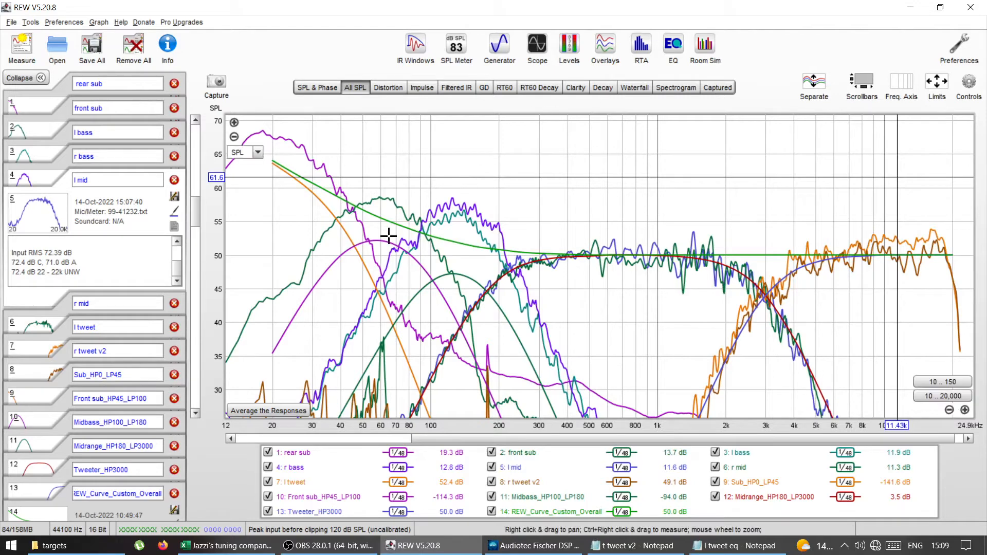
Step: Open the l mid measurement's EQ window, and view the Front R High, Front L Mid and Front R Mid outputs in Audiotec Fischer DSP PC-Tool
{"action": "left_click", "coordinate": [671, 50]}
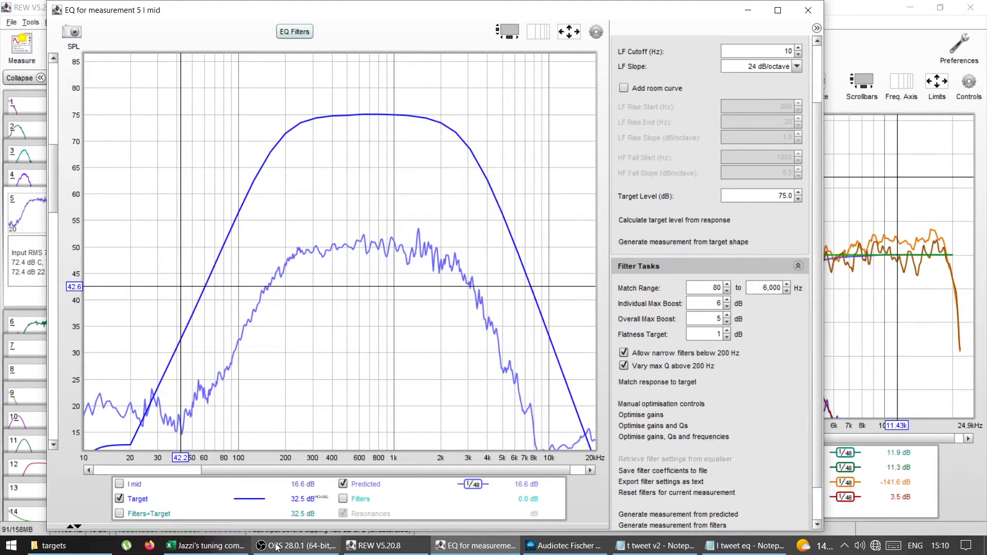
{"action": "left_click", "coordinate": [578, 547]}
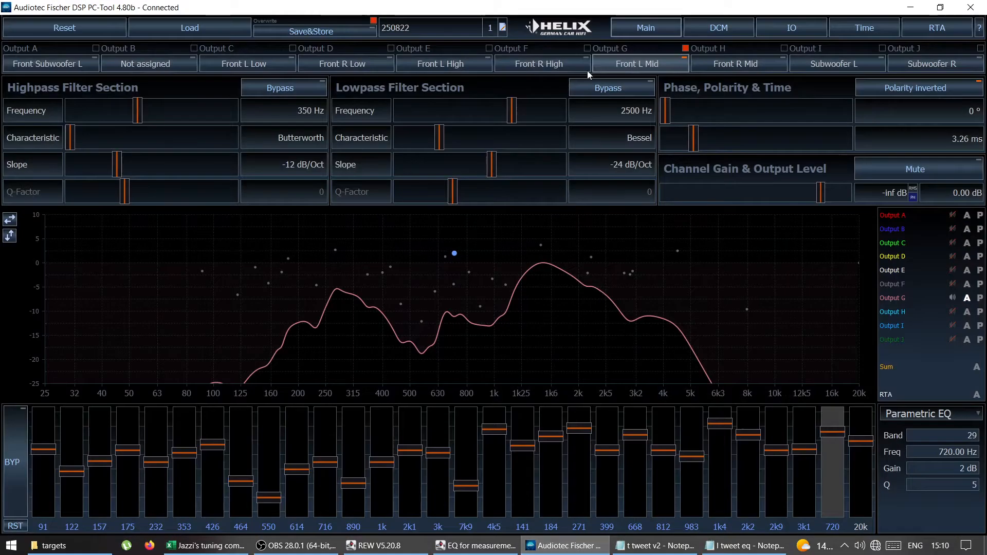
{"action": "left_click", "coordinate": [548, 63]}
{"action": "left_click", "coordinate": [653, 66]}
{"action": "left_click", "coordinate": [738, 66]}
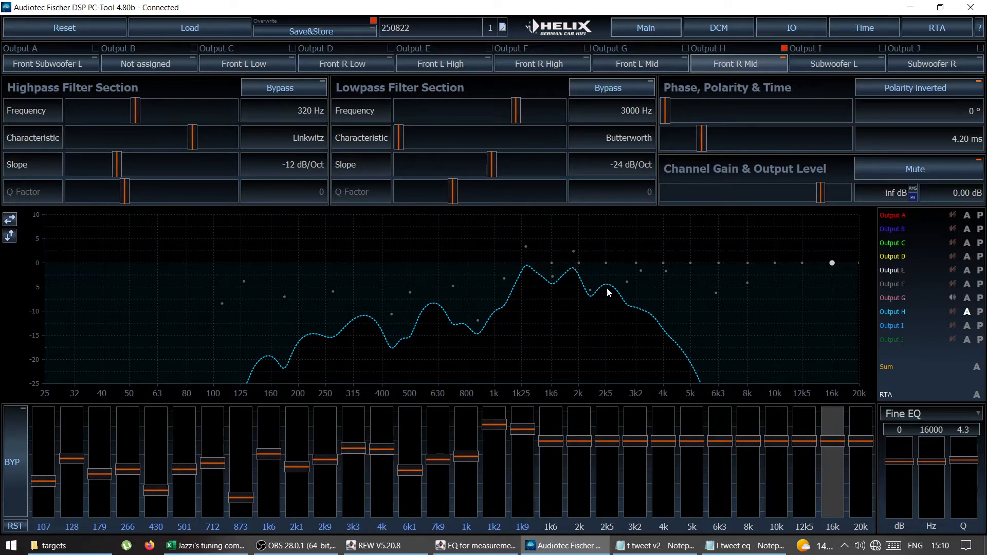
Step: Switch back to REW's EQ window, view the EQ filter list for l mid and minimise the window
{"action": "left_click", "coordinate": [473, 542]}
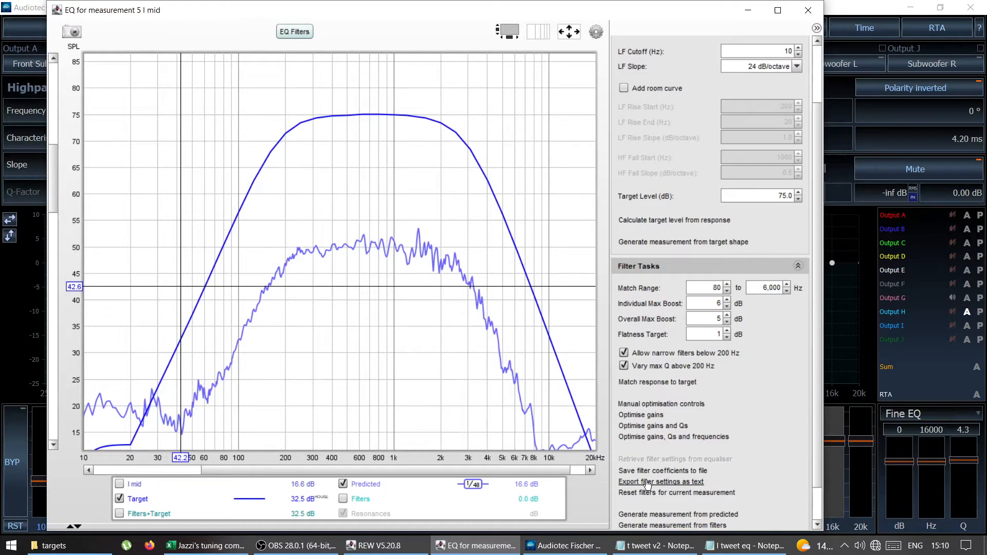
{"action": "left_click", "coordinate": [489, 547]}
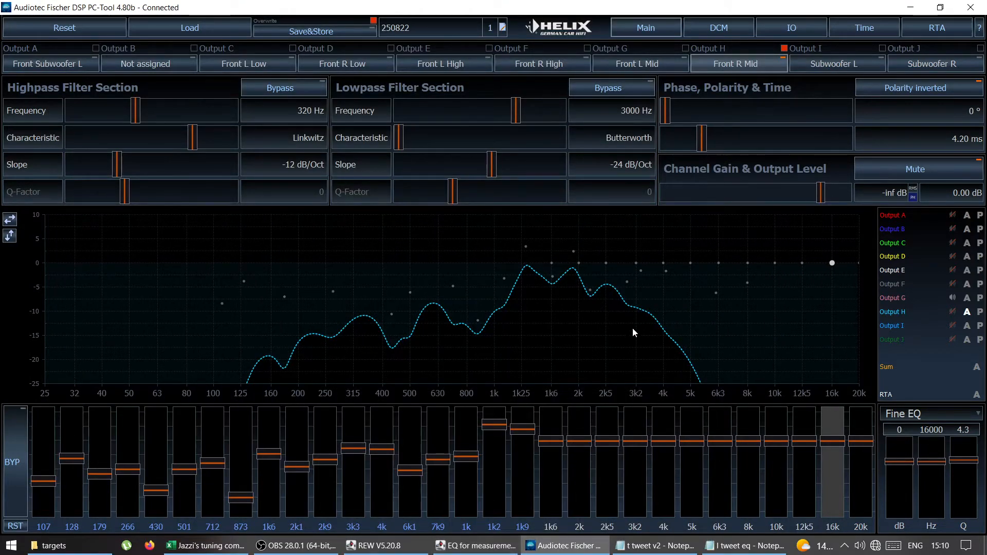
{"action": "left_click", "coordinate": [483, 551]}
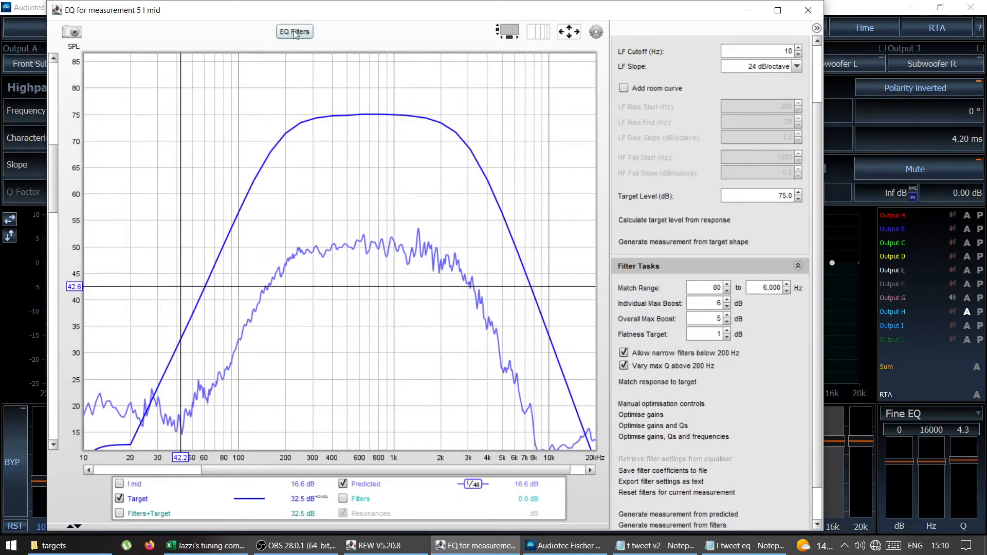
{"action": "left_click", "coordinate": [296, 33]}
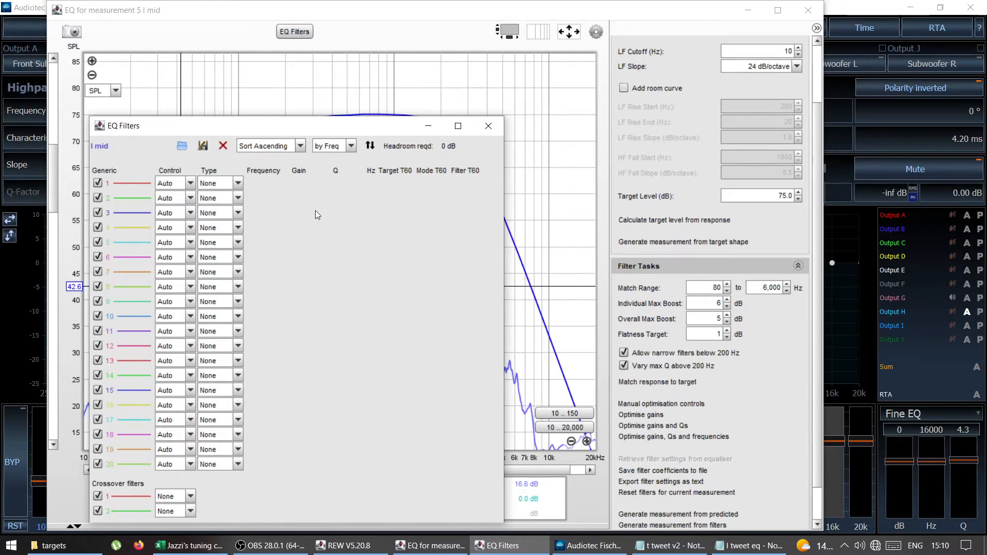
{"action": "left_click", "coordinate": [488, 126]}
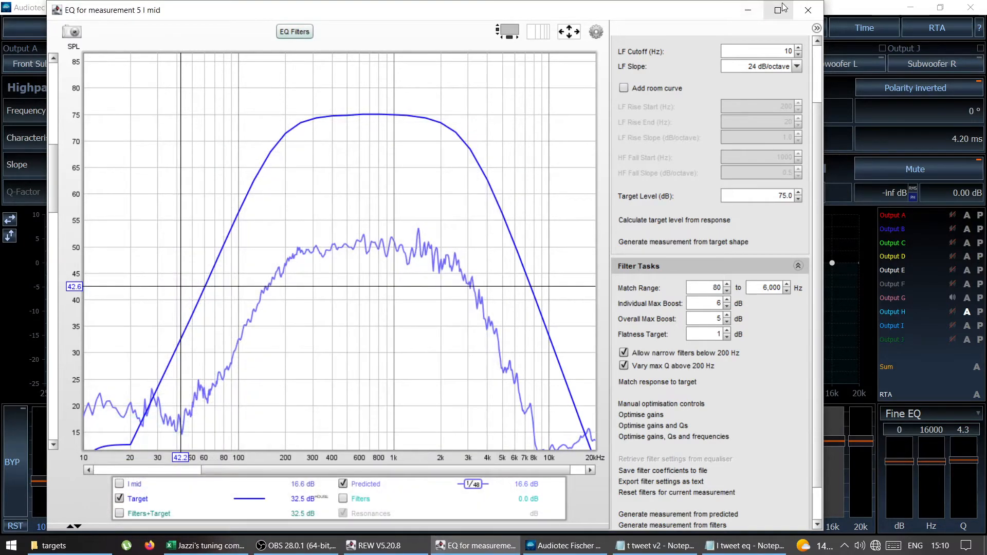
{"action": "left_click", "coordinate": [749, 12]}
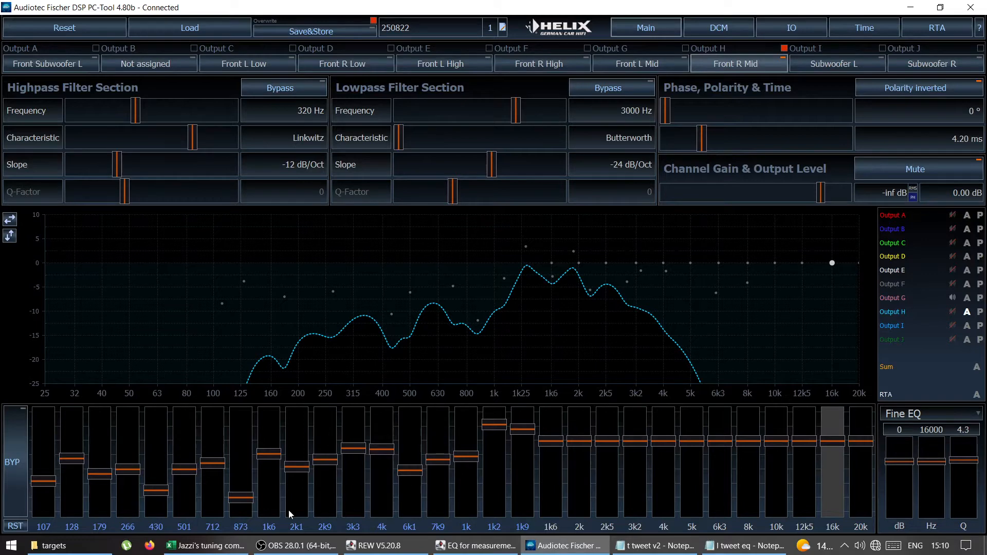
Step: Show the targets folder and arrange the l tweet eq and t tweet v2 Notepad files side by side
{"action": "left_click", "coordinate": [90, 545]}
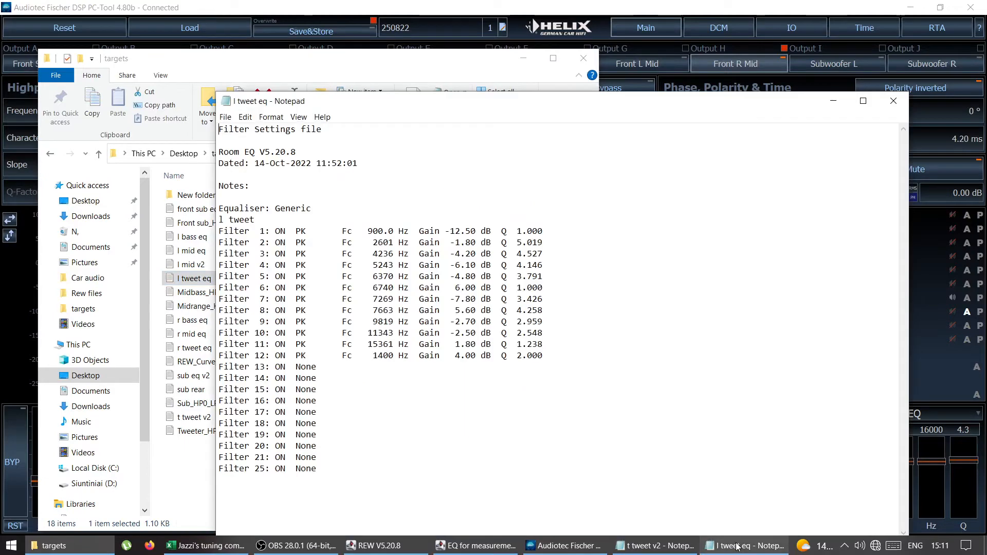
{"action": "left_click", "coordinate": [745, 545]}
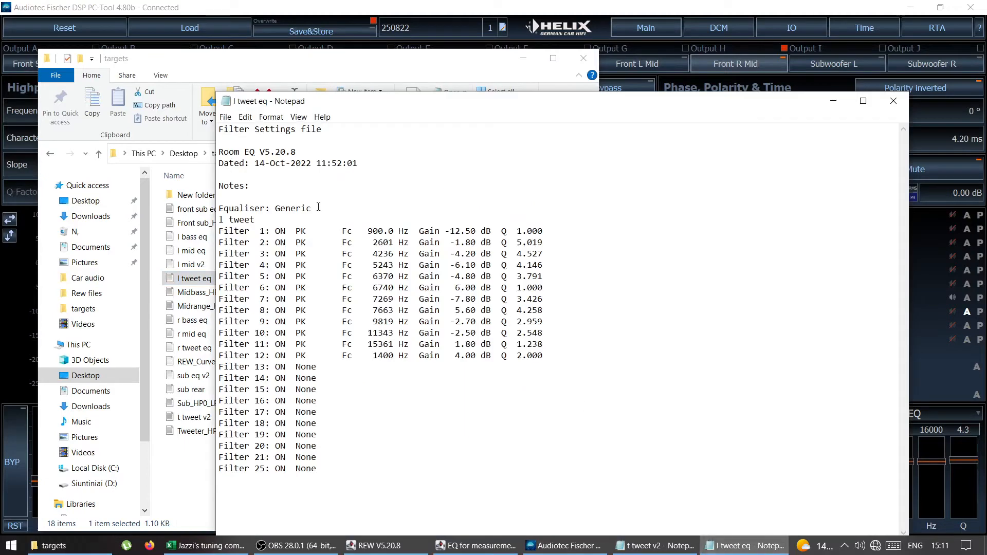
{"action": "left_click_drag", "start_coordinate": [306, 101], "coordinate": [158, 63]}
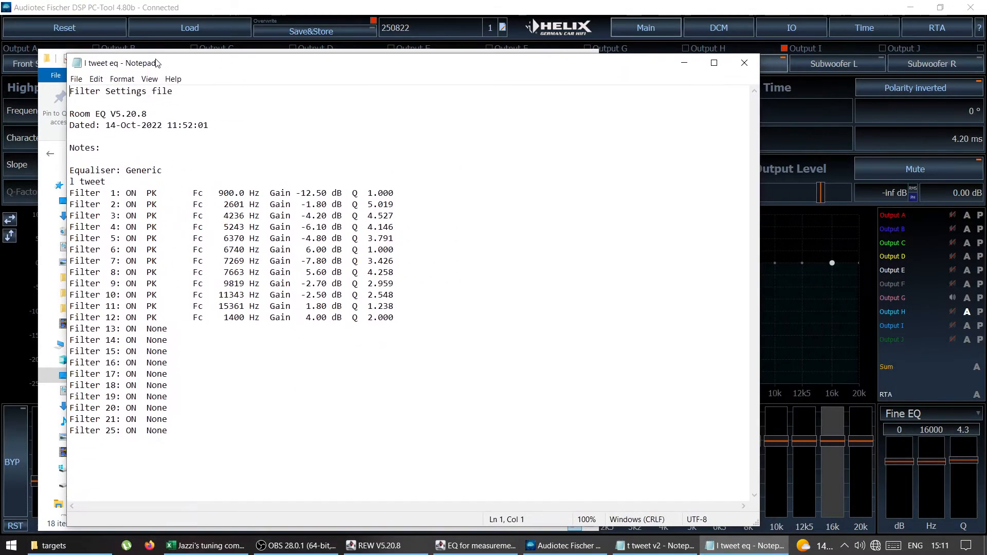
{"action": "left_click", "coordinate": [666, 551]}
{"action": "left_click", "coordinate": [589, 300]}
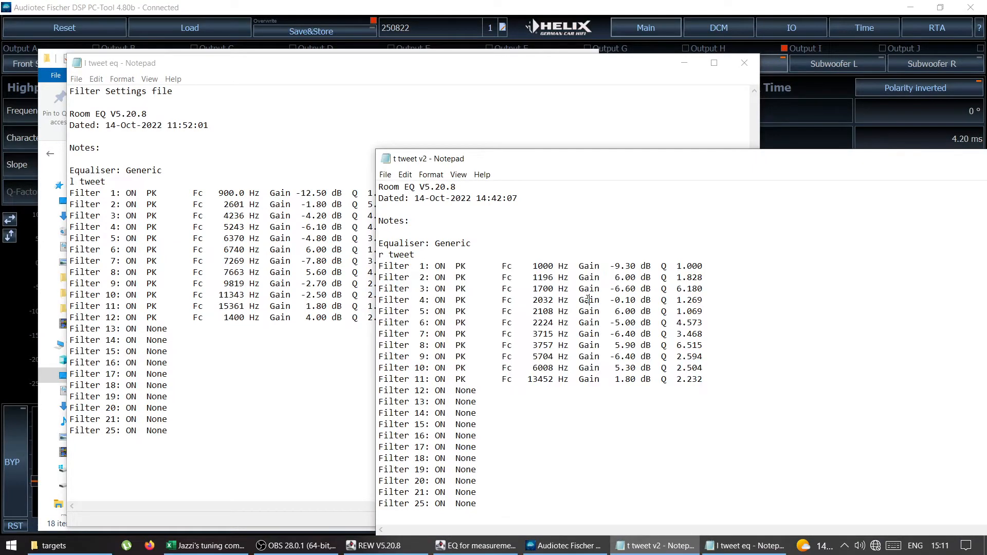
{"action": "left_click_drag", "start_coordinate": [552, 168], "coordinate": [658, 101]}
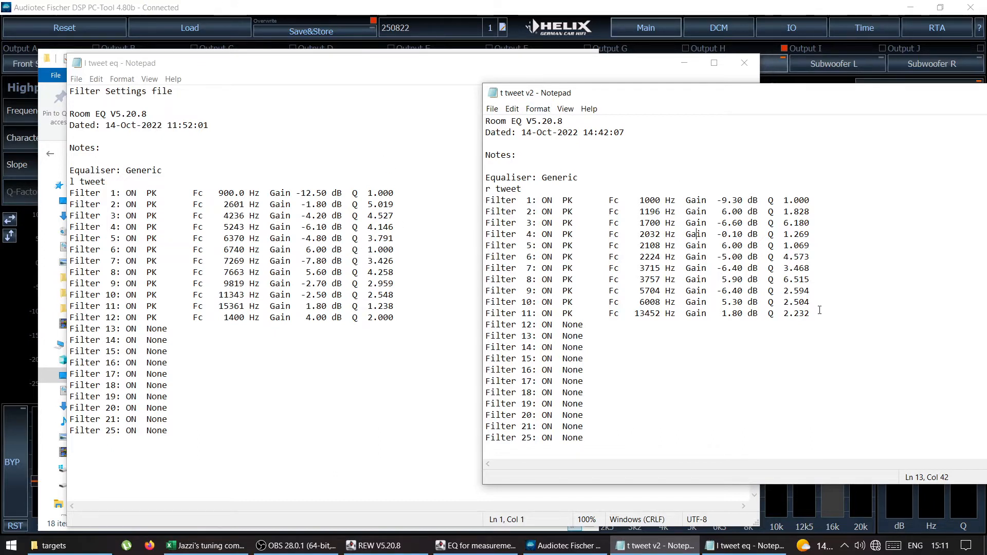
Step: Replace the empty filter rows 13 to 25 in l tweet eq with filters 1 to 11 copied from t tweet v2
{"action": "left_click_drag", "start_coordinate": [819, 311], "coordinate": [484, 201]}
{"action": "key", "text": "ctrl+c"}
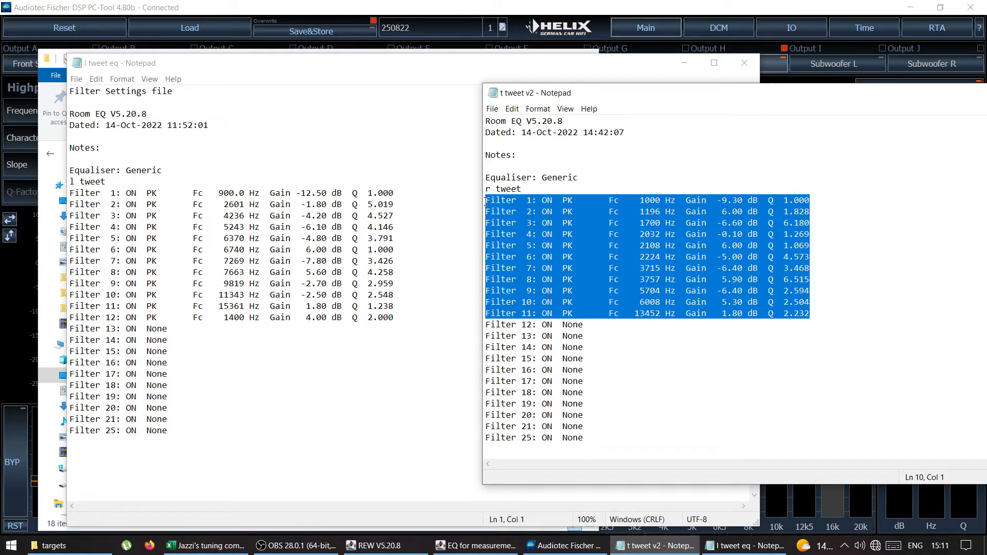
{"action": "left_click_drag", "start_coordinate": [195, 431], "coordinate": [58, 331]}
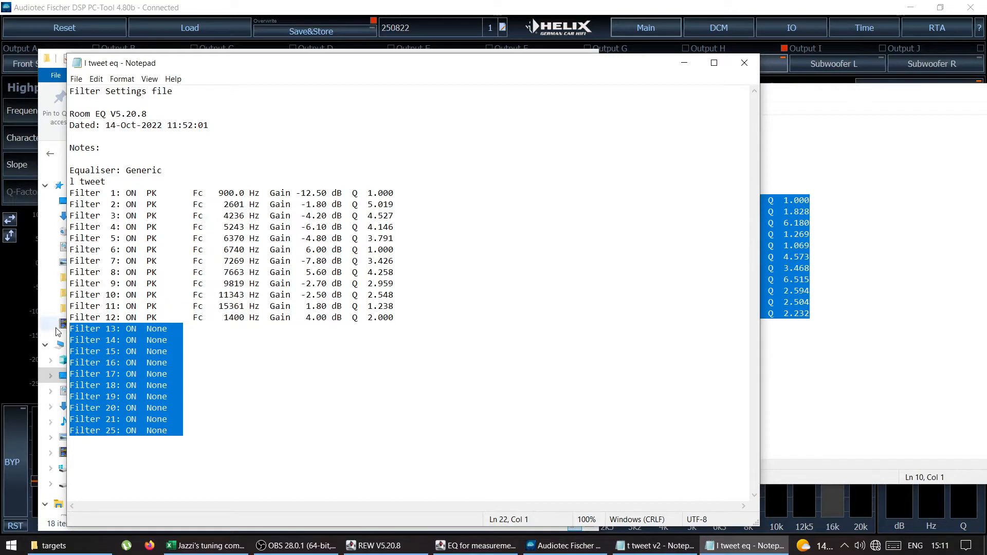
{"action": "key", "text": "ctrl+v"}
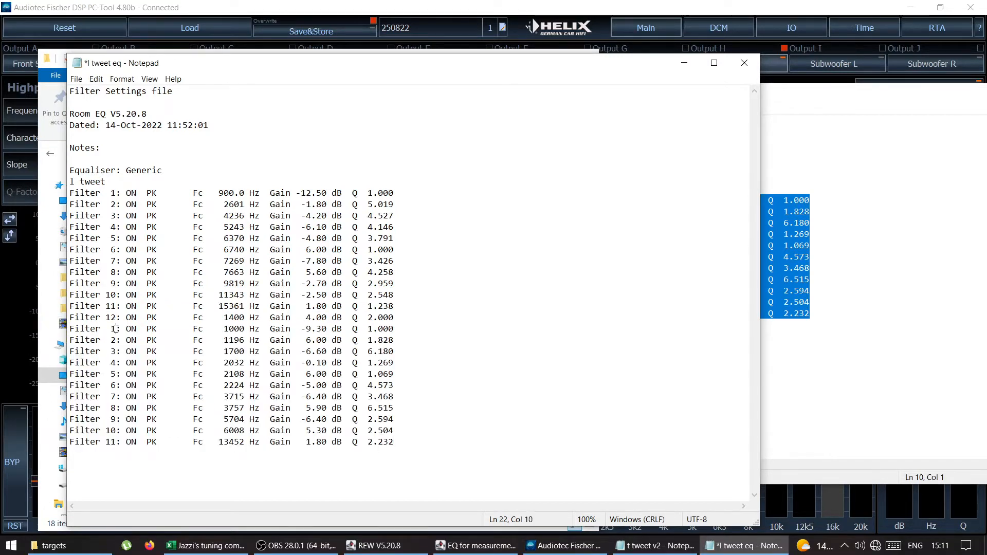
Step: Renumber the first two pasted filters, at 1000 Hz and 1196 Hz, as 13 and 14
{"action": "key", "text": "BackSpace"}
{"action": "key", "text": "BackSpace"}
{"action": "type", "text": "13"}
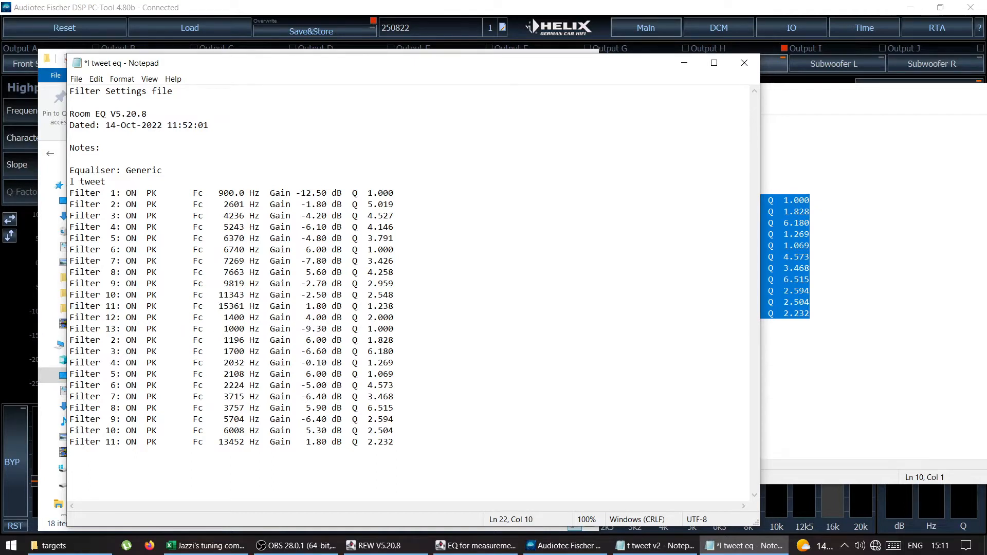
{"action": "key", "text": "BackSpace"}
{"action": "key", "text": "BackSpace"}
{"action": "type", "text": "14"}
{"action": "key", "text": "Down"}
{"action": "key", "text": "Down"}
{"action": "key", "text": "Down"}
Step: Compare the pasted filter rows in l tweet eq with the source rows in t tweet v2
{"action": "left_click_drag", "start_coordinate": [403, 442], "coordinate": [311, 407]}
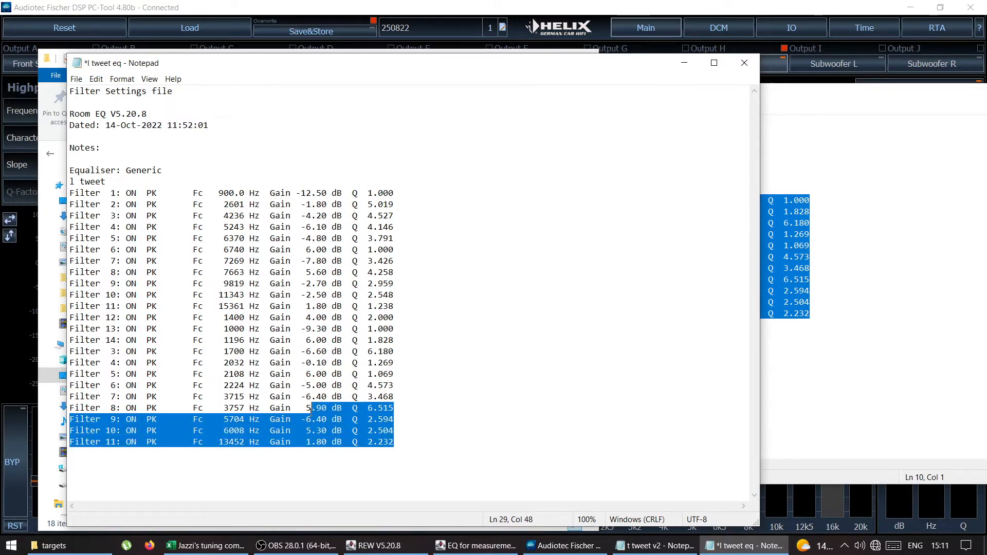
{"action": "left_click", "coordinate": [867, 355]}
{"action": "left_click_drag", "start_coordinate": [817, 311], "coordinate": [583, 200]}
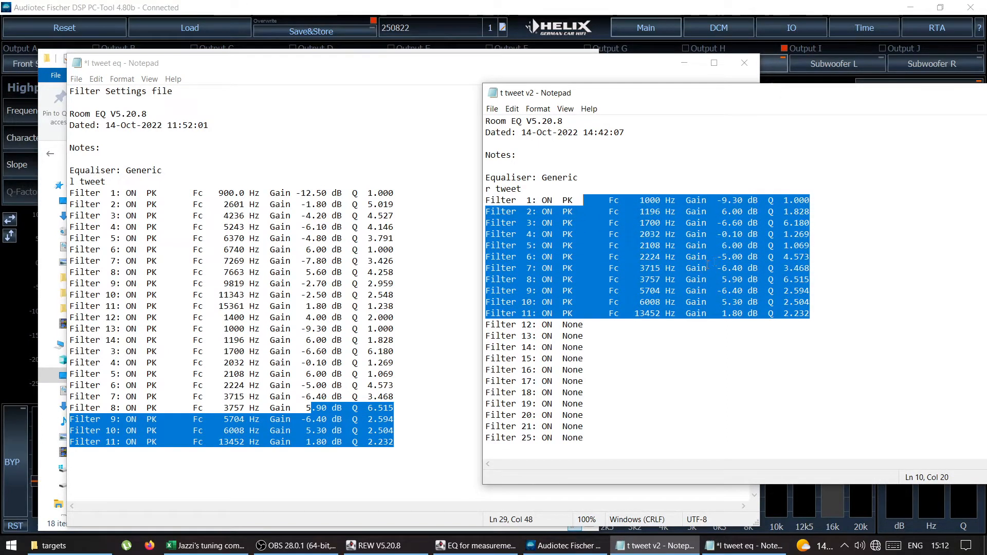
{"action": "left_click", "coordinate": [112, 351]}
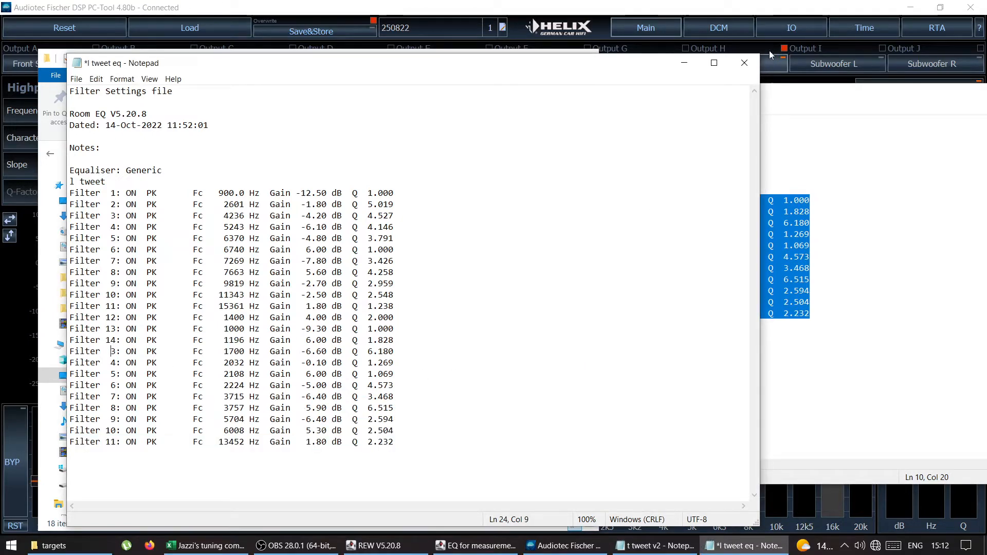
Step: Close both tweeter filter text files without saving the changes, and close the targets folder
{"action": "left_click", "coordinate": [745, 63]}
{"action": "left_click", "coordinate": [516, 289]}
{"action": "left_click_drag", "start_coordinate": [756, 95], "coordinate": [322, 108]}
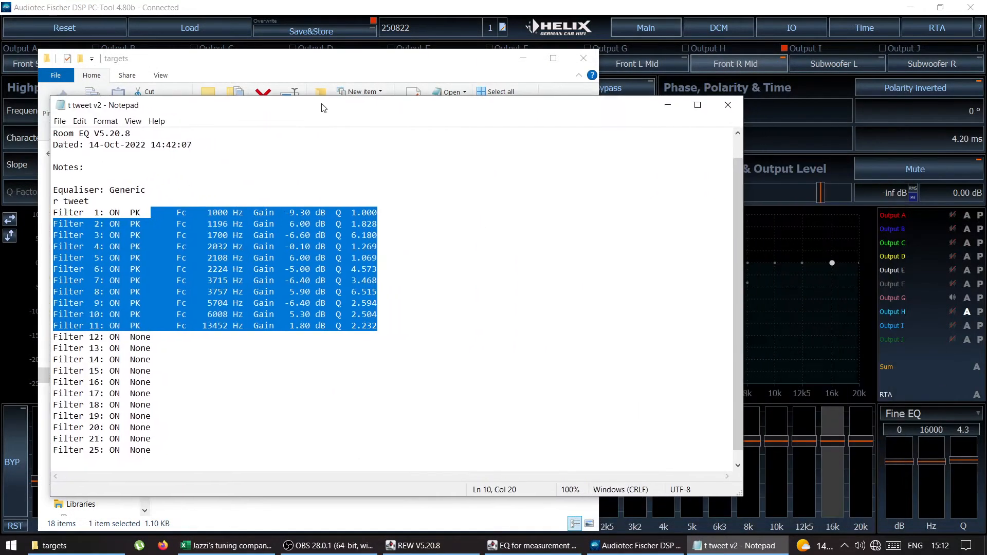
{"action": "left_click", "coordinate": [723, 112]}
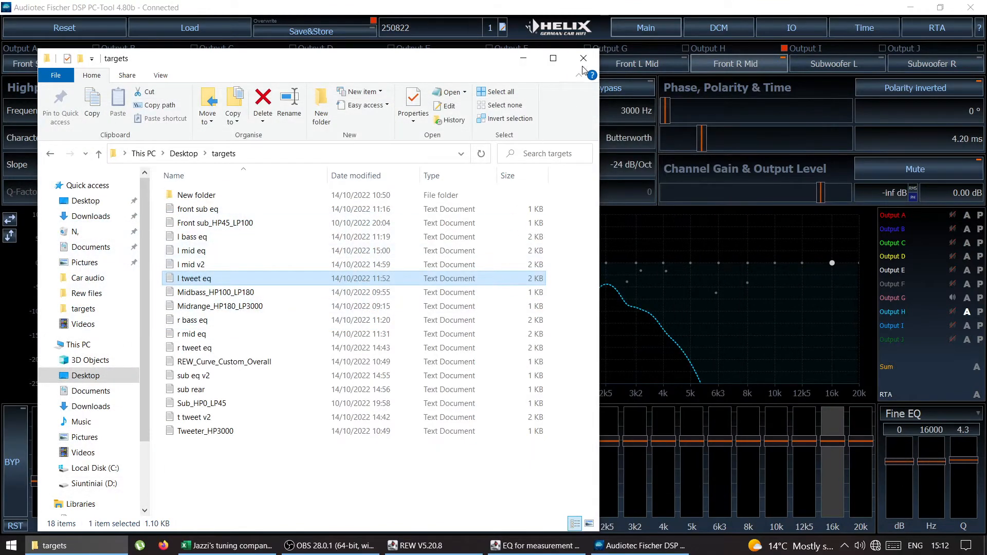
{"action": "left_click", "coordinate": [583, 58]}
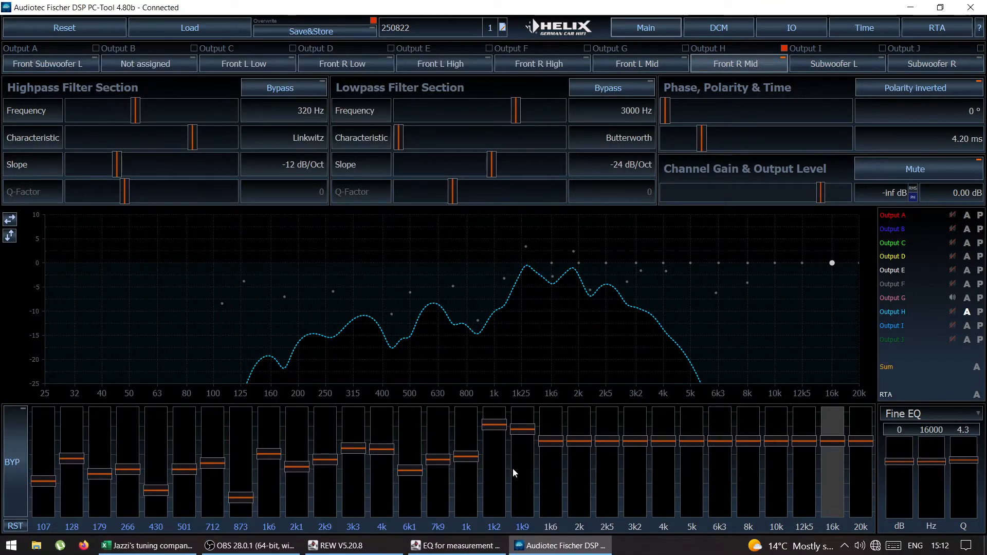
Step: Switch to REW and show only the rear sub and Sub_HP0_LP45 traces in the All SPL graph
{"action": "left_click", "coordinate": [339, 546]}
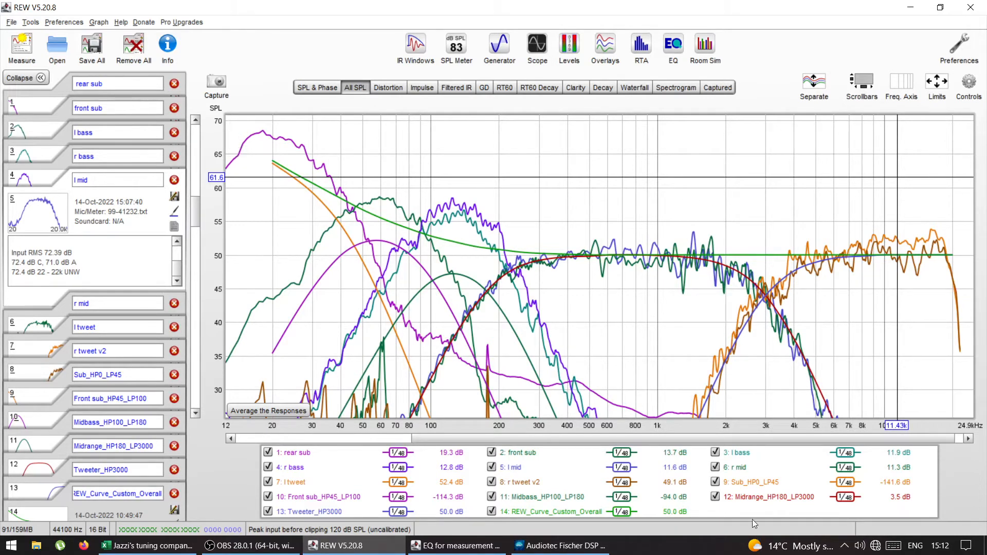
{"action": "left_click", "coordinate": [715, 452]}
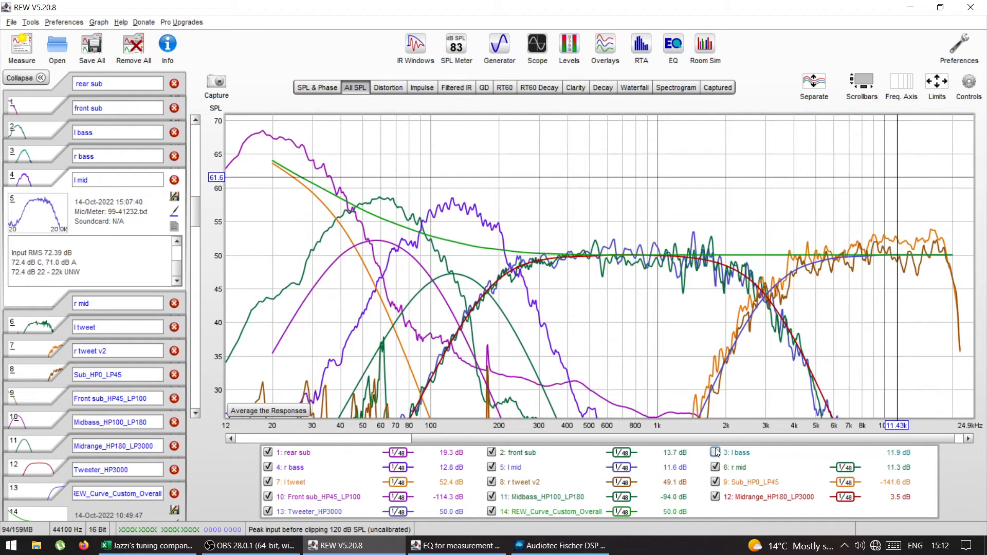
{"action": "left_click", "coordinate": [715, 452]}
{"action": "right_click", "coordinate": [723, 509]}
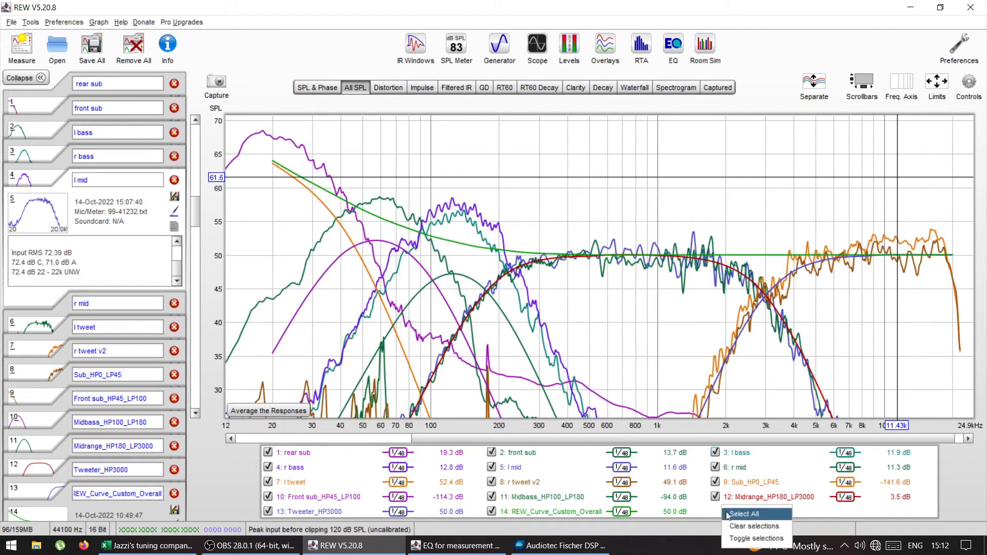
{"action": "left_click", "coordinate": [731, 526]}
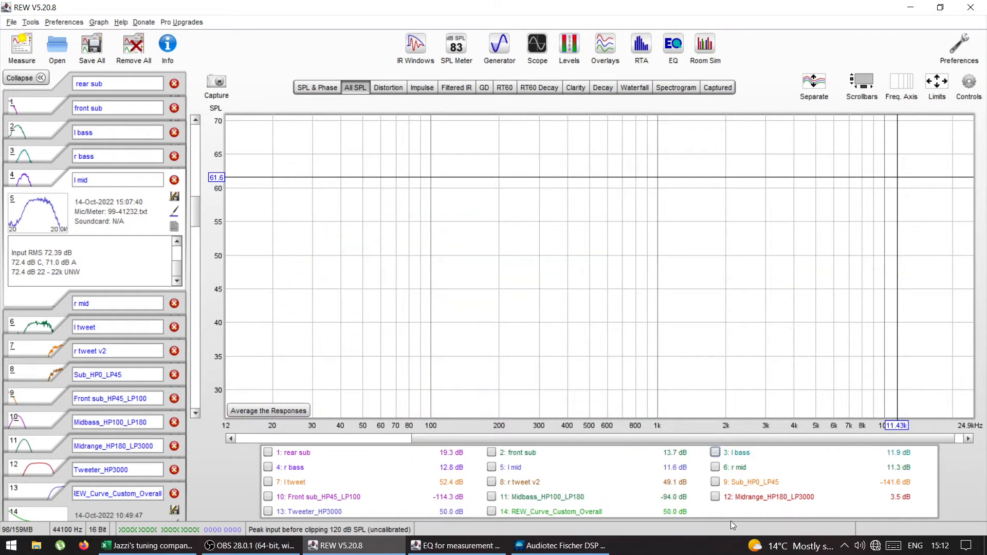
{"action": "left_click", "coordinate": [715, 482]}
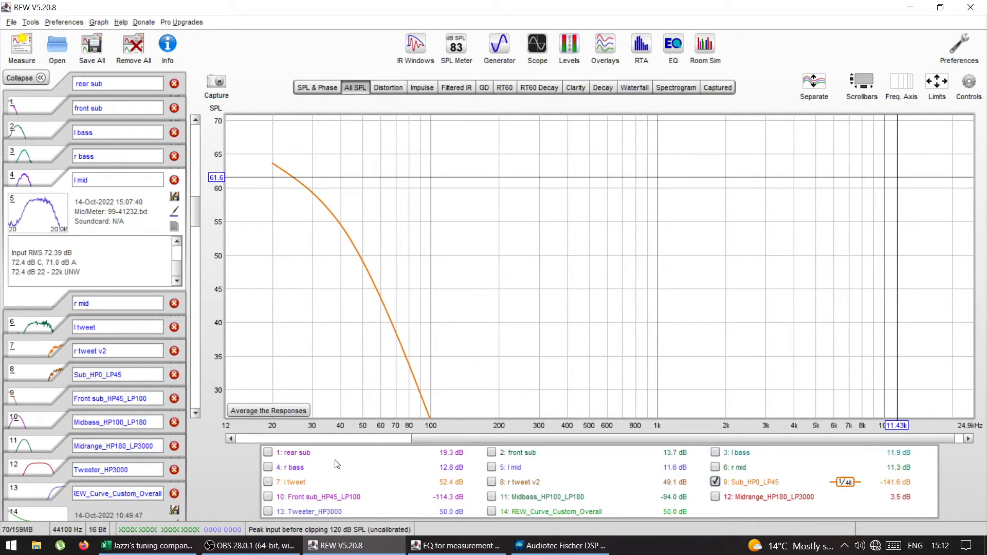
{"action": "left_click", "coordinate": [268, 452]}
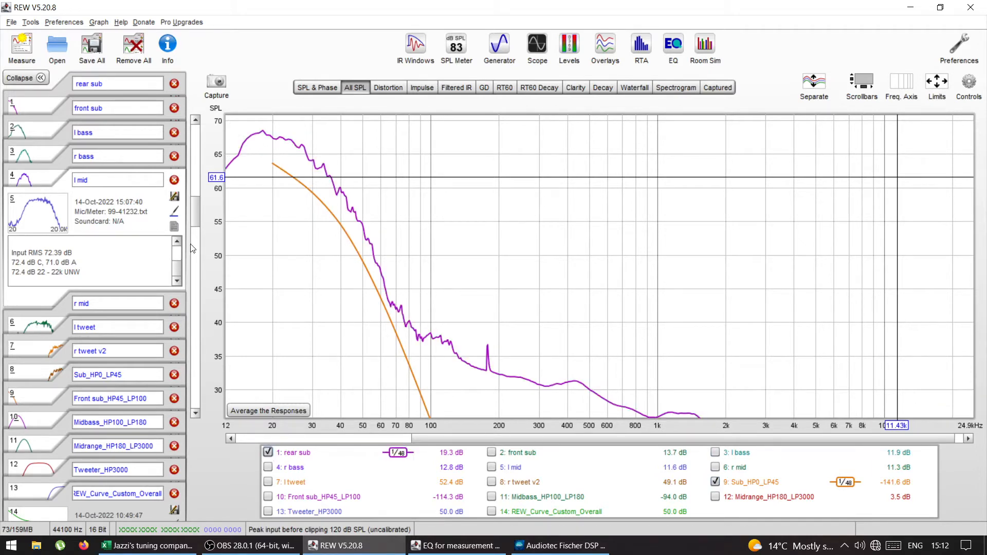
Step: Apply 1/3 smoothing to the selected rear sub and Sub_HP0_LP45 traces
{"action": "left_click", "coordinate": [971, 93]}
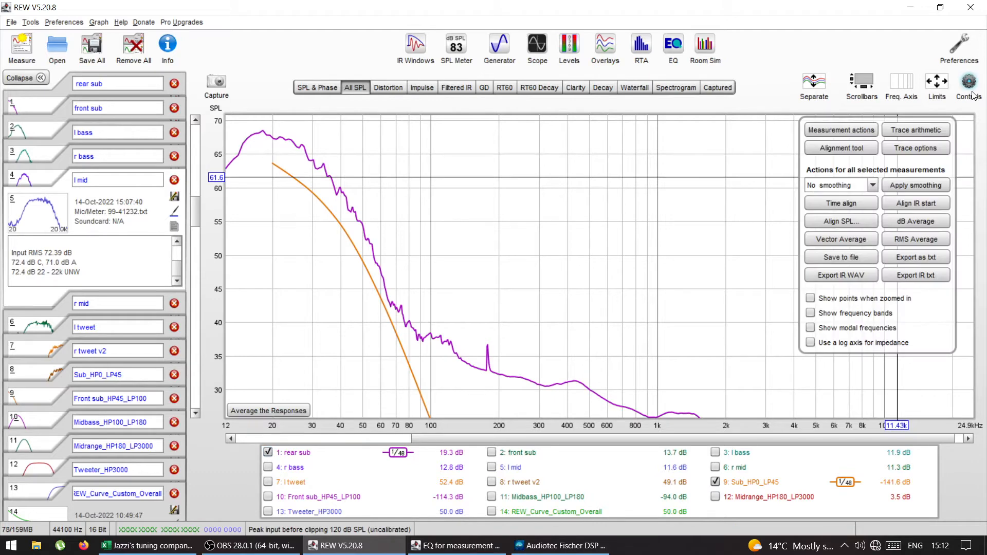
{"action": "left_click", "coordinate": [872, 186]}
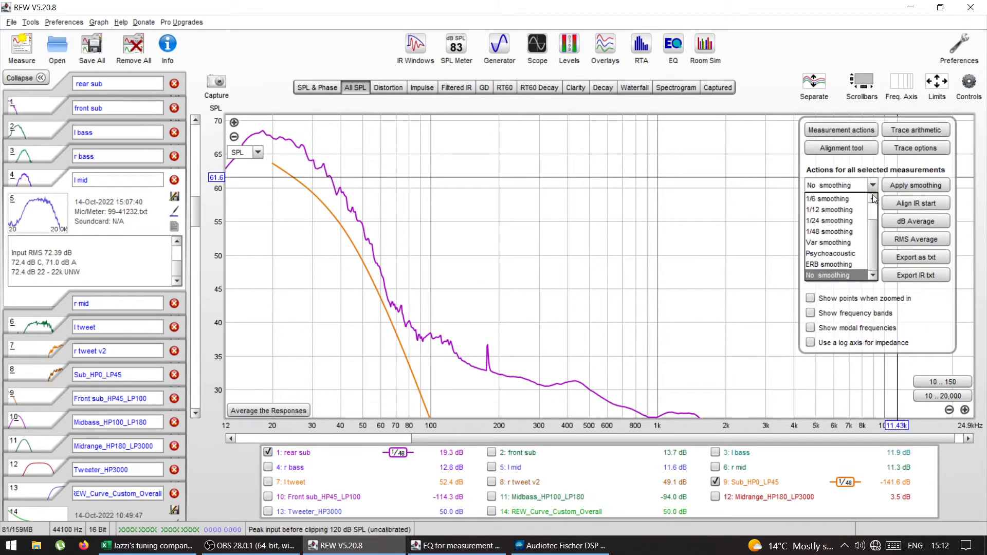
{"action": "left_click", "coordinate": [873, 198]}
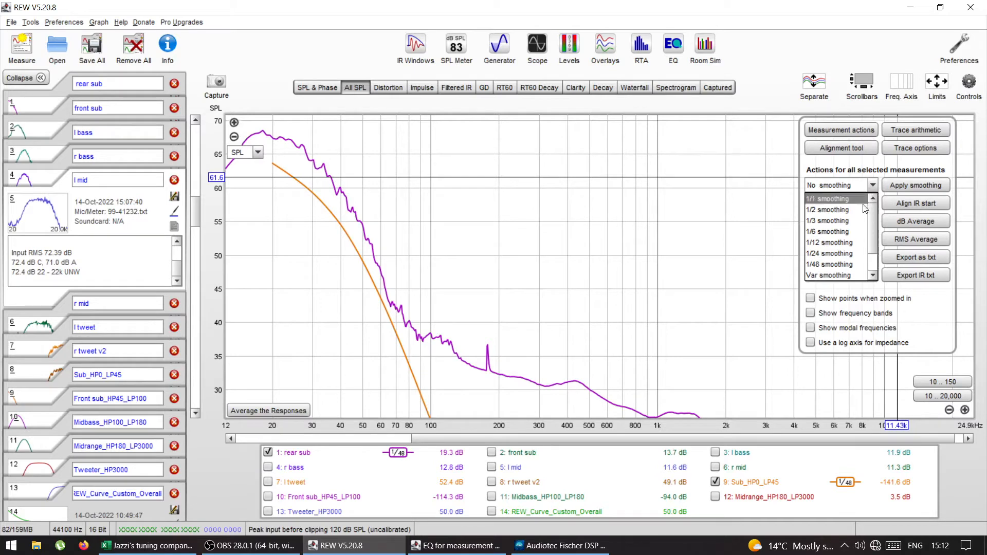
{"action": "left_click", "coordinate": [848, 221]}
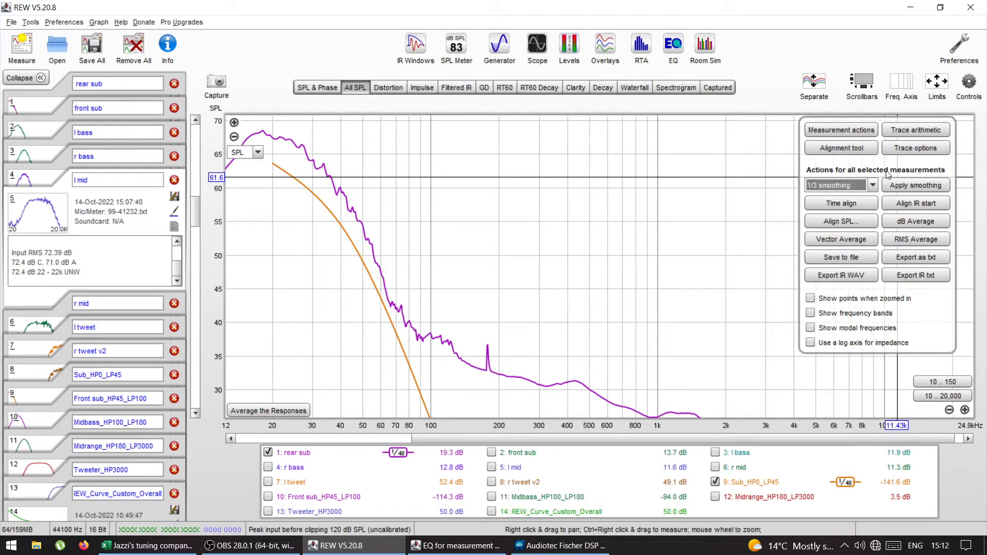
{"action": "left_click", "coordinate": [897, 185]}
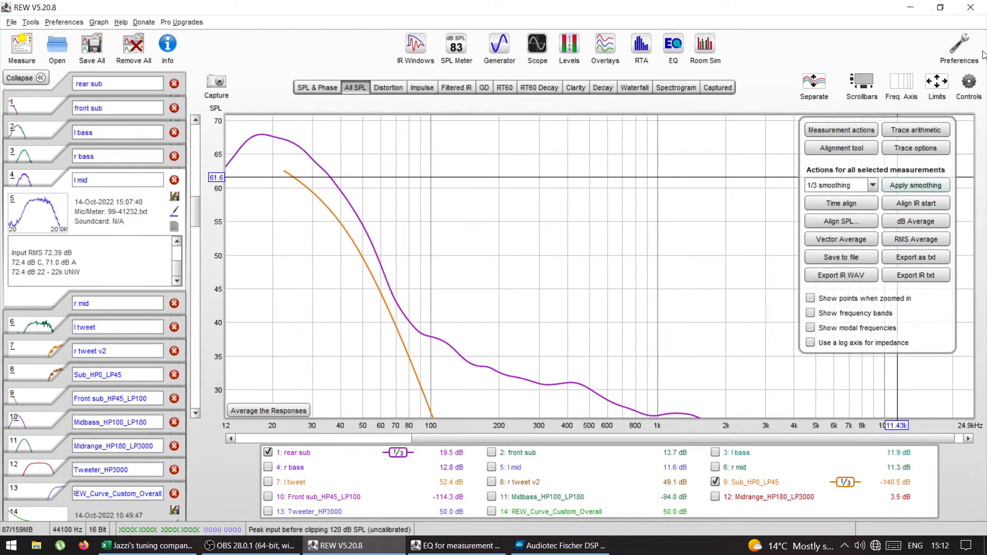
Step: Set the All SPL graph to the 10–150 Hz range and give the rear sub measurement an SPL offset of -5 dB
{"action": "left_click", "coordinate": [970, 85]}
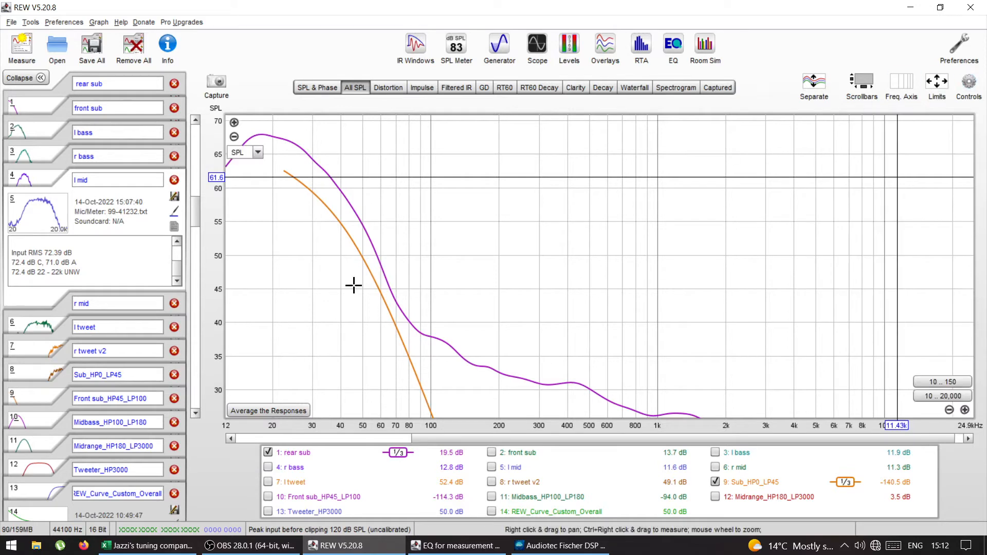
{"action": "left_click", "coordinate": [932, 382]}
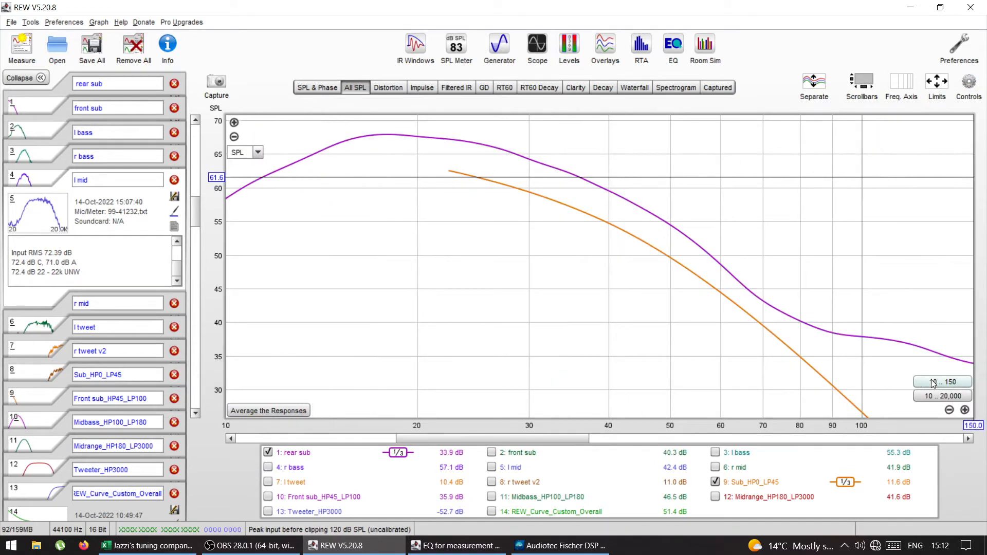
{"action": "left_click", "coordinate": [969, 83]}
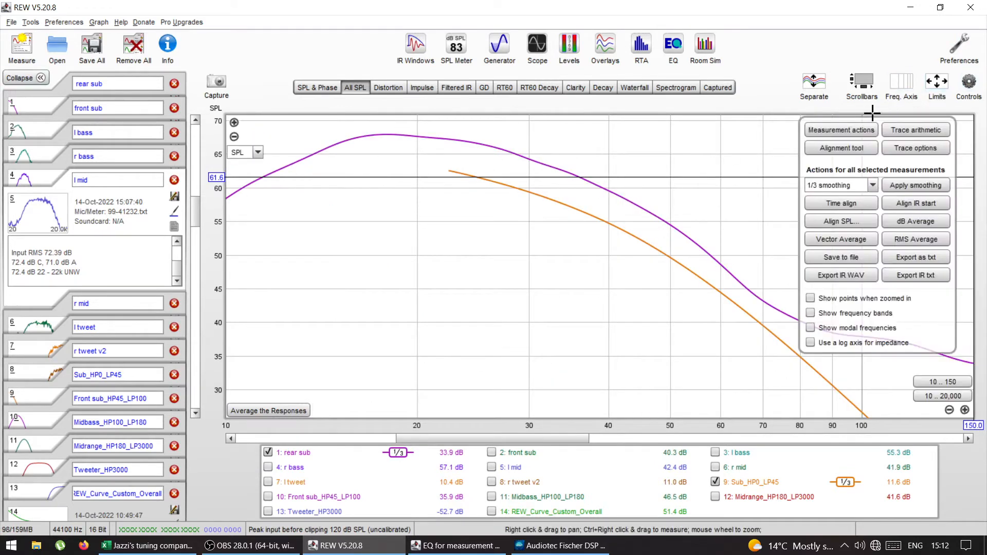
{"action": "left_click", "coordinate": [844, 130]}
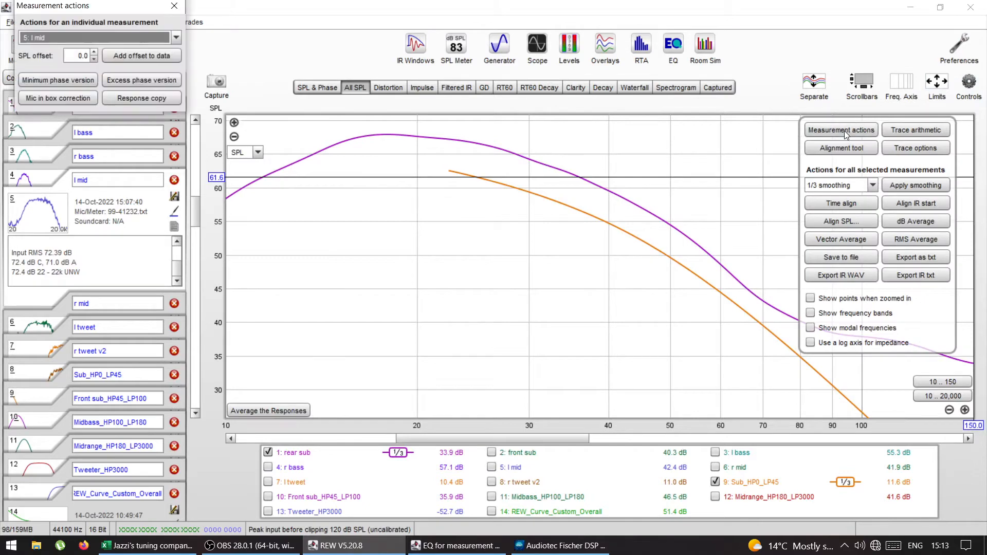
{"action": "left_click", "coordinate": [98, 41]}
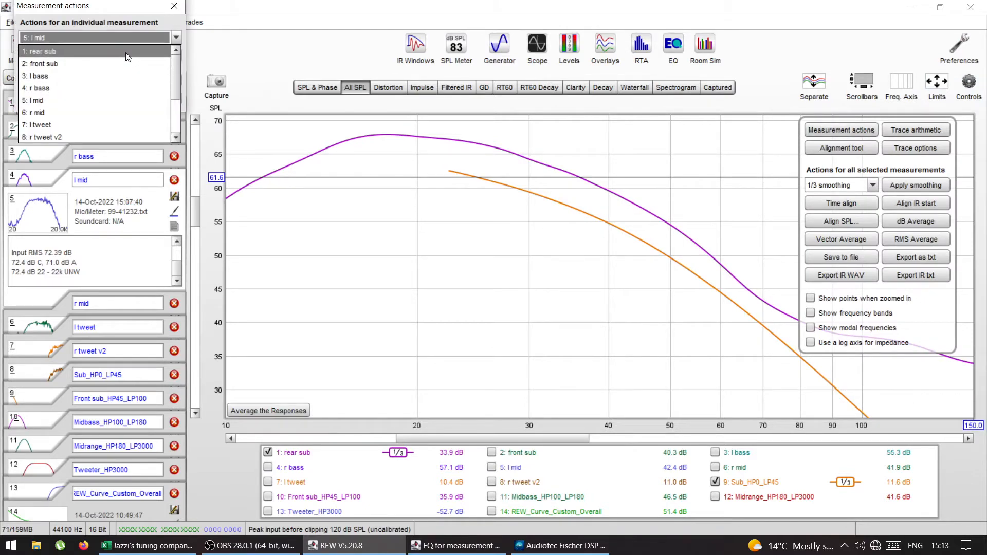
{"action": "left_click", "coordinate": [110, 51]}
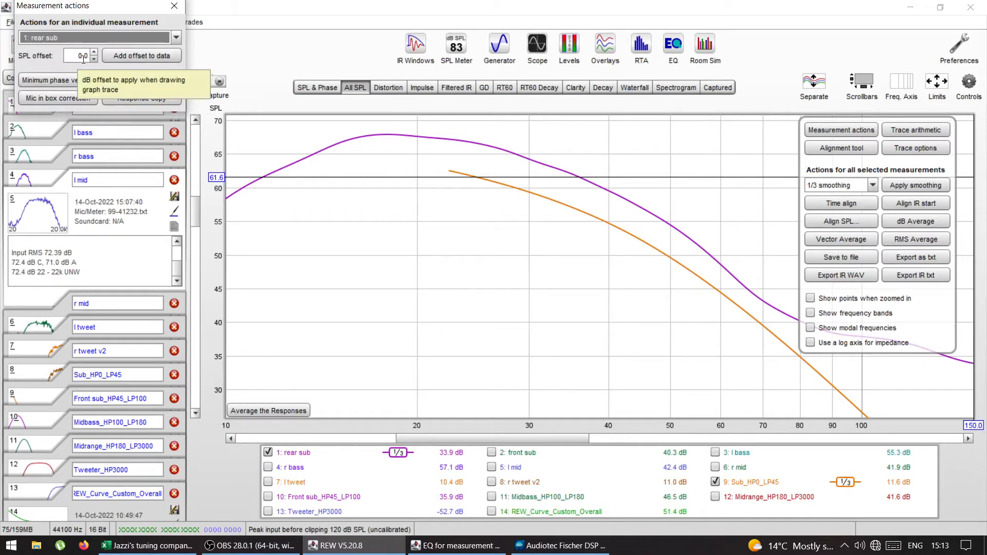
{"action": "double_click", "coordinate": [84, 57]}
{"action": "type", "text": "-5"}
{"action": "key", "text": "Return"}
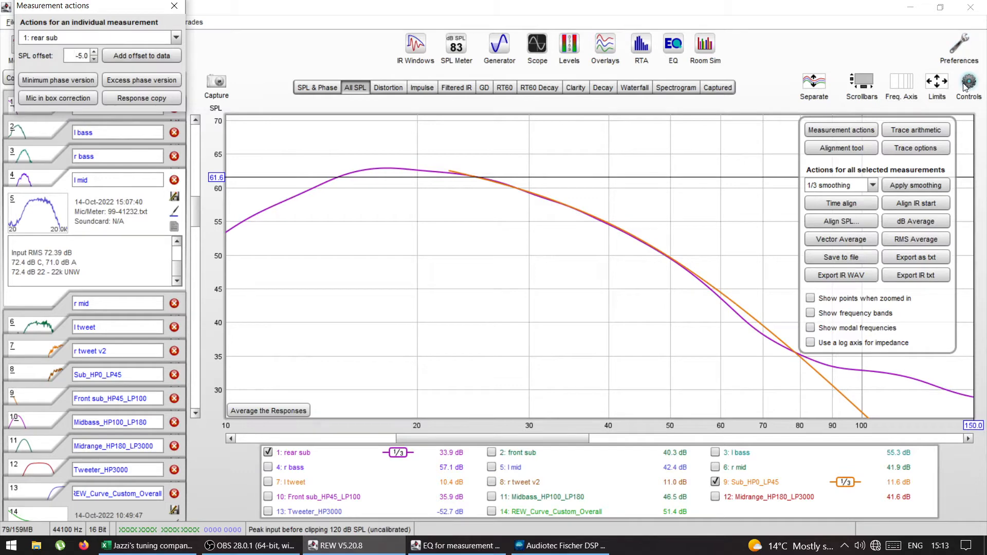
Step: Fine-tune the rear sub's SPL offset to -4.9 dB to fit the Sub_HP0_LP45 target curve
{"action": "left_click", "coordinate": [234, 123]}
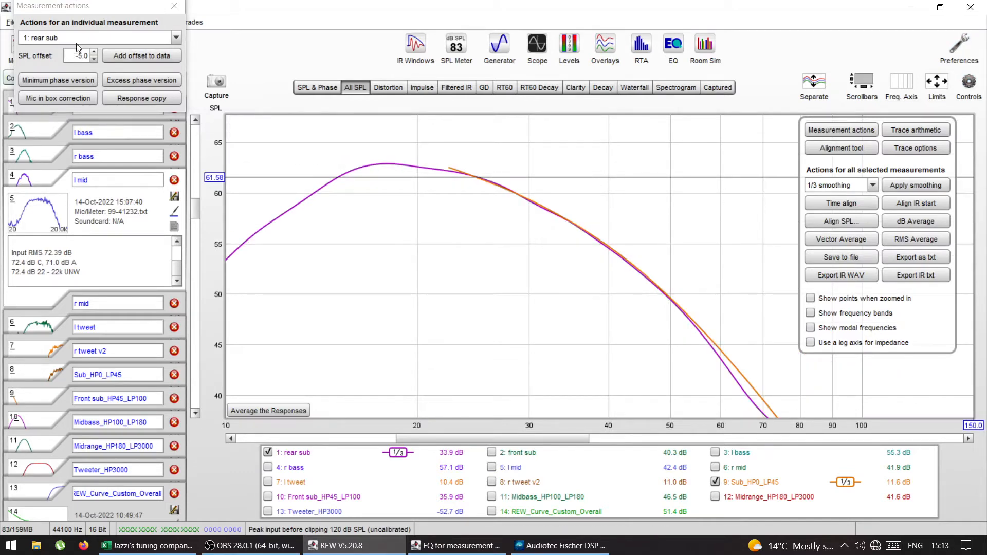
{"action": "left_click", "coordinate": [93, 52]}
{"action": "left_click", "coordinate": [93, 52]}
{"action": "left_click", "coordinate": [93, 52]}
{"action": "left_click", "coordinate": [93, 52]}
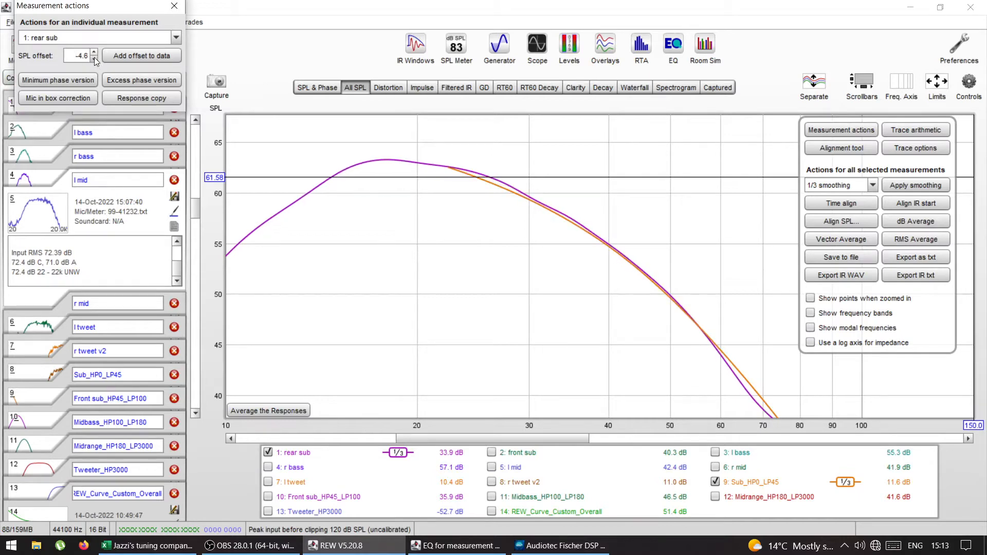
{"action": "left_click", "coordinate": [95, 59]}
{"action": "left_click", "coordinate": [94, 59]}
{"action": "left_click", "coordinate": [95, 59]}
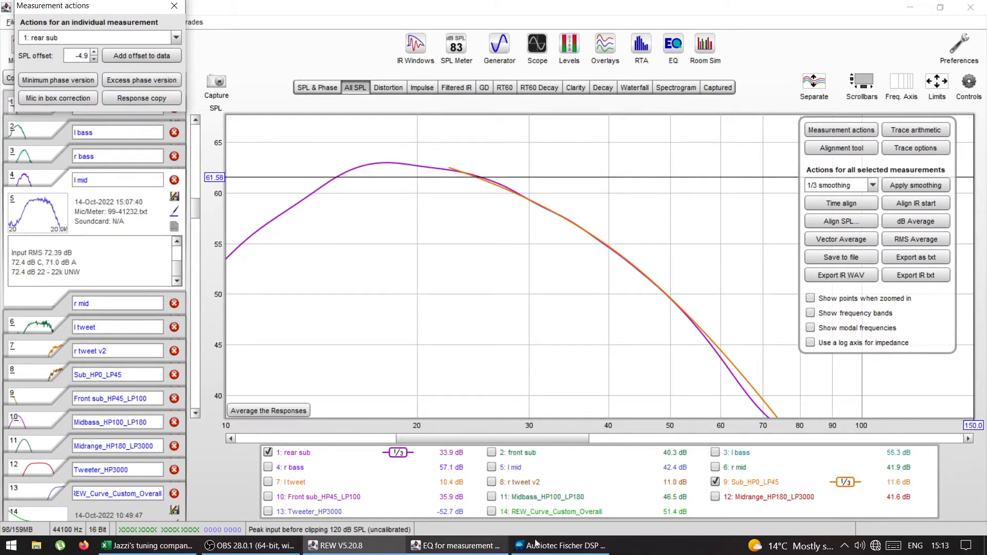
Step: Switch to the Audiotec Fischer DSP PC-Tool and set the Subwoofer L output's channel gain to -5.00 dB
{"action": "left_click", "coordinate": [566, 548]}
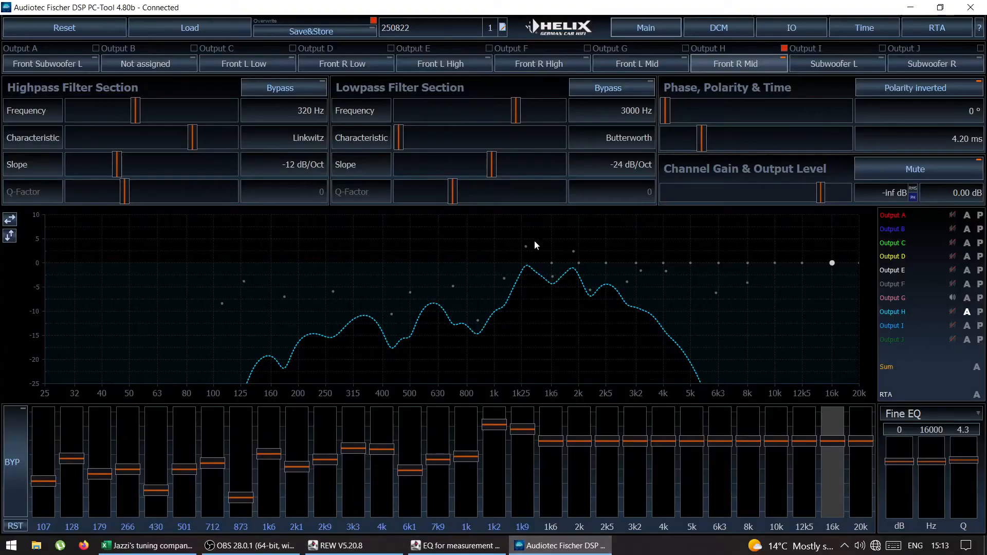
{"action": "left_click", "coordinate": [828, 57]}
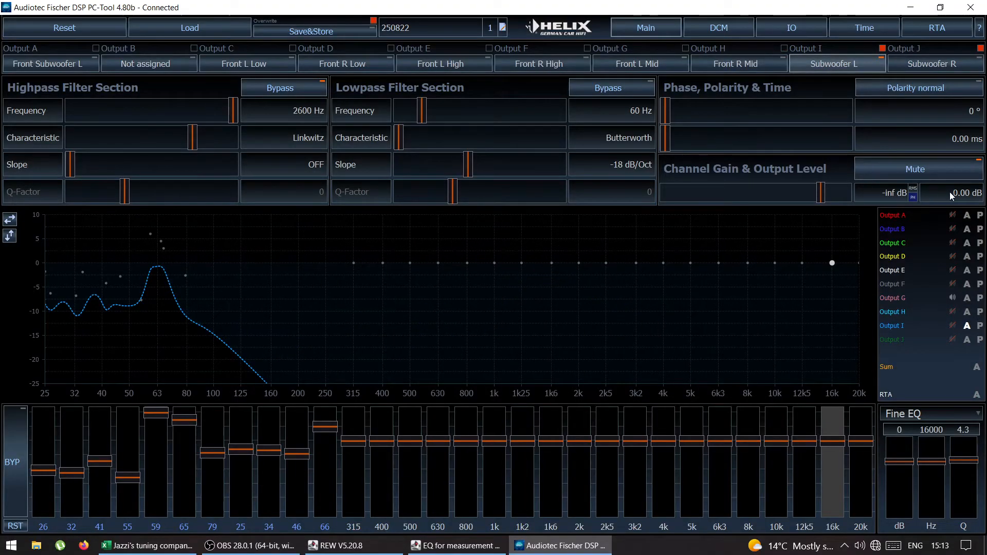
{"action": "left_click_drag", "start_coordinate": [821, 196], "coordinate": [796, 198]}
Step: Return to the REW graph, then close the Measurement actions window and the graph controls
{"action": "mouse_move", "coordinate": [370, 549]}
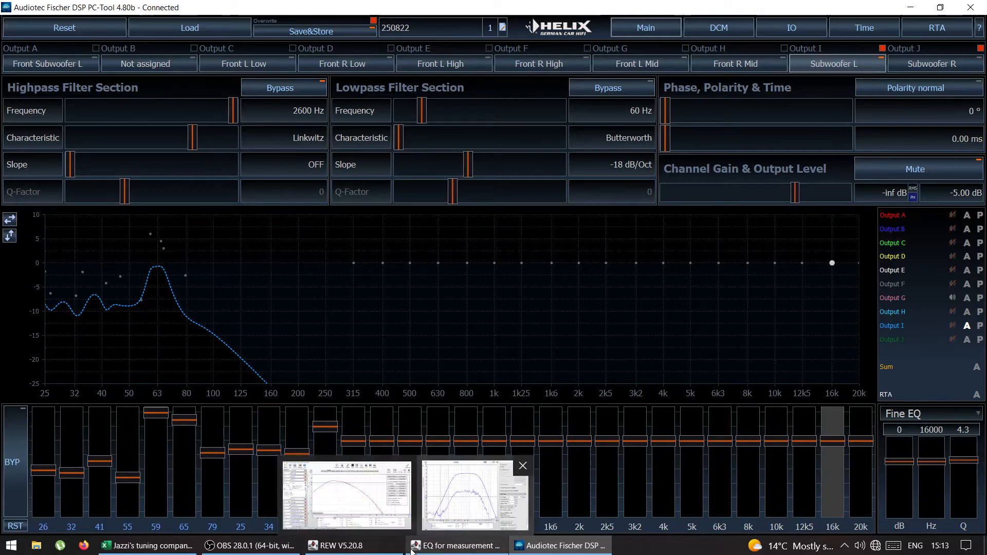
{"action": "left_click", "coordinate": [375, 496]}
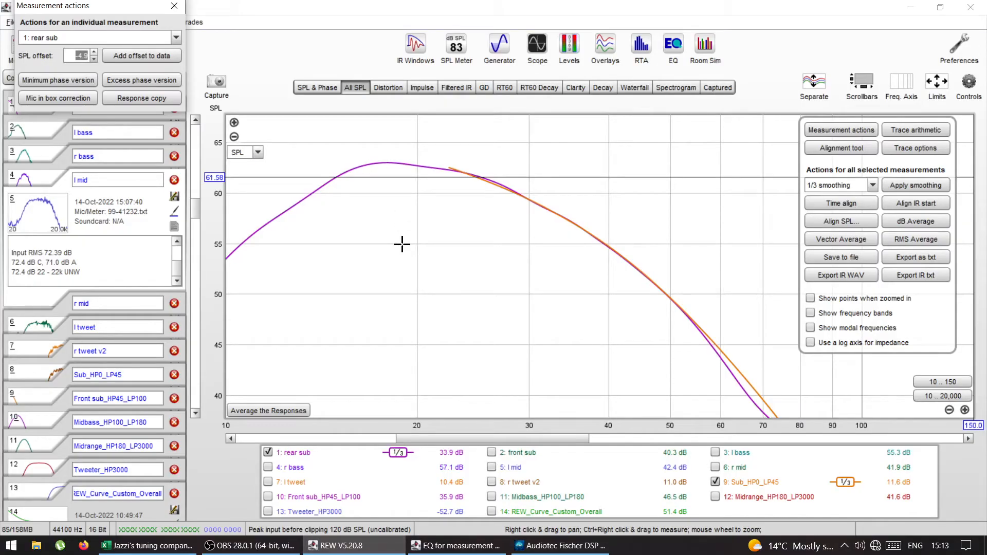
{"action": "left_click", "coordinate": [174, 6]}
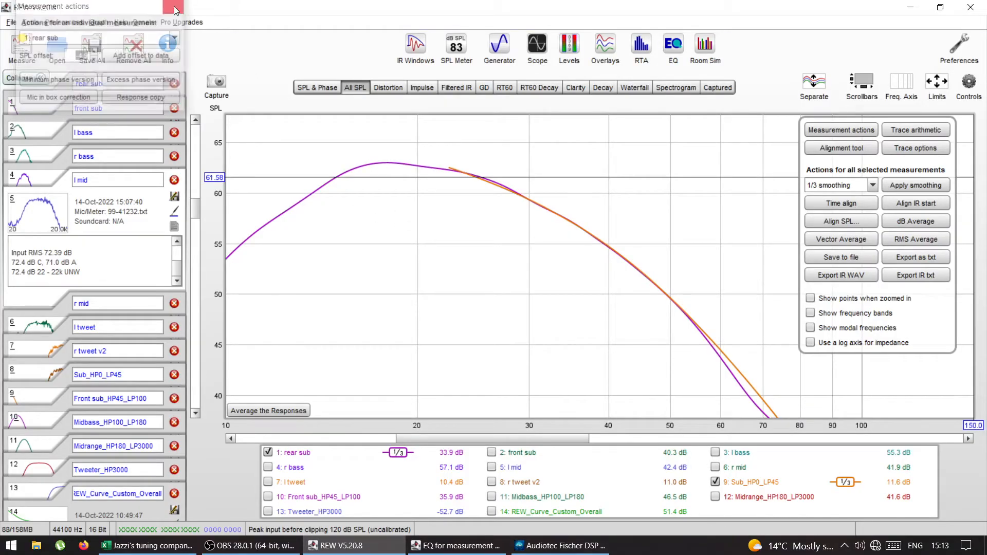
{"action": "left_click", "coordinate": [969, 82]}
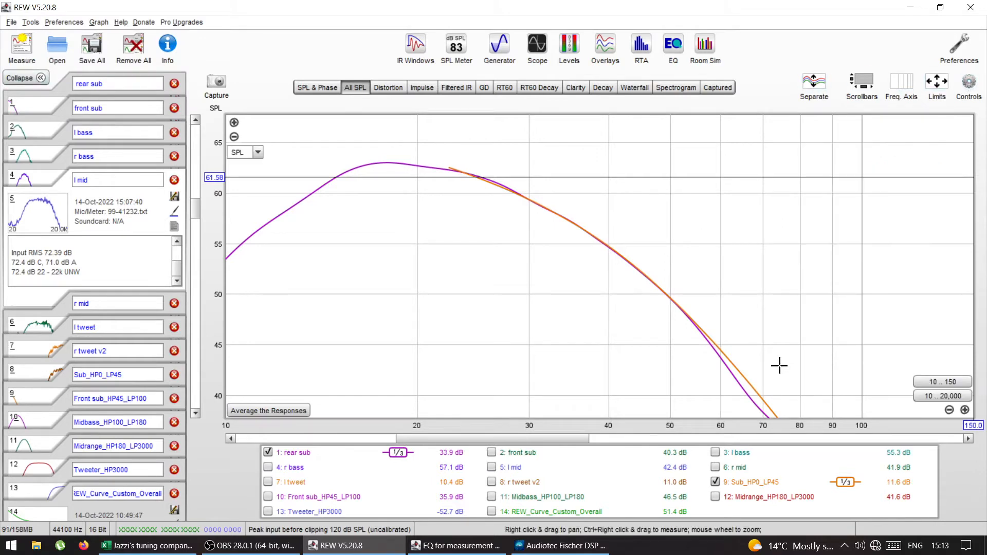
Step: Show only the front sub and Front sub_HP45_LP100 traces and apply 1/3 smoothing to both
{"action": "left_click", "coordinate": [716, 483]}
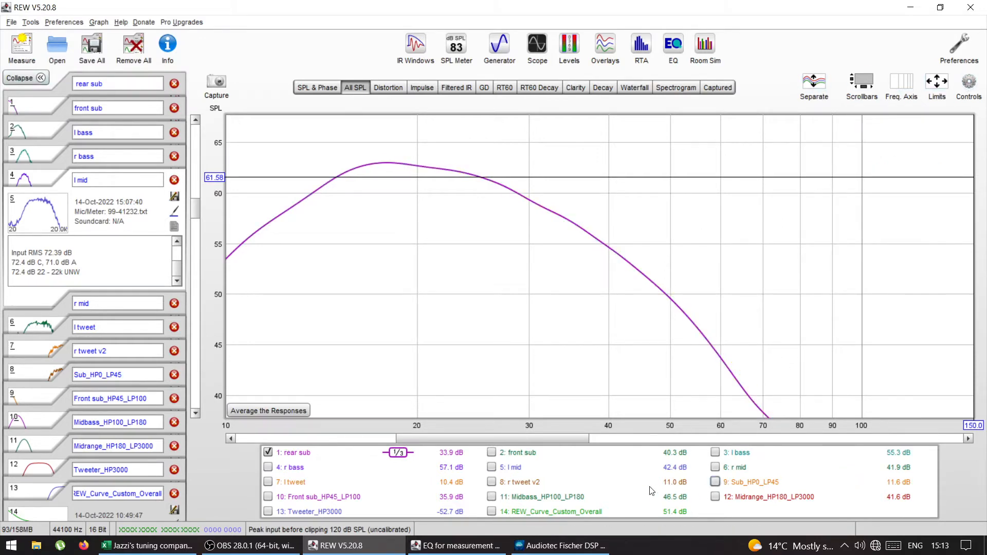
{"action": "left_click", "coordinate": [268, 497]}
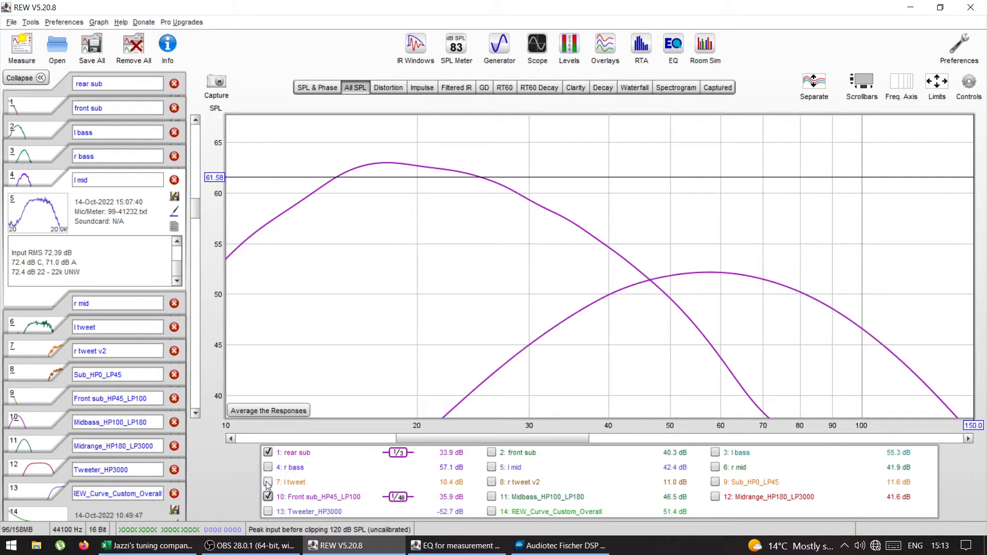
{"action": "left_click", "coordinate": [267, 453]}
{"action": "left_click", "coordinate": [492, 452]}
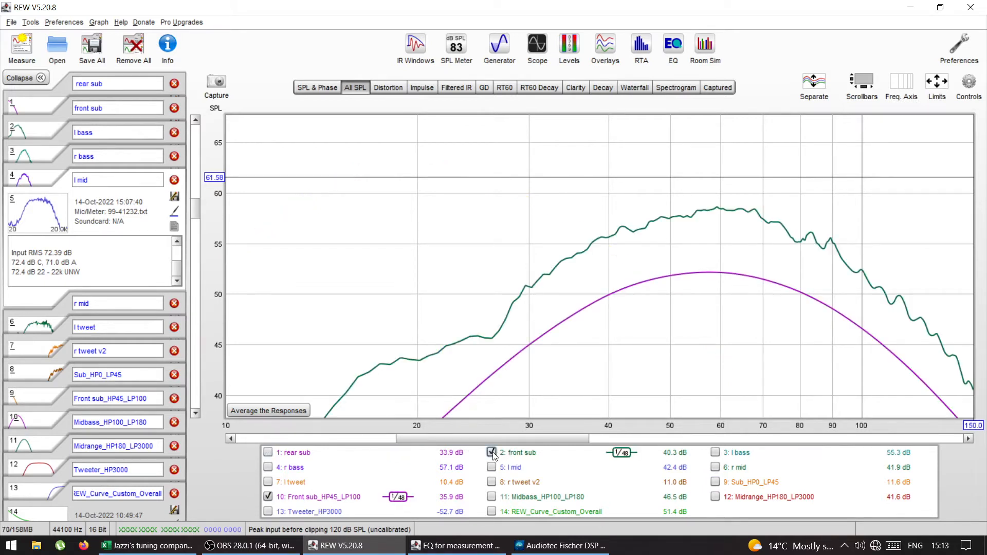
{"action": "left_click", "coordinate": [969, 84]}
{"action": "left_click", "coordinate": [905, 186]}
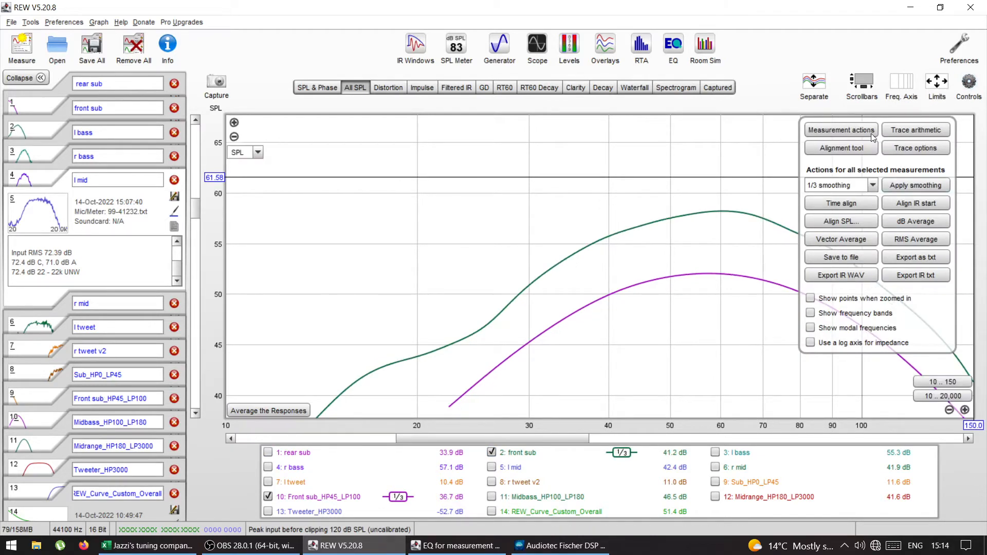
Step: Give the front sub measurement an SPL offset of -8 dB
{"action": "left_click", "coordinate": [848, 132]}
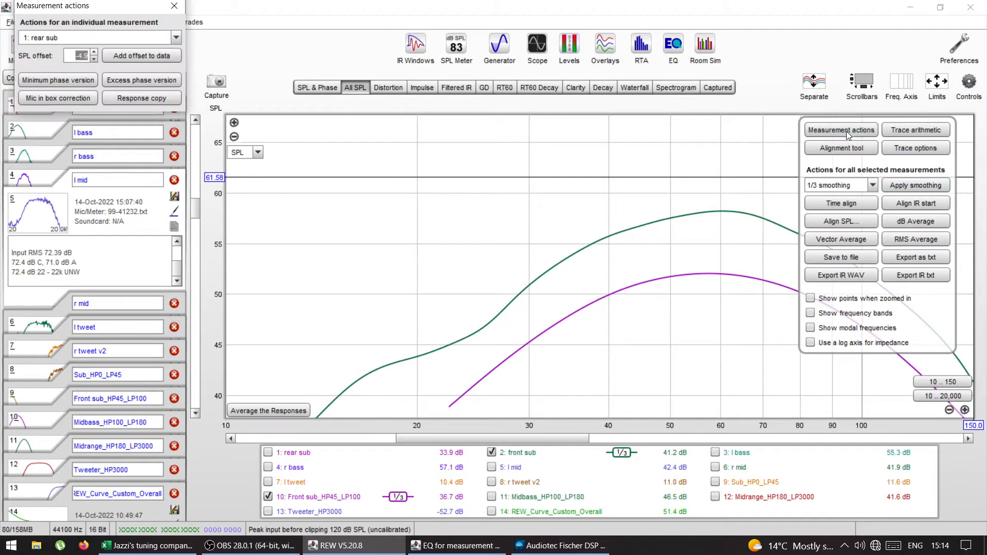
{"action": "left_click", "coordinate": [101, 36]}
{"action": "left_click", "coordinate": [70, 63]}
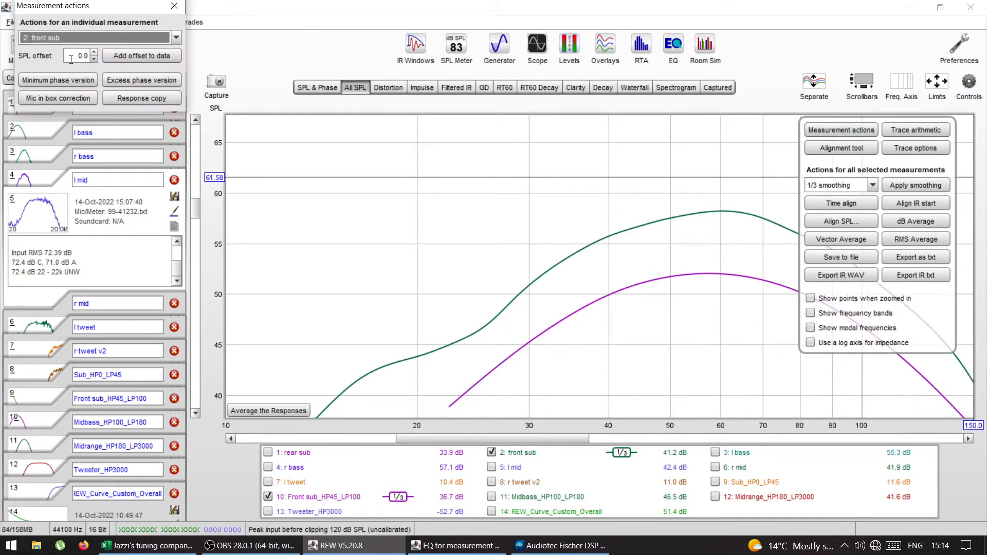
{"action": "left_click", "coordinate": [83, 54]}
{"action": "key", "text": "BackSpace"}
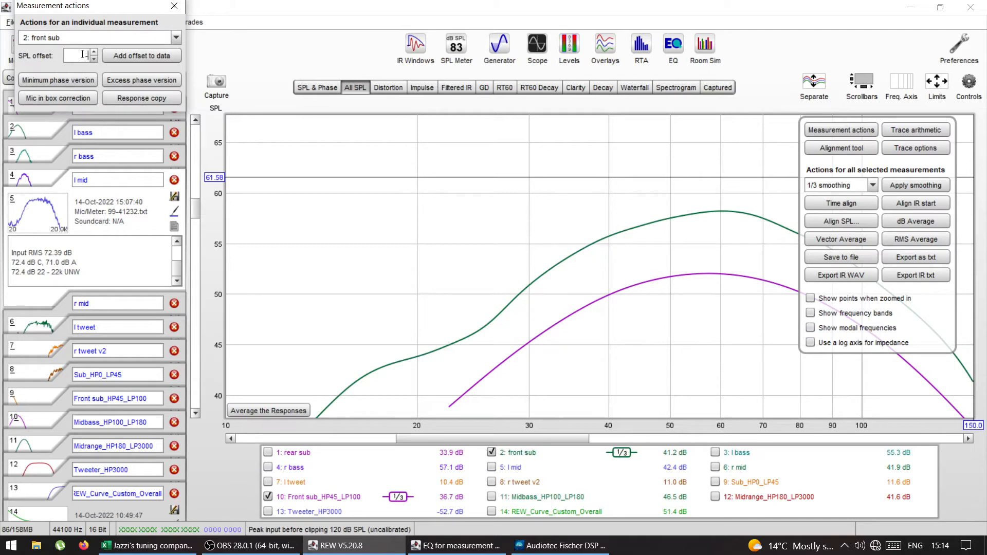
{"action": "type", "text": "-8"}
{"action": "key", "text": "Return"}
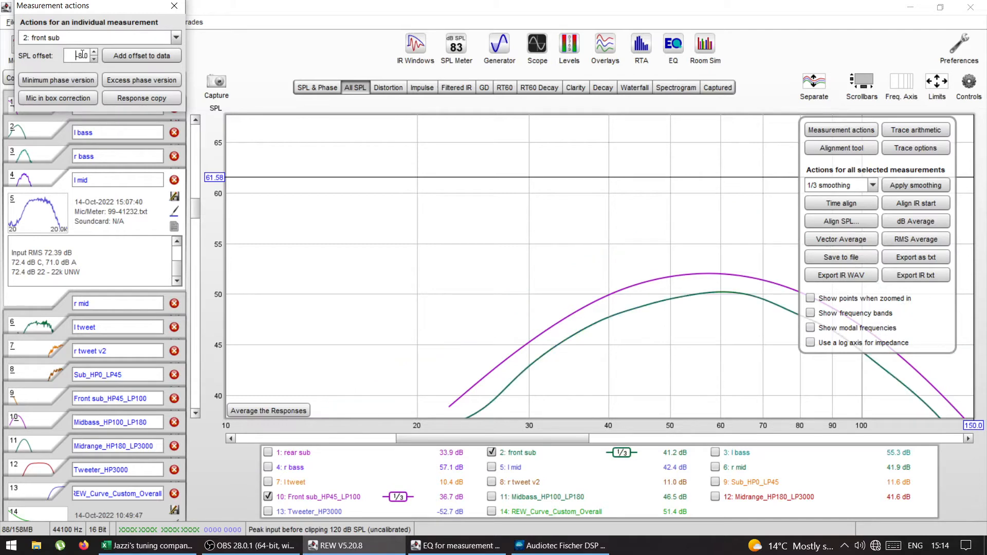
Step: Fine-tune the front sub's SPL offset to -5.7 dB to fit the Front sub_HP45_LP100 target curve
{"action": "left_click_drag", "start_coordinate": [93, 53], "coordinate": [94, 53]}
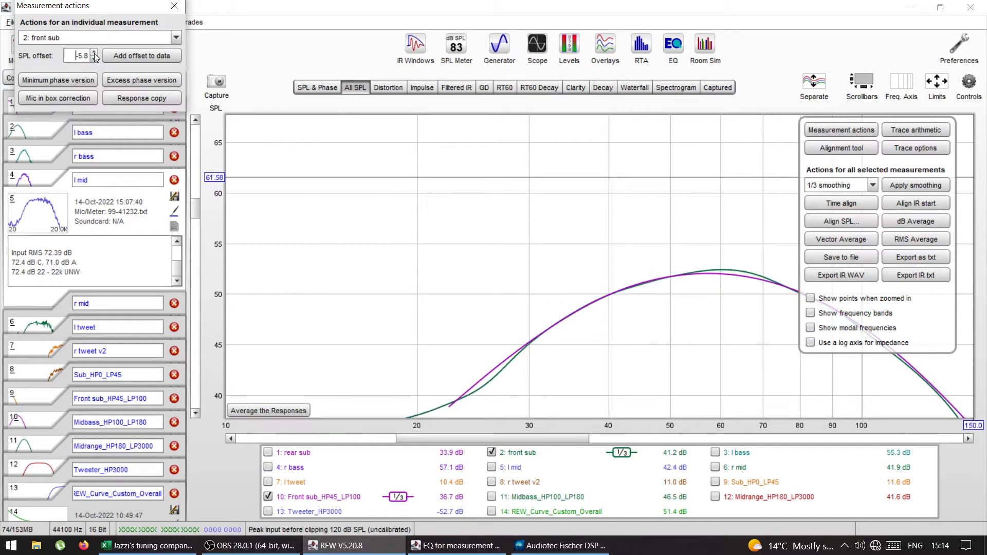
{"action": "left_click", "coordinate": [94, 52]}
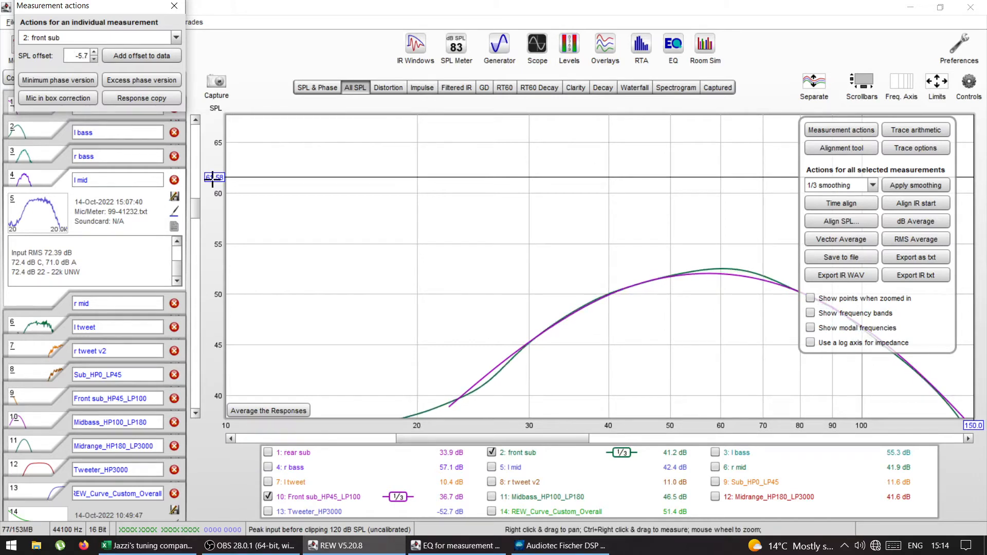
{"action": "left_click_drag", "start_coordinate": [428, 439], "coordinate": [462, 445]}
{"action": "left_click_drag", "start_coordinate": [195, 215], "coordinate": [197, 223]}
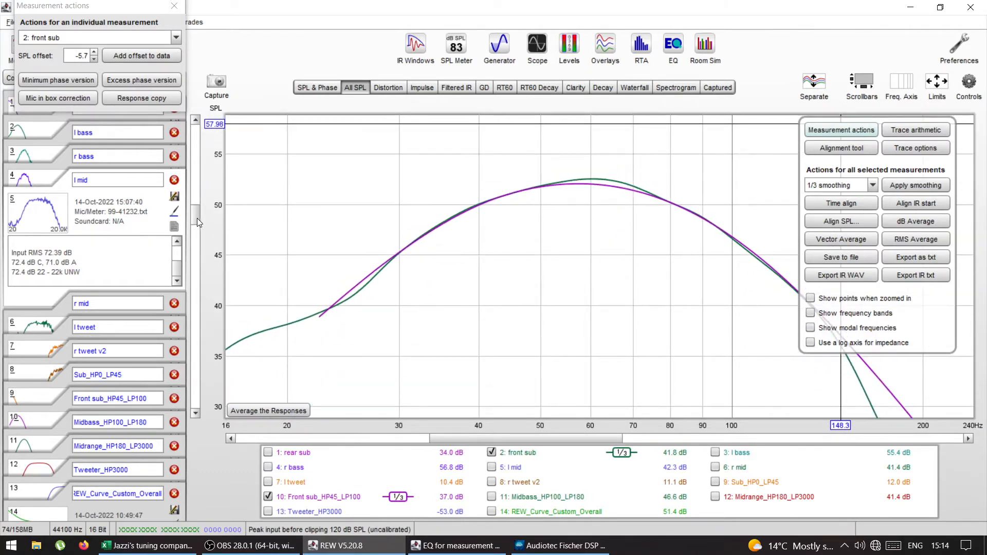
{"action": "left_click", "coordinate": [93, 59]}
{"action": "left_click", "coordinate": [94, 60]}
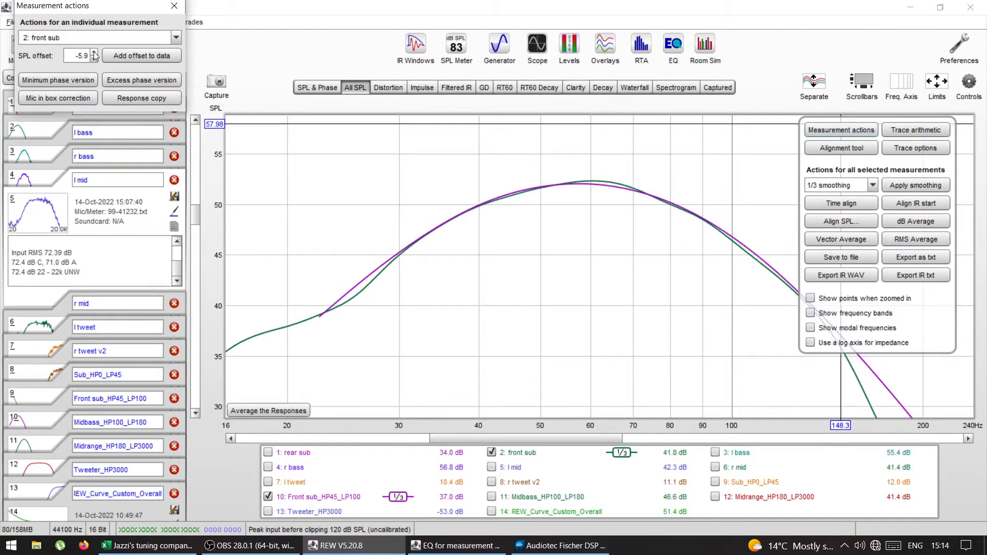
{"action": "left_click", "coordinate": [95, 59]}
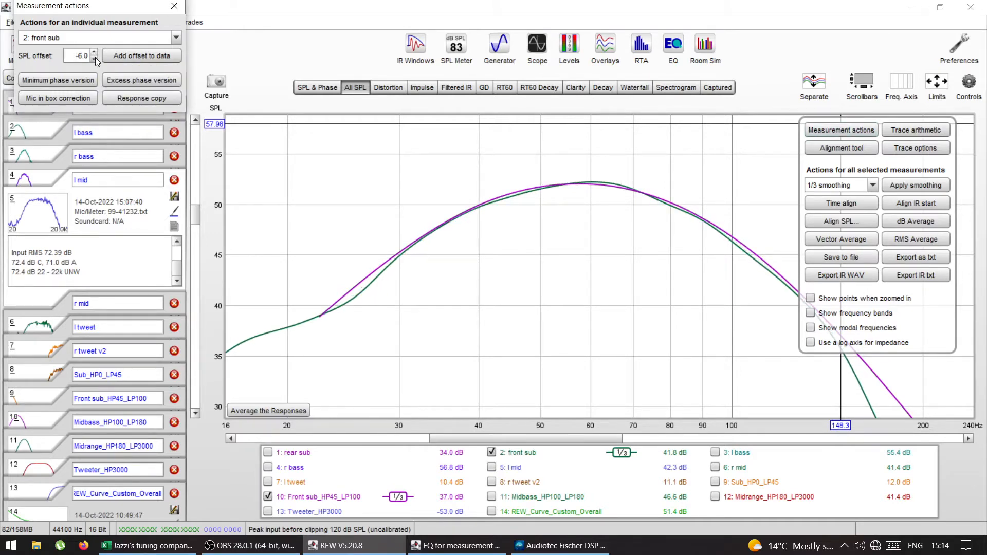
{"action": "left_click", "coordinate": [95, 52]}
{"action": "left_click", "coordinate": [95, 53]}
{"action": "left_click", "coordinate": [95, 52]}
{"action": "left_click", "coordinate": [95, 52]}
{"action": "left_click", "coordinate": [95, 52]}
{"action": "left_click", "coordinate": [94, 60]}
{"action": "left_click", "coordinate": [94, 60]}
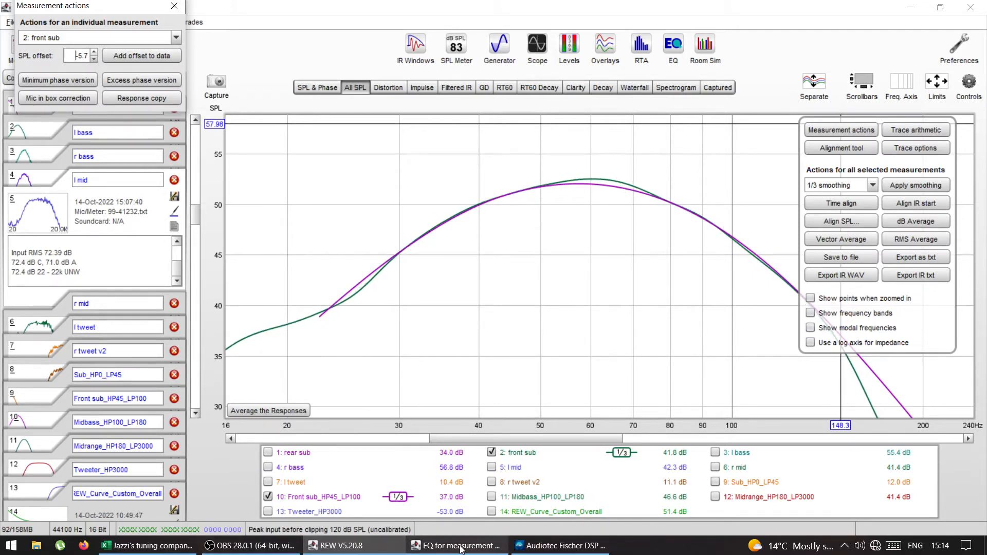
Step: Switch to the Audiotec Fischer DSP PC-Tool and set the Front Subwoofer L output's channel gain to -5.75 dB
{"action": "left_click", "coordinate": [560, 545]}
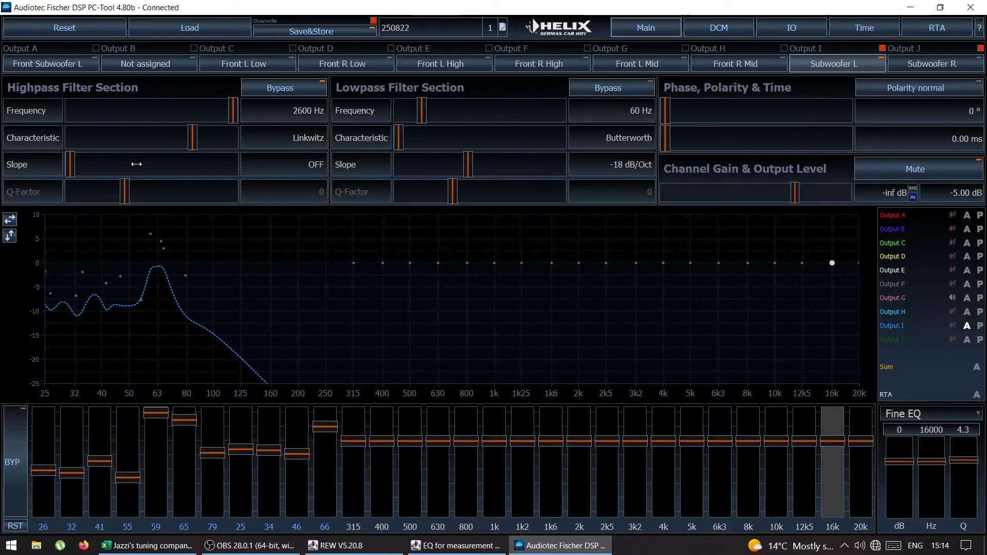
{"action": "left_click", "coordinate": [17, 67]}
{"action": "mouse_move", "coordinate": [795, 193]}
{"action": "left_mouse_down"}
{"action": "mouse_move", "coordinate": [821, 190]}
{"action": "mouse_move", "coordinate": [795, 193]}
{"action": "left_mouse_up"}
{"action": "scroll", "coordinate": [795, 193], "scroll_direction": "down", "scroll_amount": 1}
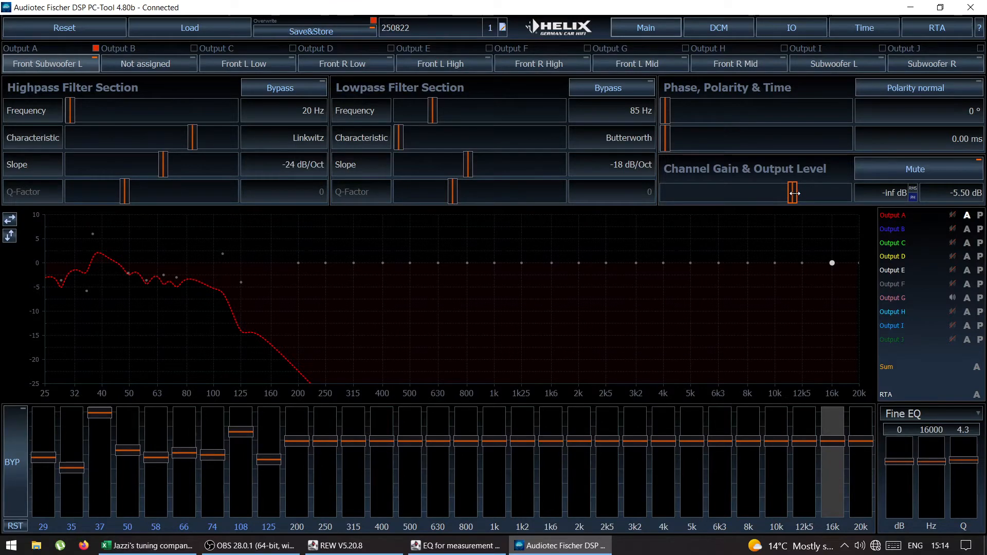
{"action": "scroll", "coordinate": [794, 192], "scroll_direction": "down", "scroll_amount": 1}
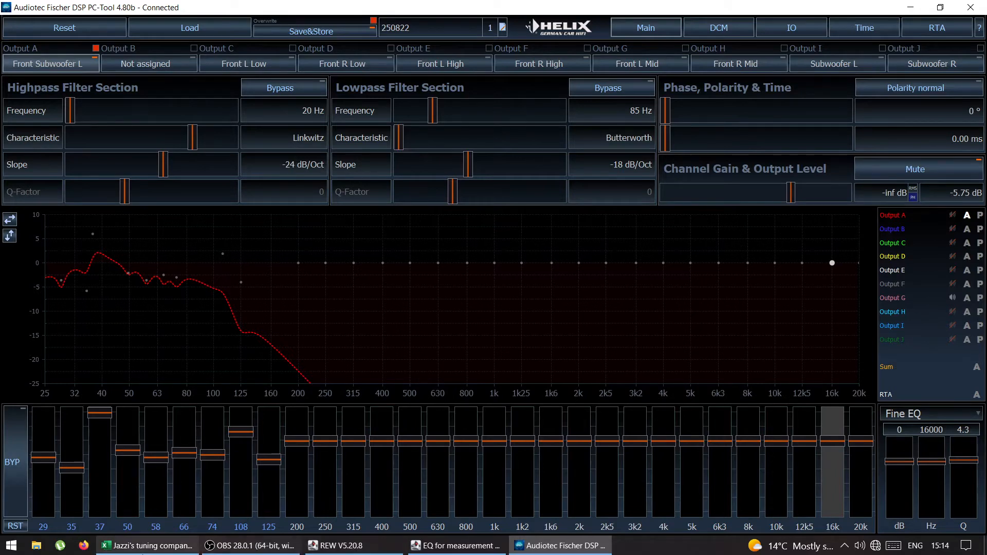
Step: Switch back to REW and show the graph's full frequency range of 10 to 20,000 Hz
{"action": "left_click", "coordinate": [340, 551]}
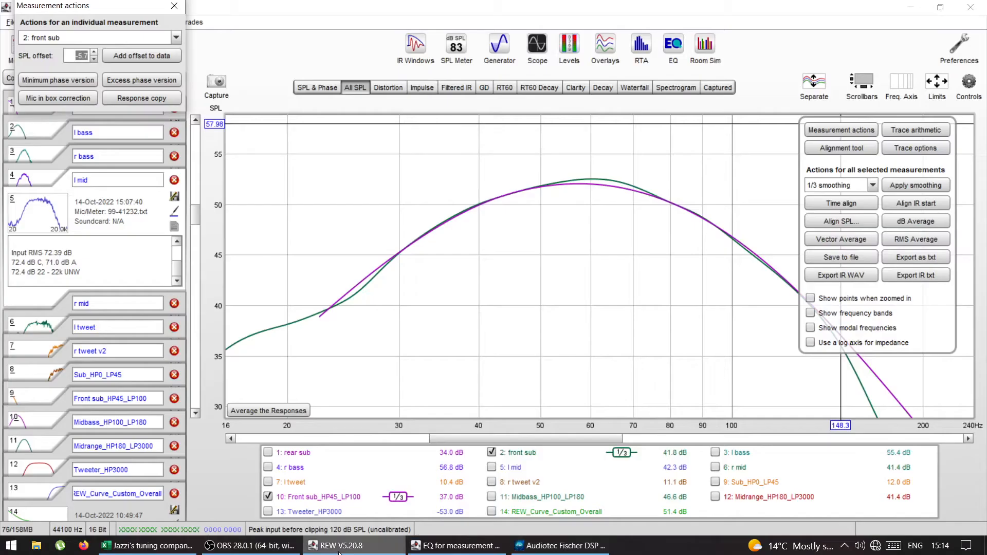
{"action": "left_click", "coordinate": [973, 91]}
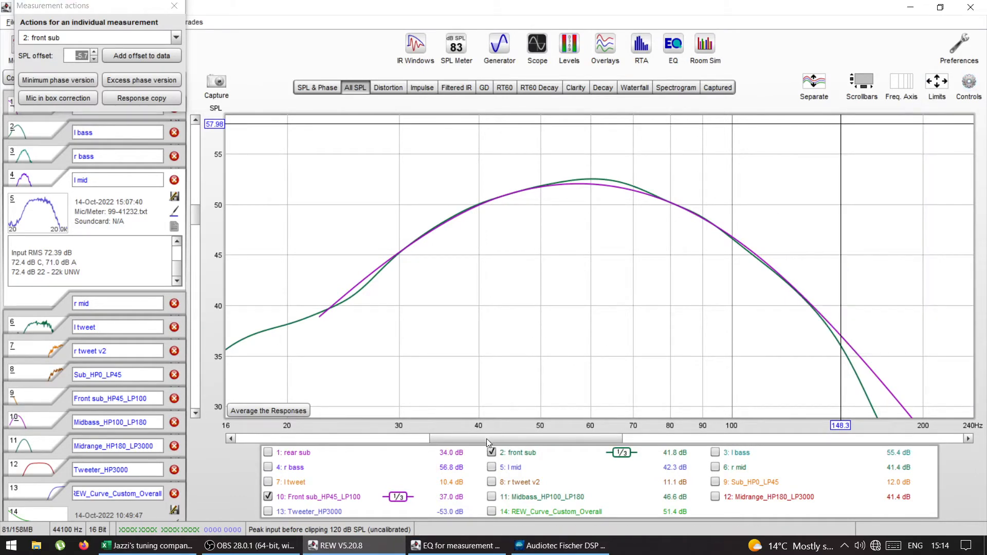
{"action": "left_click_drag", "start_coordinate": [486, 439], "coordinate": [500, 439]}
{"action": "mouse_move", "coordinate": [895, 352]}
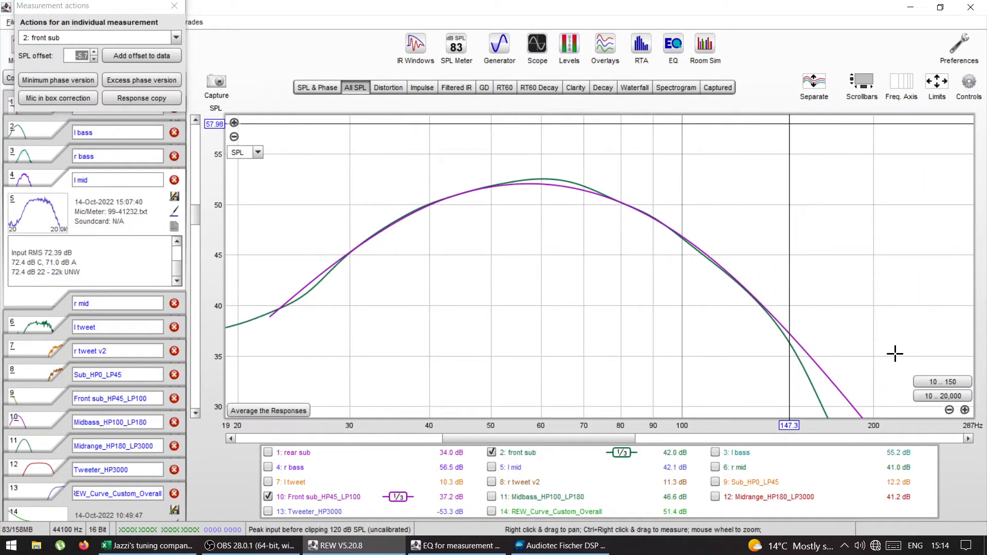
{"action": "left_click", "coordinate": [934, 396]}
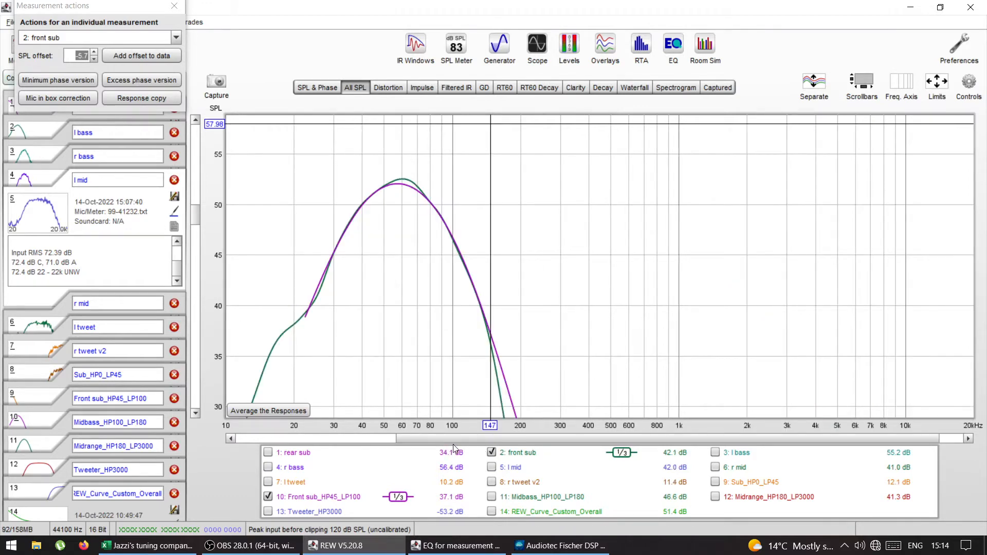
Step: Hide the front sub and Front sub_HP45_LP100 traces and show only l tweet and r tweet v2 over roughly 1–30 kHz
{"action": "left_click", "coordinate": [492, 453]}
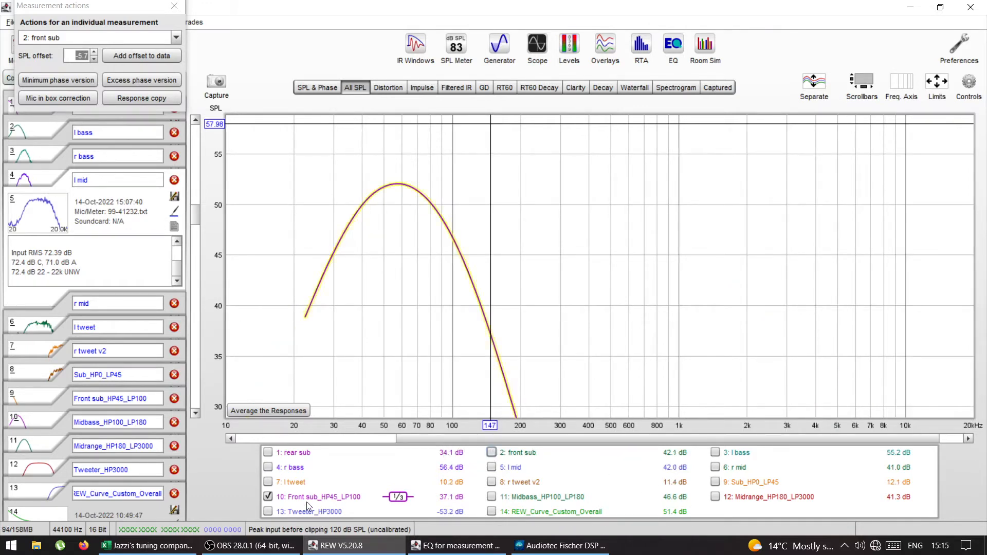
{"action": "left_click", "coordinate": [268, 496]}
{"action": "left_click", "coordinate": [268, 511]}
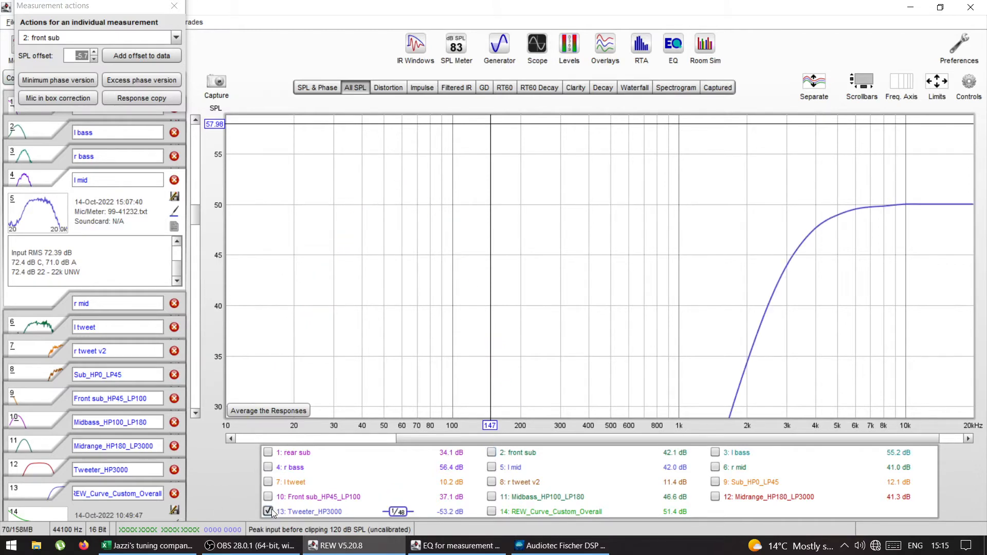
{"action": "left_click", "coordinate": [264, 512]}
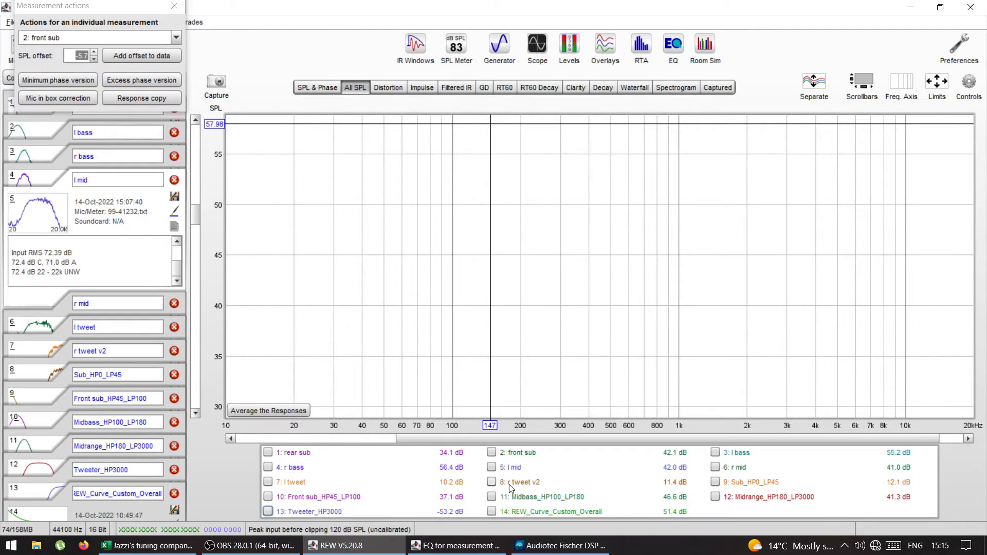
{"action": "left_click", "coordinate": [491, 483]}
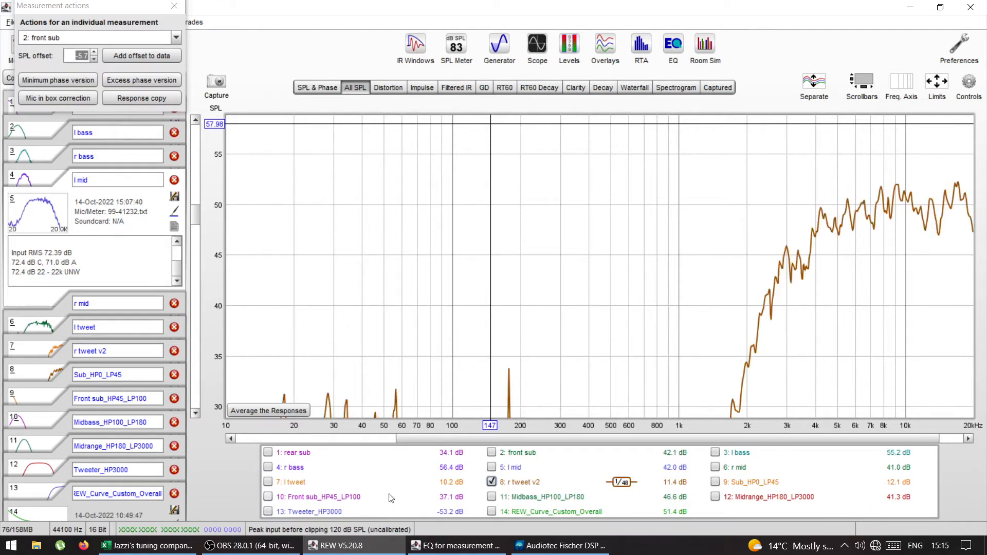
{"action": "left_click", "coordinate": [268, 482]}
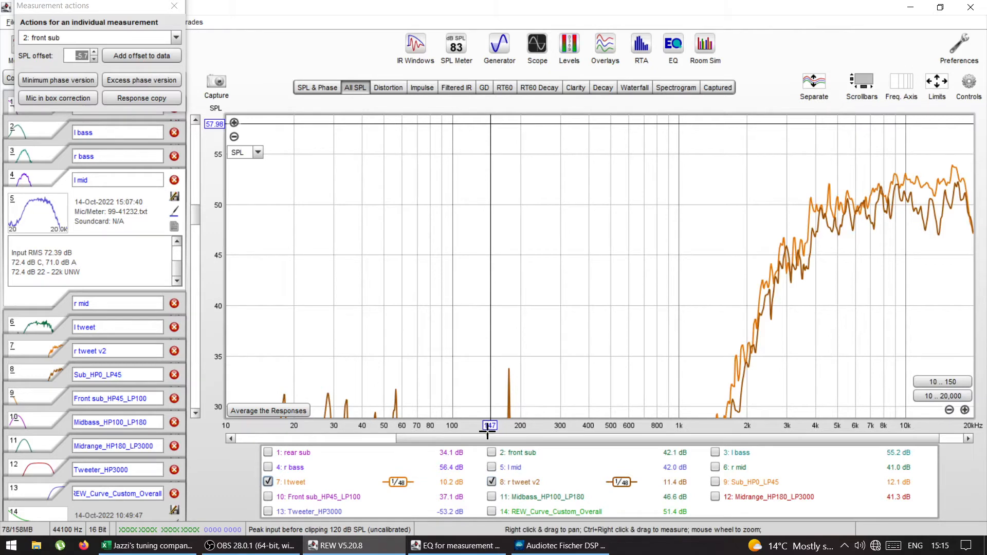
{"action": "left_click_drag", "start_coordinate": [489, 437], "coordinate": [524, 441]}
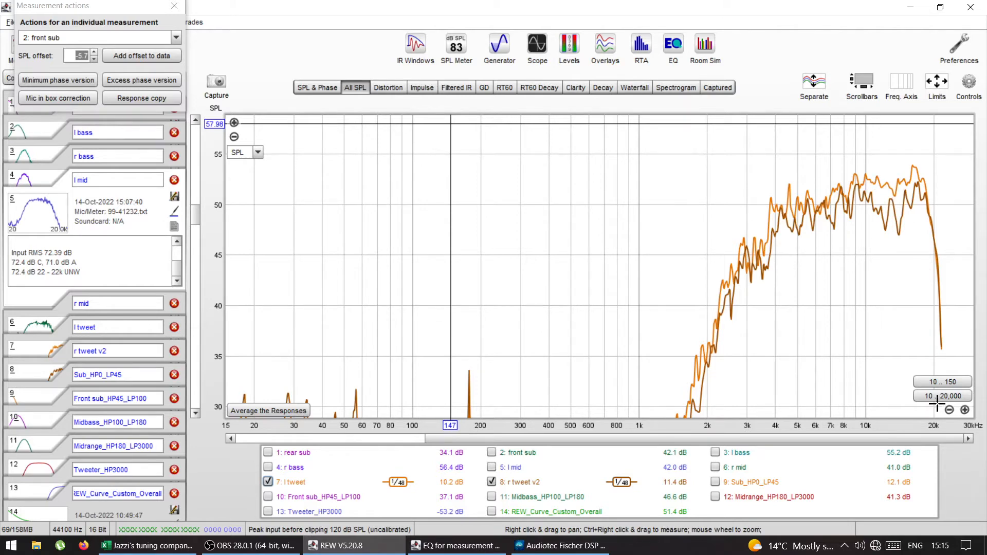
{"action": "left_click", "coordinate": [965, 410]}
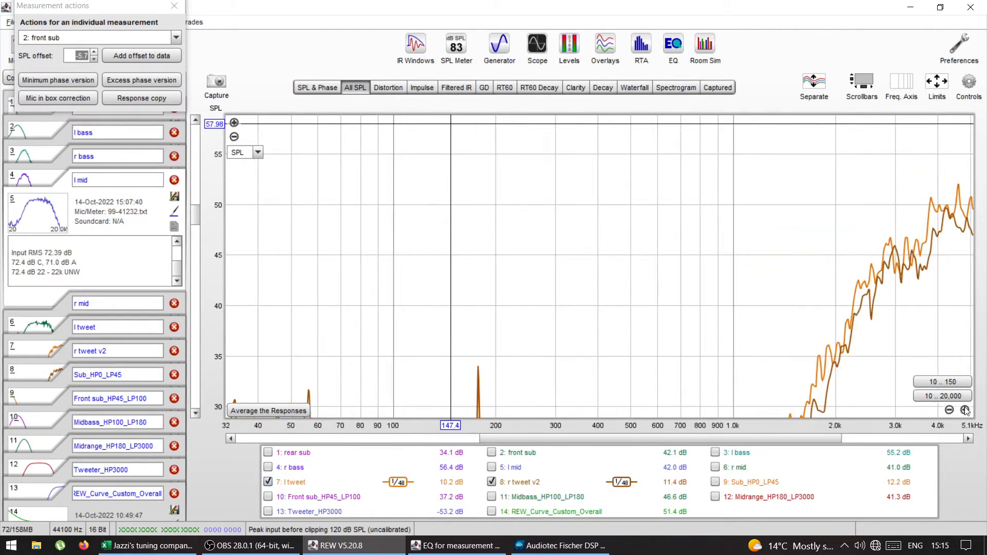
{"action": "left_click", "coordinate": [965, 410]}
{"action": "left_click_drag", "start_coordinate": [735, 440], "coordinate": [985, 436]}
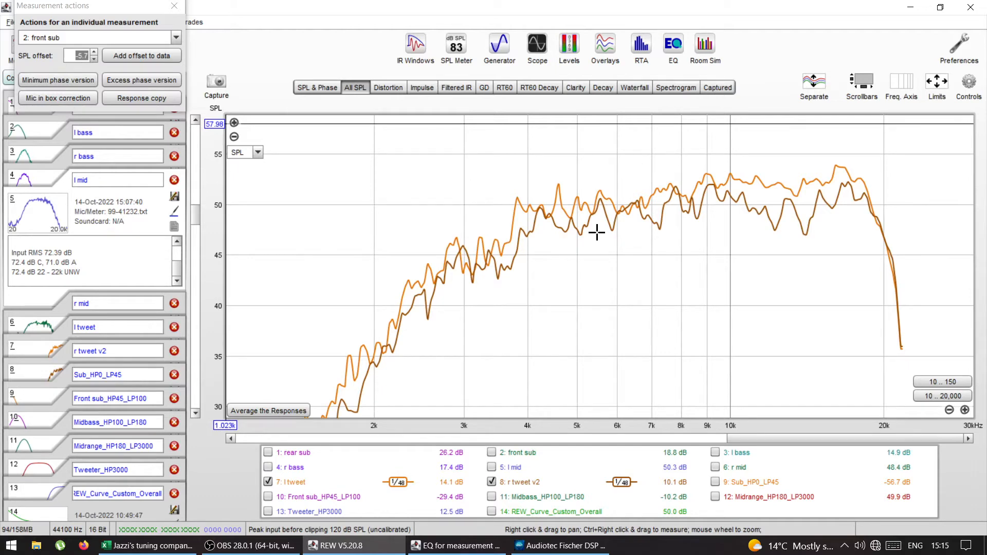
Step: Close the measurement actions and change the l tweet trace colour to blue
{"action": "left_click", "coordinate": [174, 6]}
{"action": "left_click", "coordinate": [47, 352]}
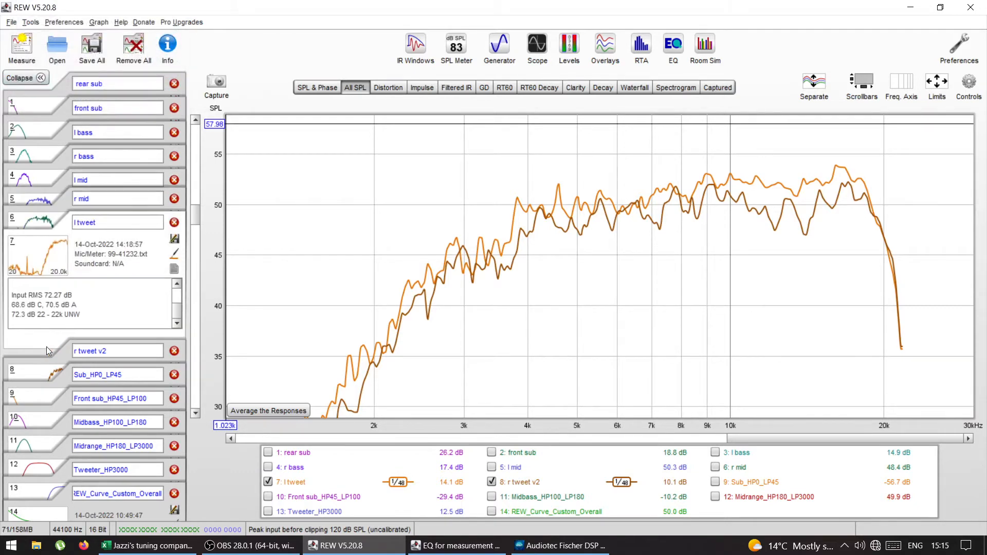
{"action": "left_click", "coordinate": [175, 261]}
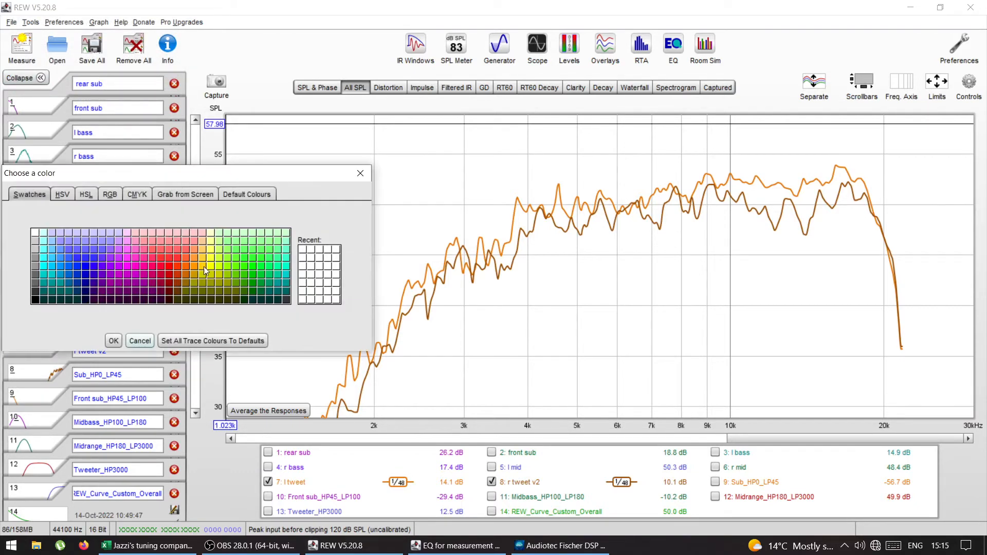
{"action": "left_click", "coordinate": [186, 268]}
{"action": "left_click", "coordinate": [113, 341]}
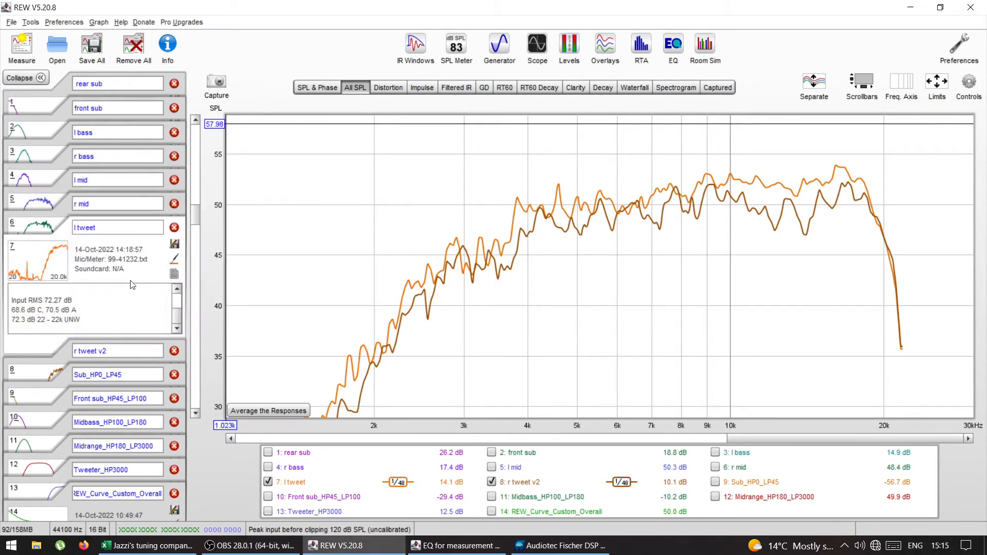
{"action": "left_click", "coordinate": [174, 259]}
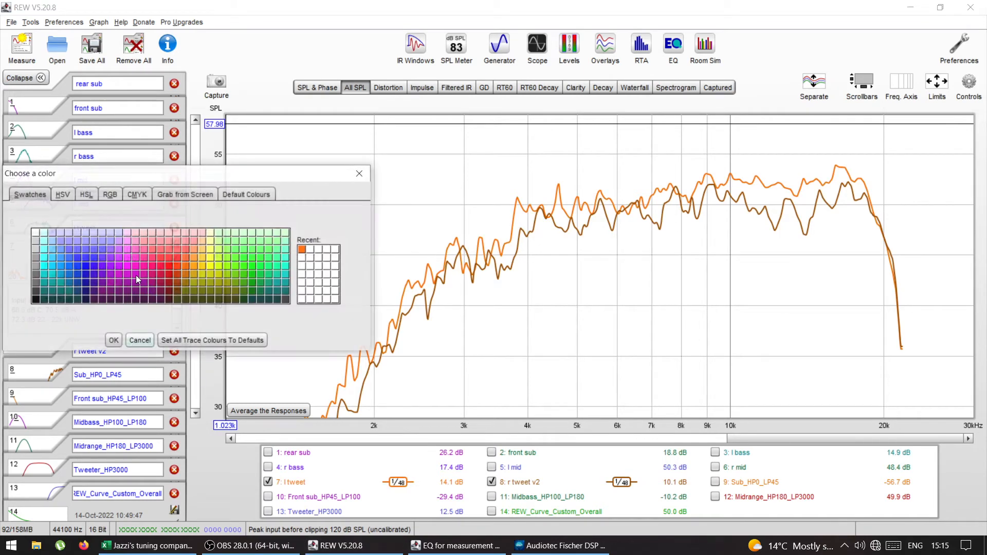
{"action": "left_click", "coordinate": [78, 275]}
{"action": "left_click", "coordinate": [113, 340]}
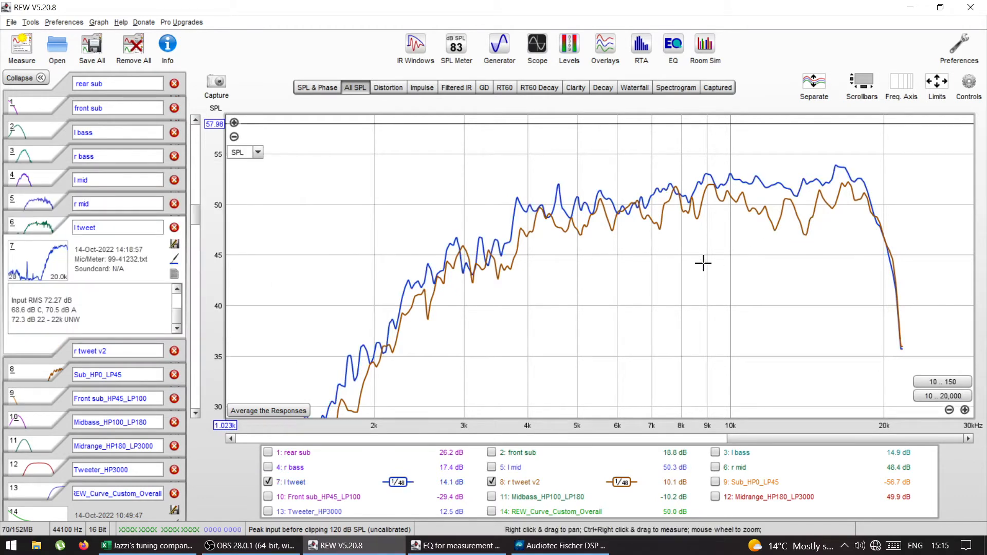
Step: Apply 1/1 smoothing to the l tweet and r tweet v2 traces
{"action": "left_click_drag", "start_coordinate": [199, 217], "coordinate": [199, 220]}
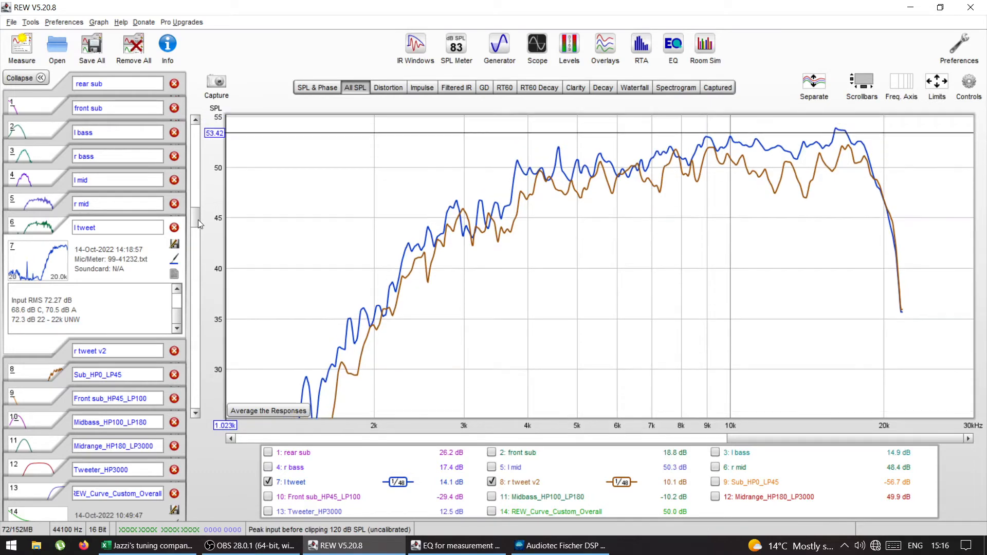
{"action": "left_click", "coordinate": [968, 82]}
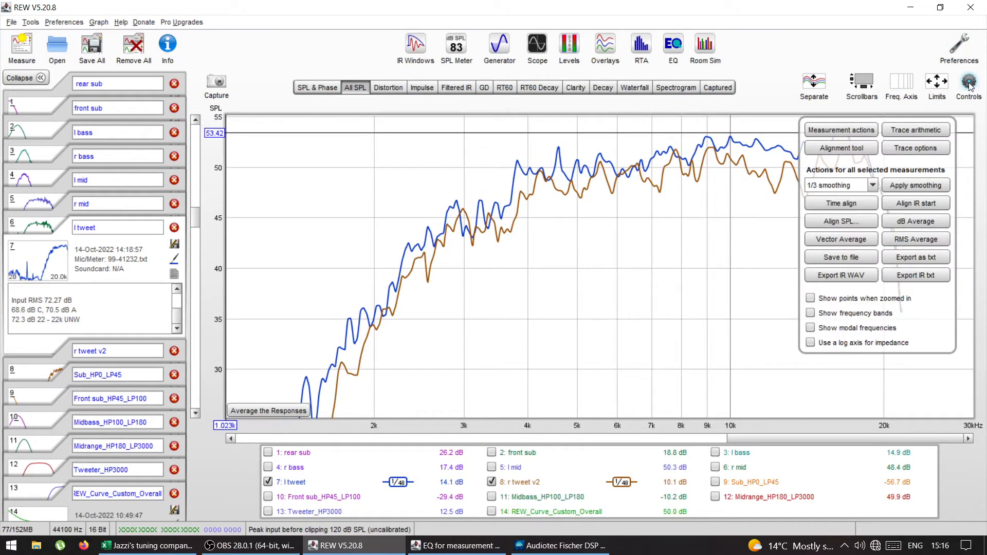
{"action": "left_click", "coordinate": [873, 187]}
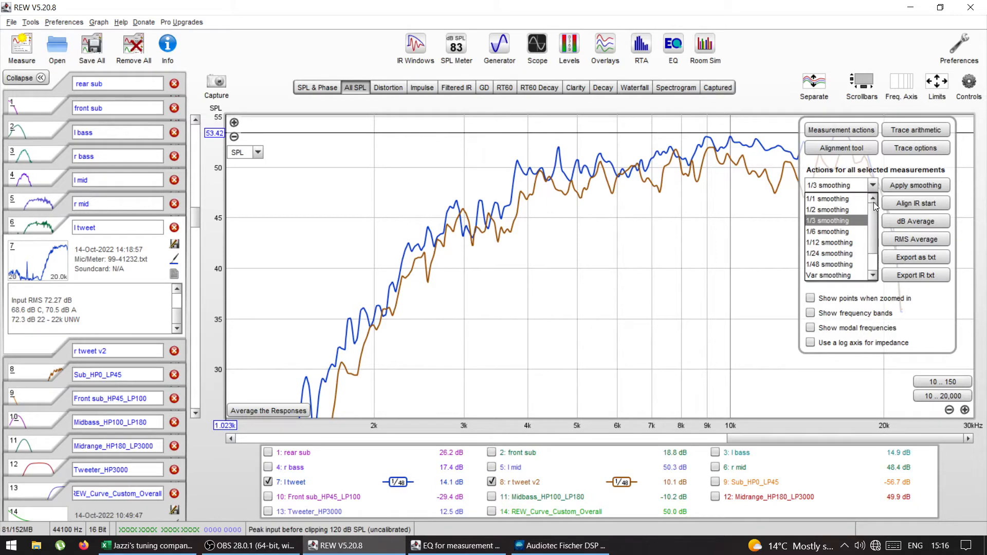
{"action": "left_click", "coordinate": [824, 201]}
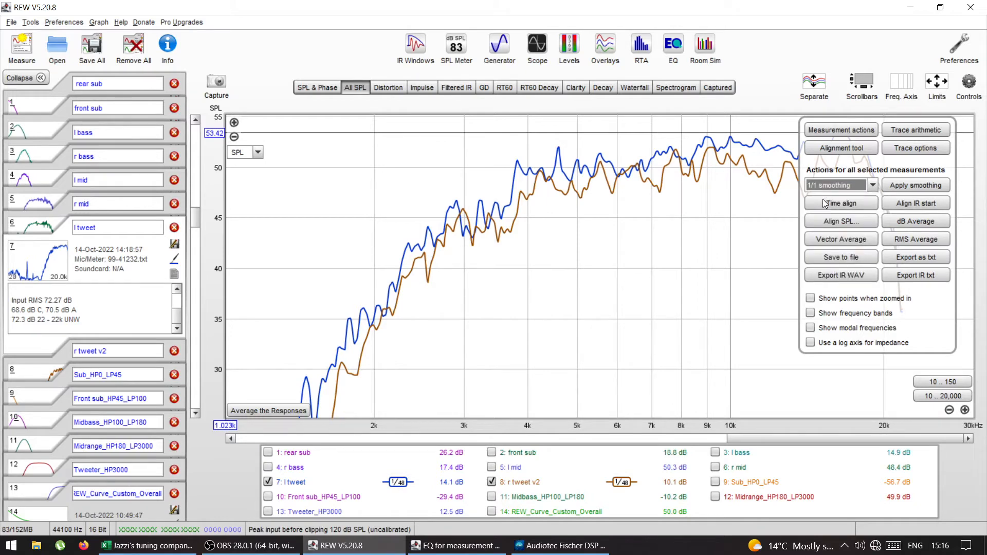
{"action": "left_click", "coordinate": [899, 185]}
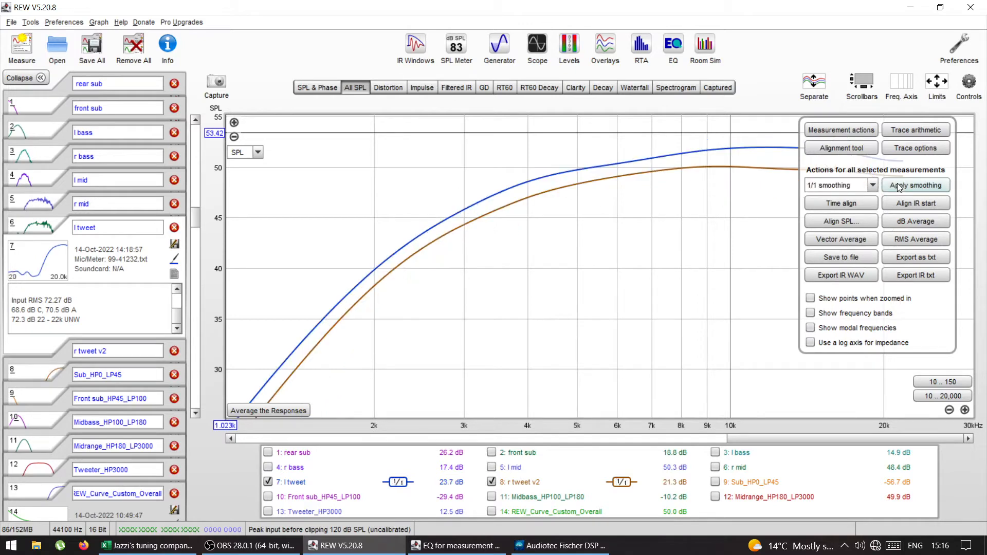
Step: Open the measurement actions for l tweet and overlay the Tweeter_HP3000 target trace on both tweeter curves
{"action": "left_click", "coordinate": [969, 84]}
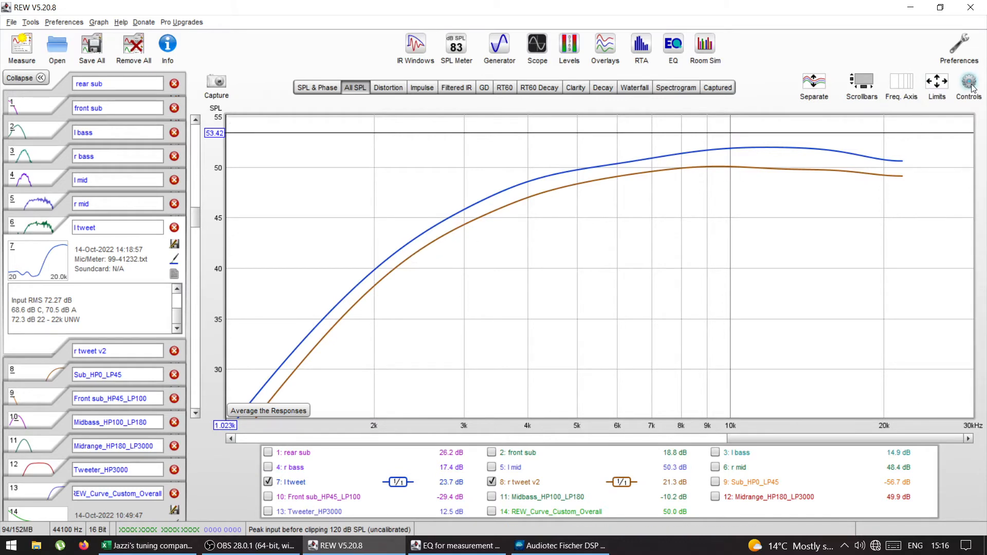
{"action": "mouse_move", "coordinate": [970, 86]}
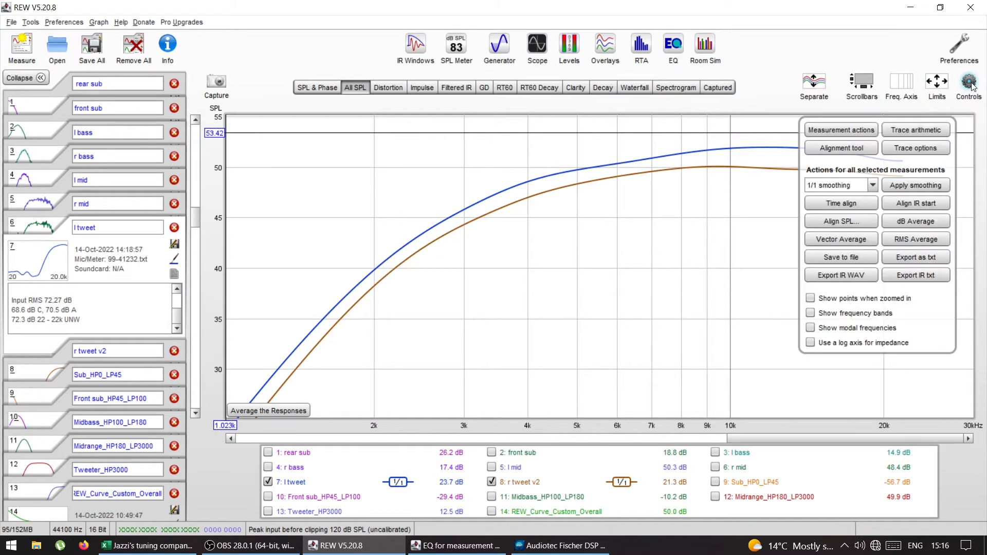
{"action": "left_click", "coordinate": [837, 132]}
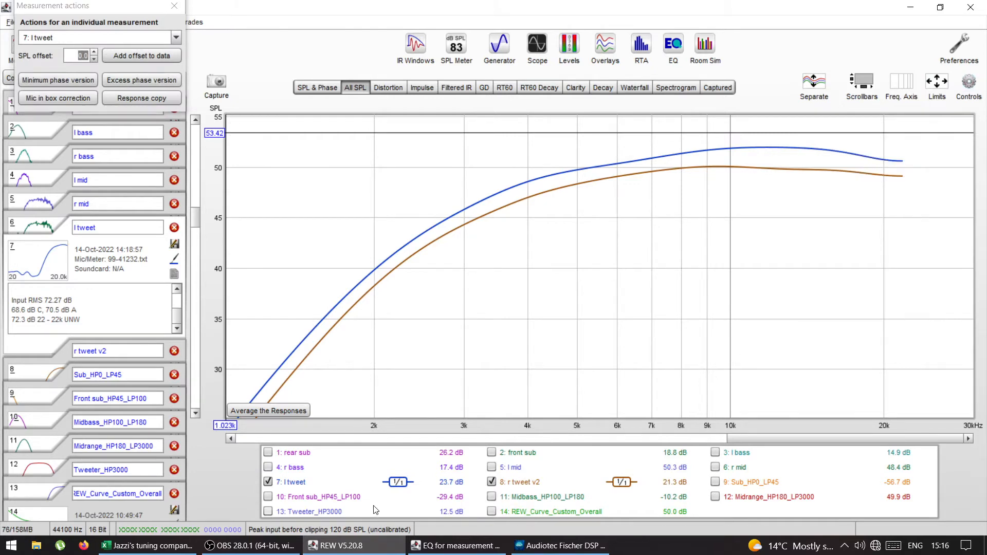
{"action": "left_click", "coordinate": [266, 512]}
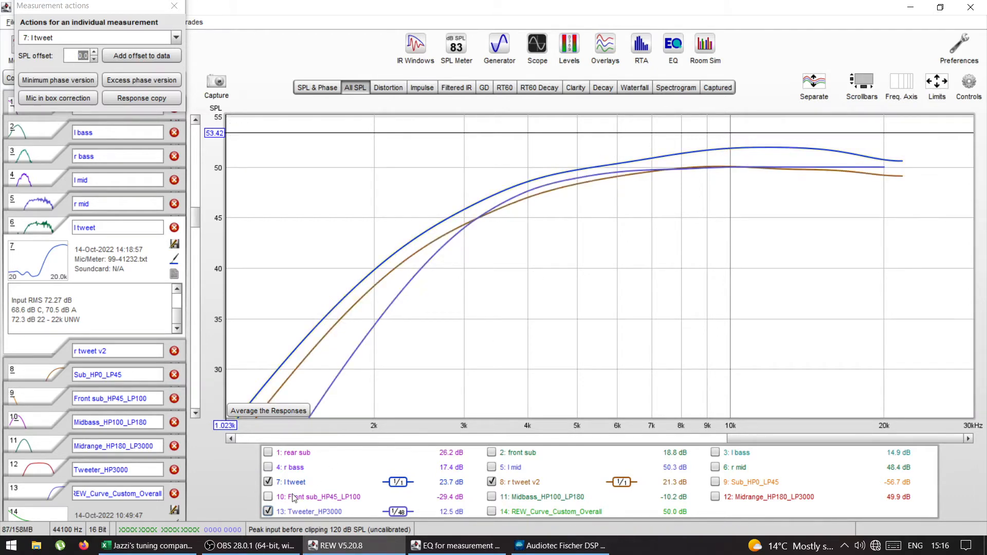
{"action": "left_click", "coordinate": [268, 511]}
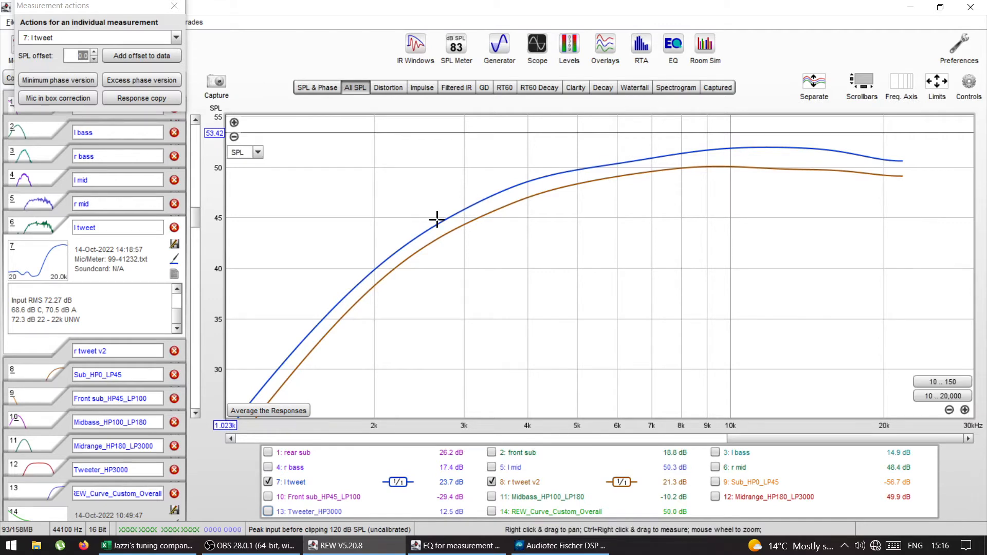
{"action": "left_click", "coordinate": [267, 511]}
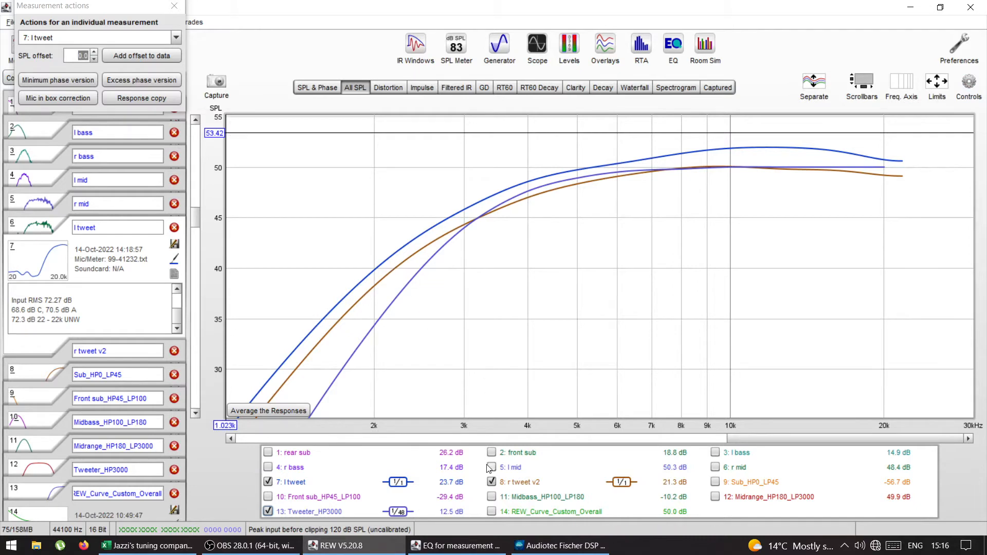
Step: Hide the l tweet trace and apply 1/6 smoothing to r tweet v2 and Tweeter_HP3000
{"action": "left_click", "coordinate": [269, 482]}
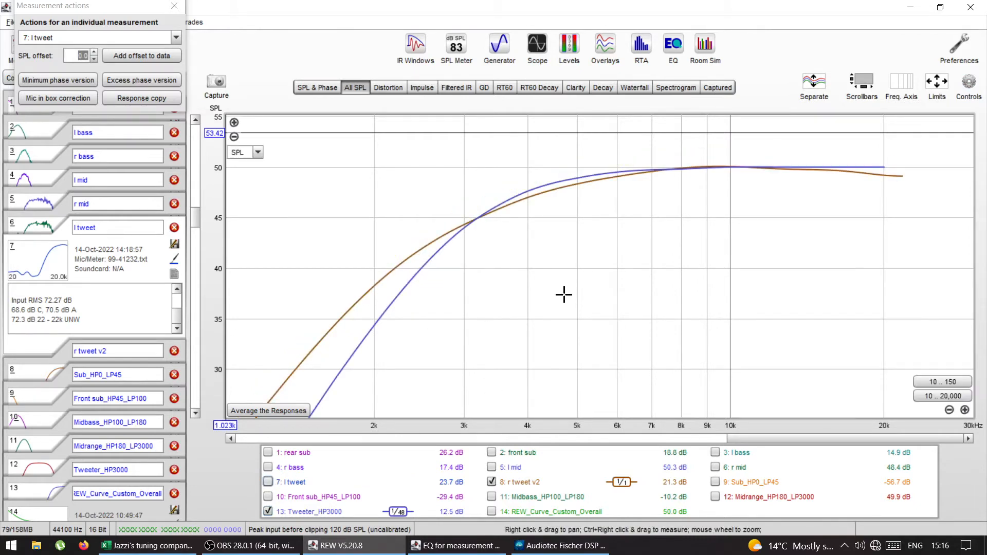
{"action": "left_click", "coordinate": [969, 82]}
{"action": "left_click", "coordinate": [844, 186]}
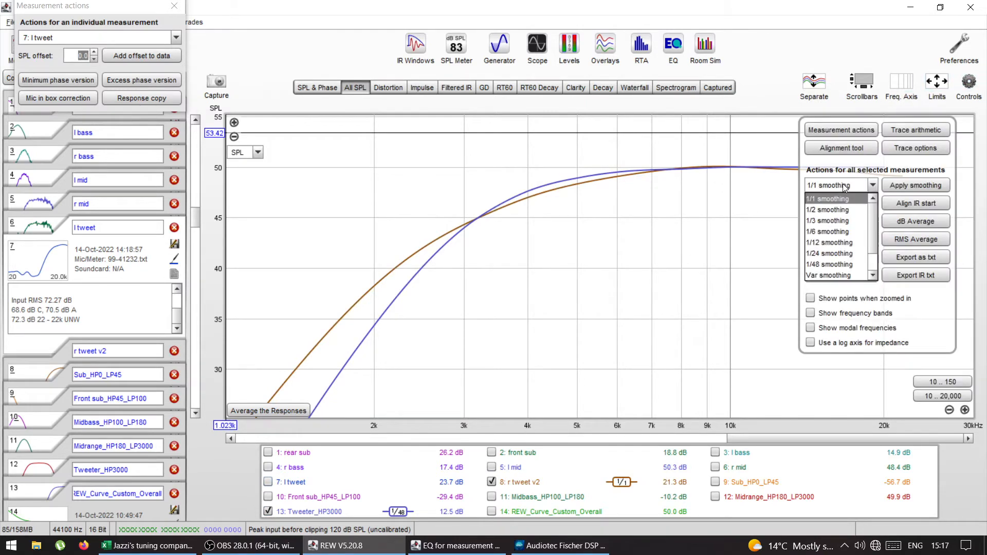
{"action": "left_click", "coordinate": [846, 230]}
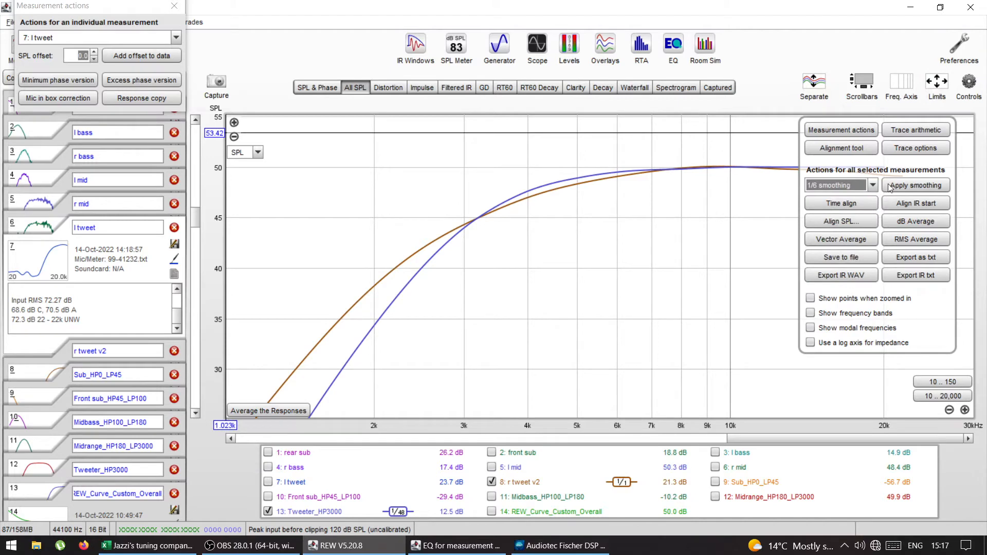
{"action": "left_click", "coordinate": [902, 184]}
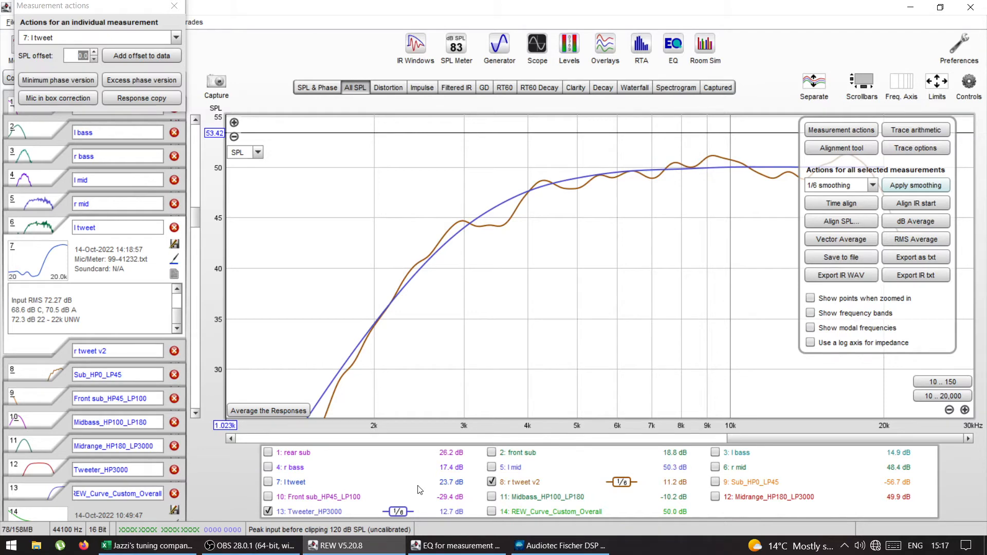
Step: Replace the Tweeter_HP3000 trace with l tweet and apply 1/1 smoothing to l tweet and r tweet v2
{"action": "left_click", "coordinate": [268, 511]}
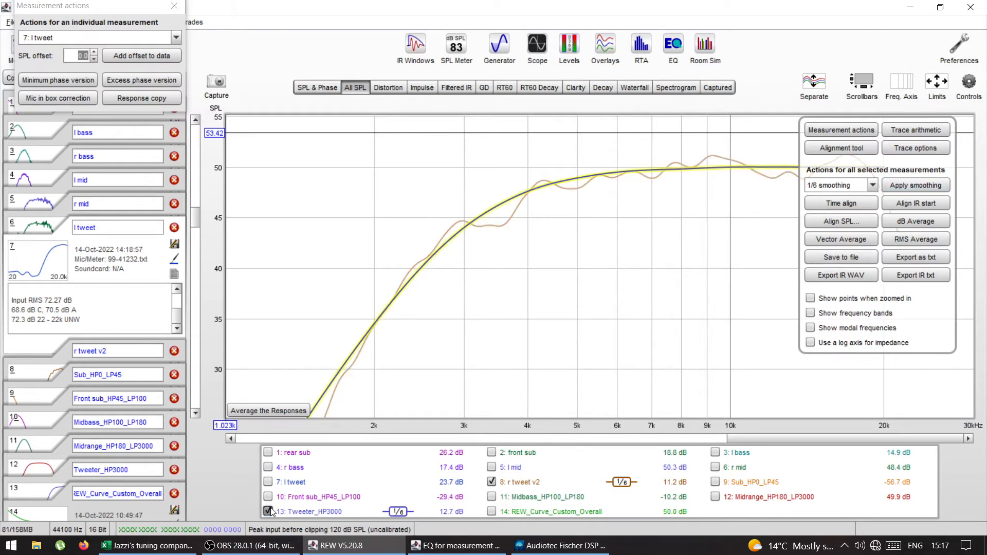
{"action": "left_click", "coordinate": [272, 483]}
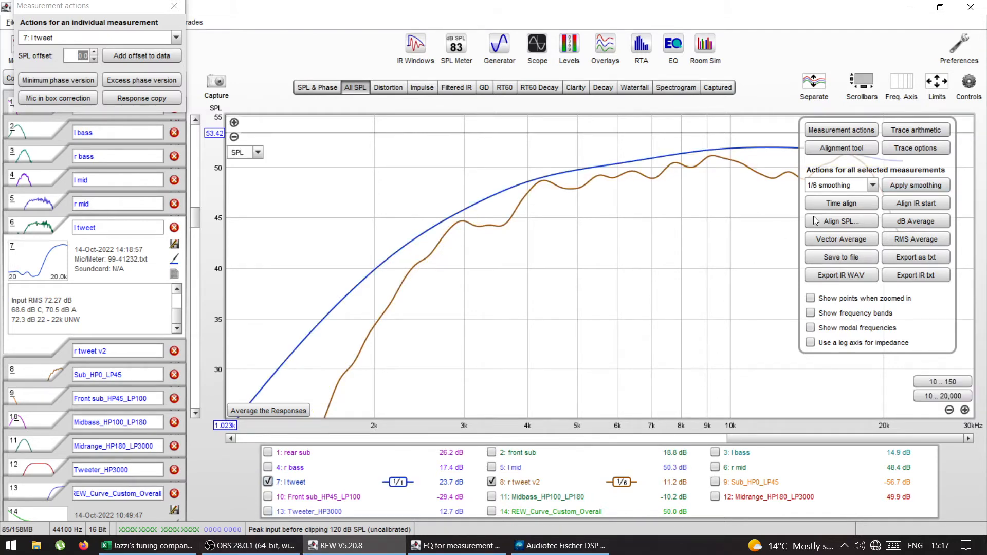
{"action": "left_click", "coordinate": [872, 186]}
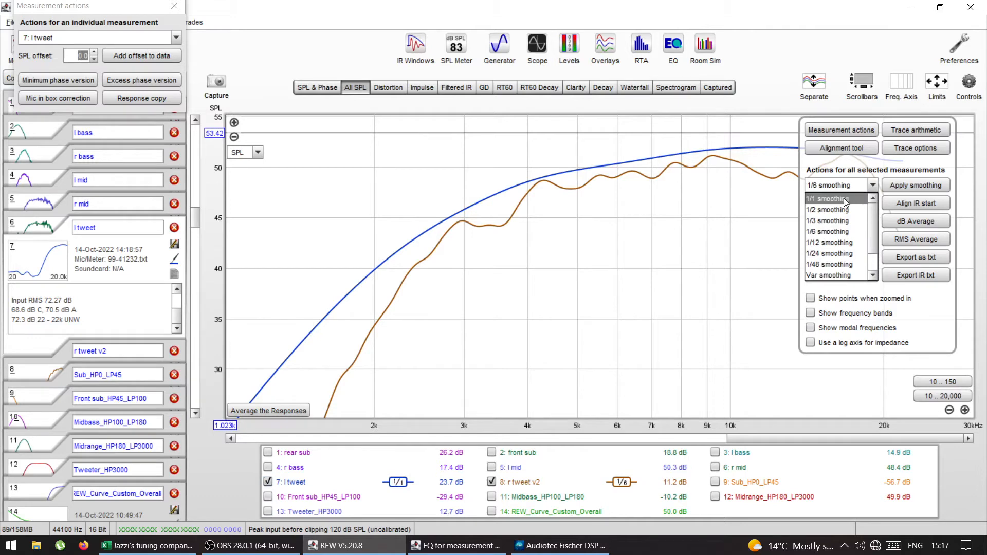
{"action": "left_click", "coordinate": [843, 198]}
{"action": "left_click", "coordinate": [895, 188]}
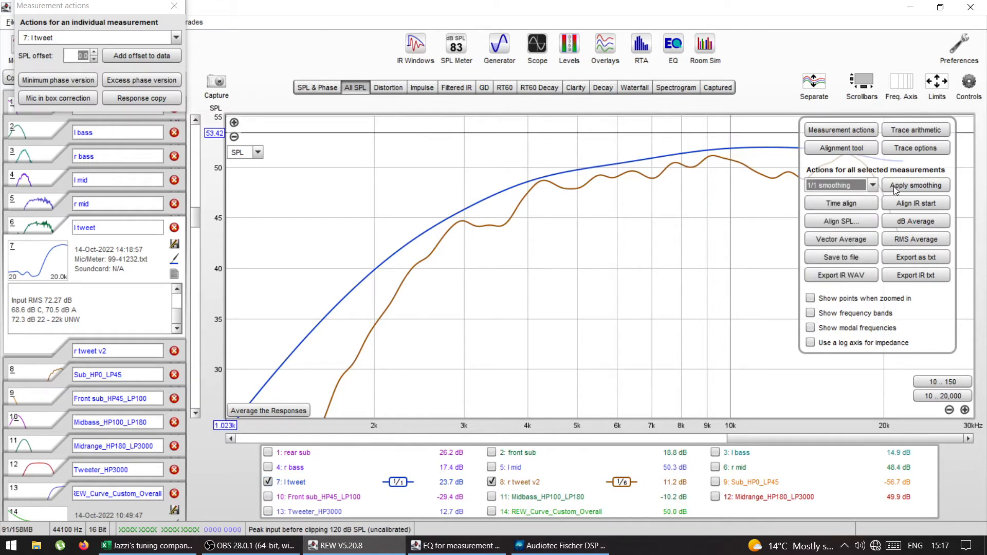
{"action": "left_click", "coordinate": [976, 89]}
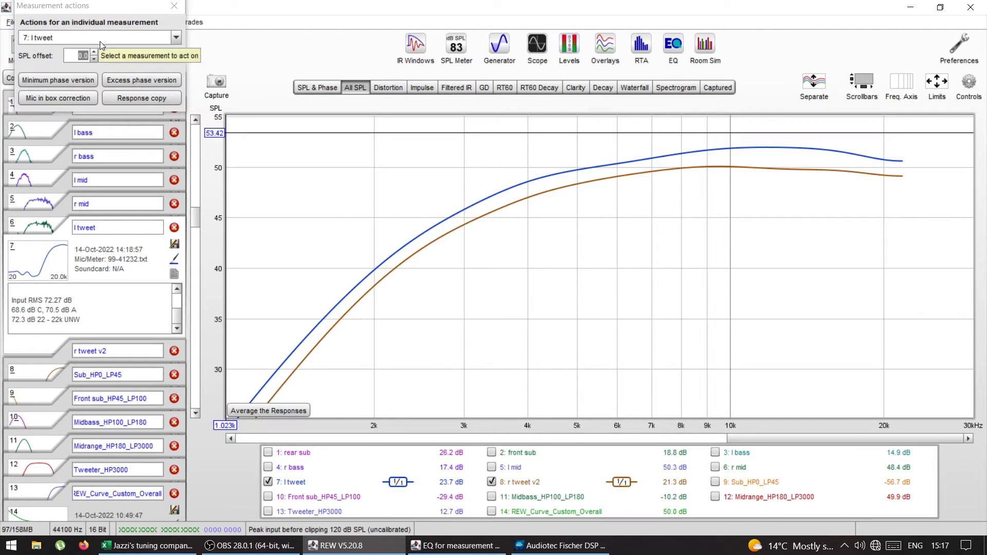
Step: Set the SPL offset of l tweet to -1.5 dB to match it to the r tweet v2 curve
{"action": "left_click", "coordinate": [93, 60]}
{"action": "left_click", "coordinate": [92, 60]}
{"action": "left_click", "coordinate": [92, 60]}
{"action": "left_click", "coordinate": [92, 61]}
{"action": "left_click", "coordinate": [93, 60]}
{"action": "left_click", "coordinate": [92, 60]}
{"action": "left_click", "coordinate": [93, 60]}
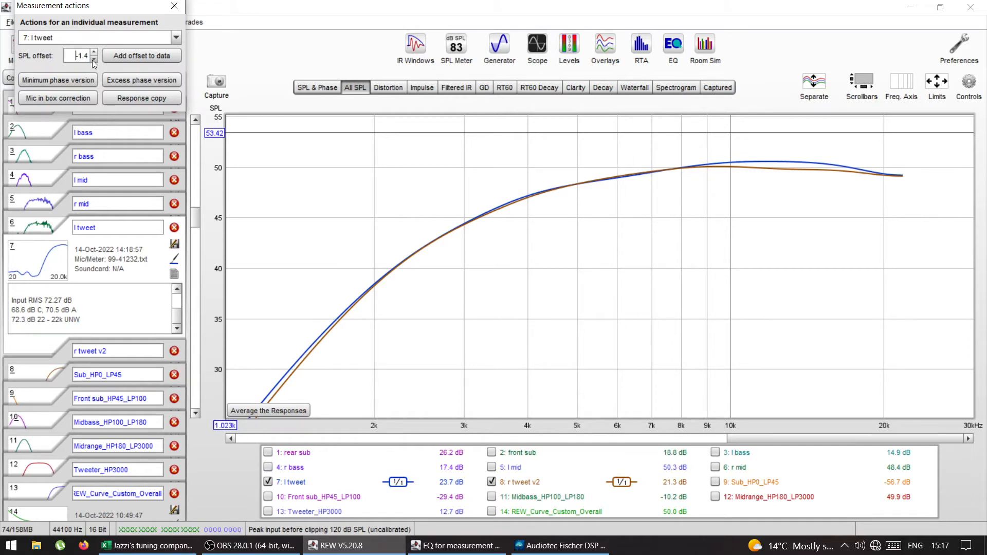
{"action": "left_click", "coordinate": [92, 60]}
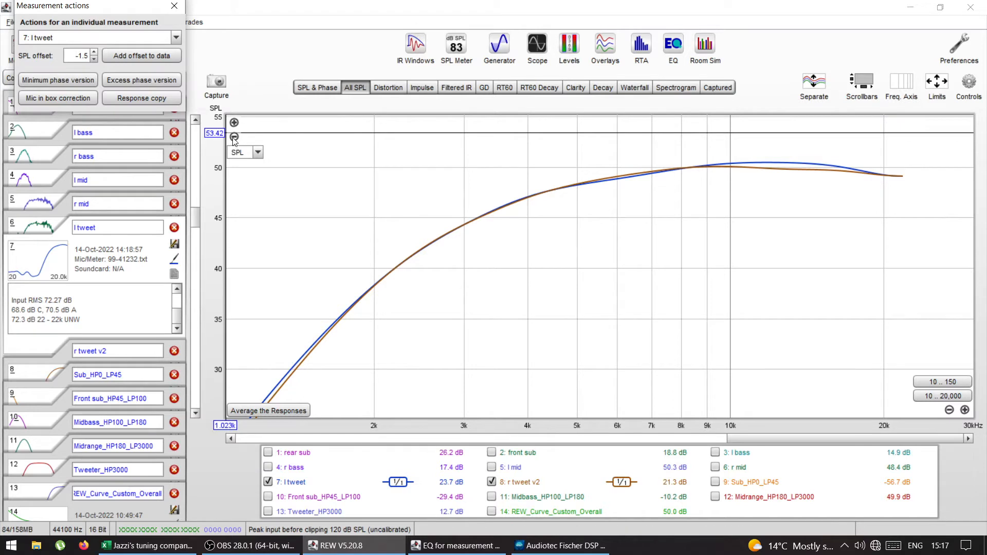
{"action": "left_click", "coordinate": [234, 137]}
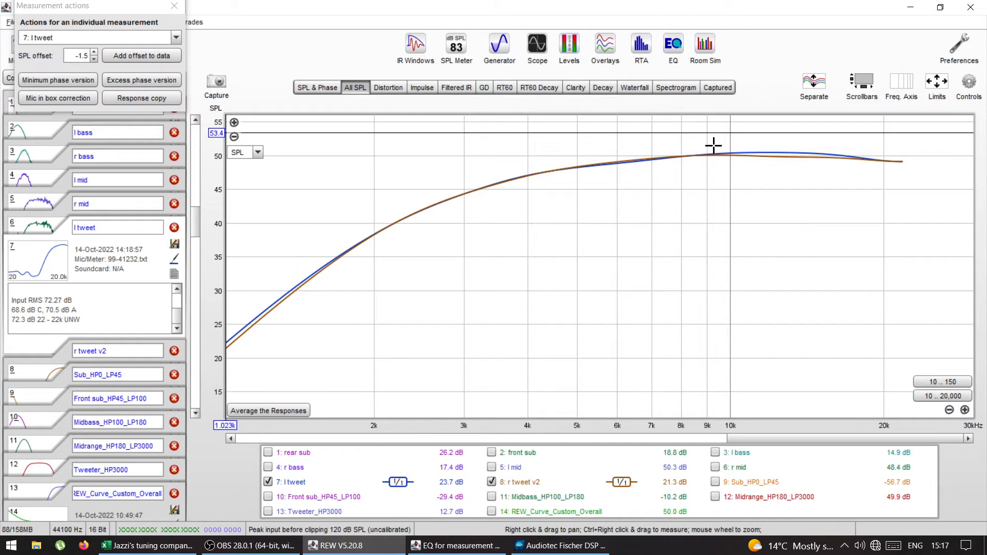
Step: Remove the smoothing from the l tweet and r tweet v2 traces
{"action": "mouse_move", "coordinate": [969, 85]}
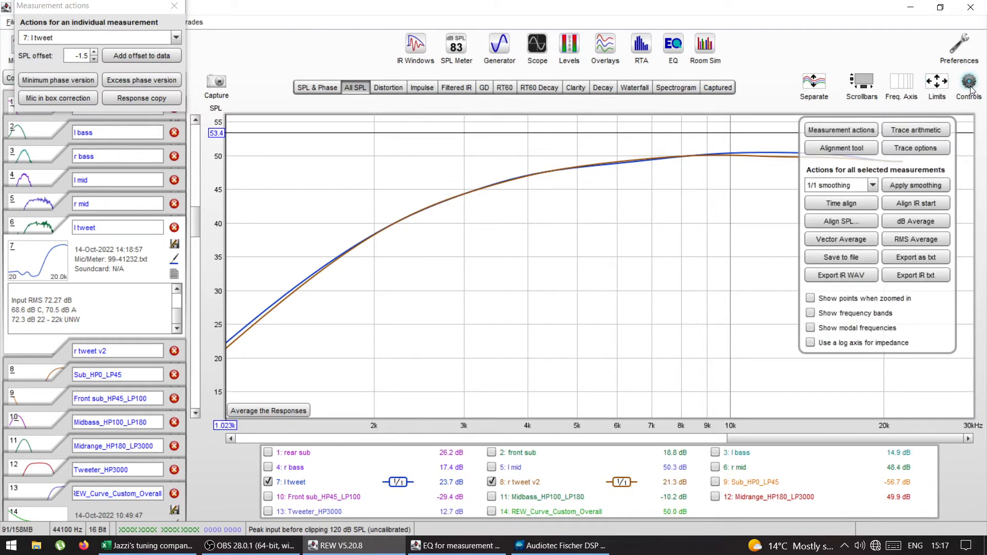
{"action": "left_click", "coordinate": [873, 186]}
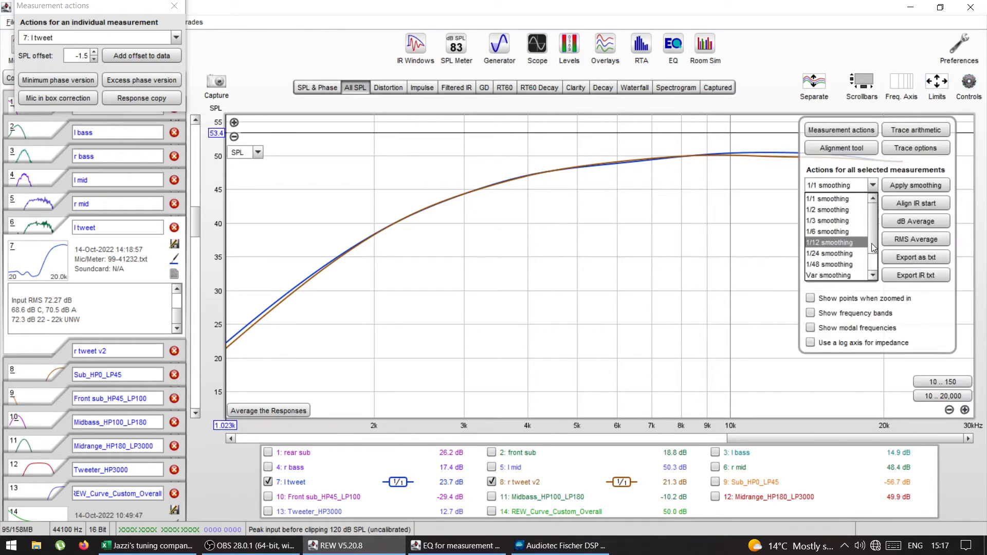
{"action": "left_click", "coordinate": [841, 276]}
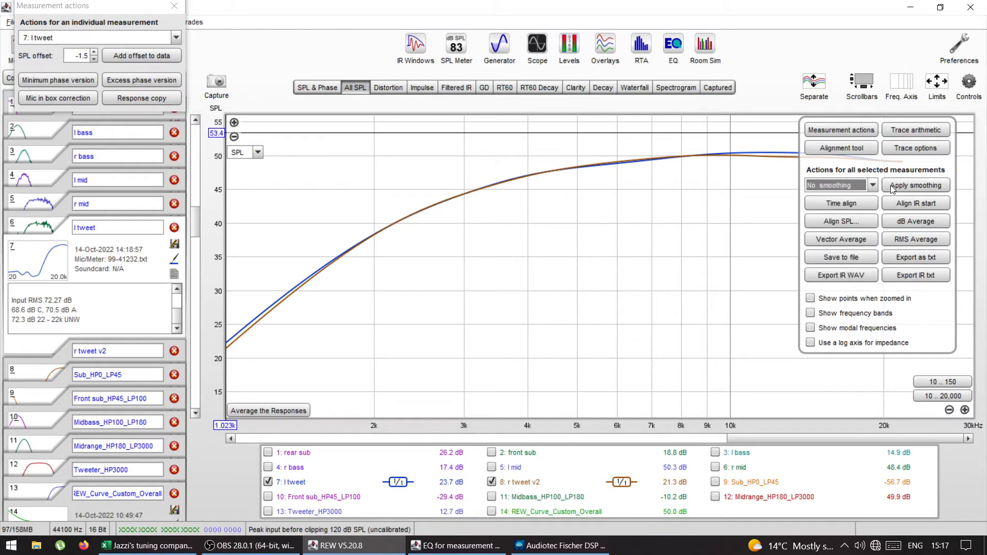
{"action": "left_click", "coordinate": [899, 186]}
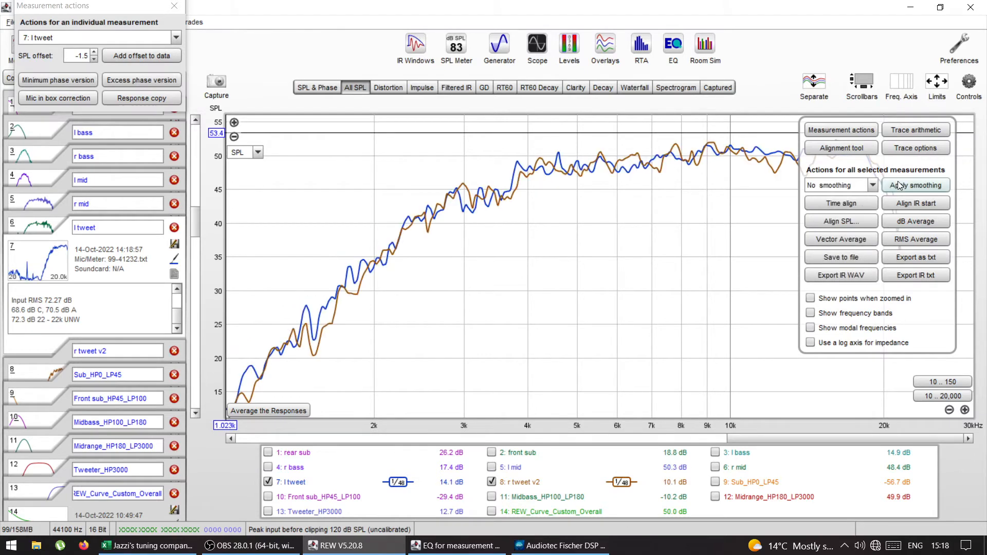
{"action": "left_click", "coordinate": [969, 87]}
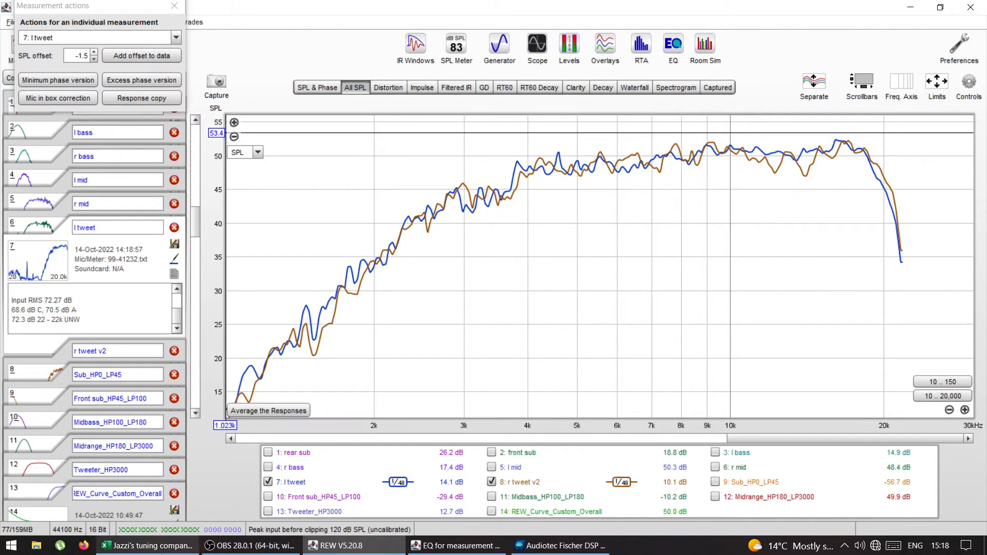
Step: Switch to the Audiotec Fischer DSP PC-Tool and set the Front L High output level to -1.50 dB
{"action": "left_click", "coordinate": [554, 546]}
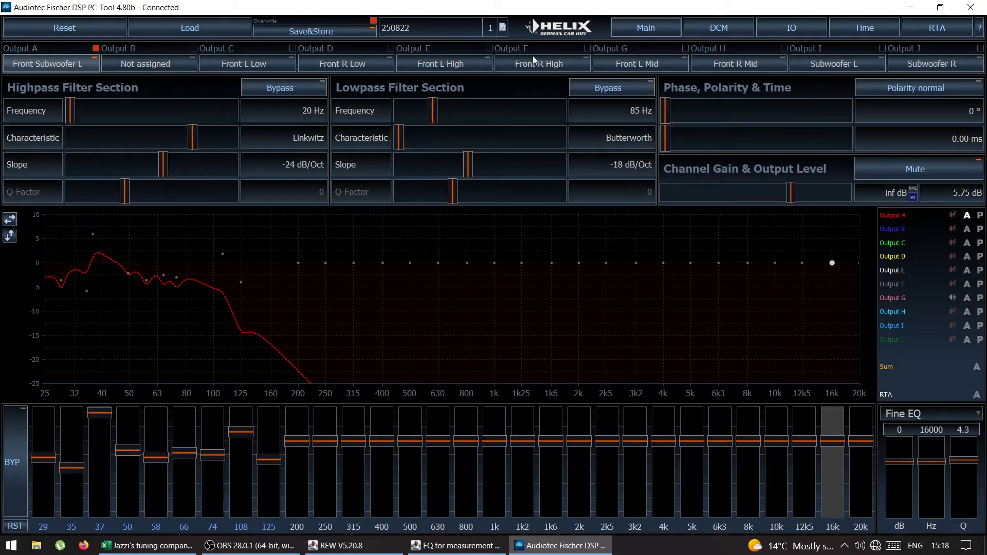
{"action": "left_click", "coordinate": [440, 63]}
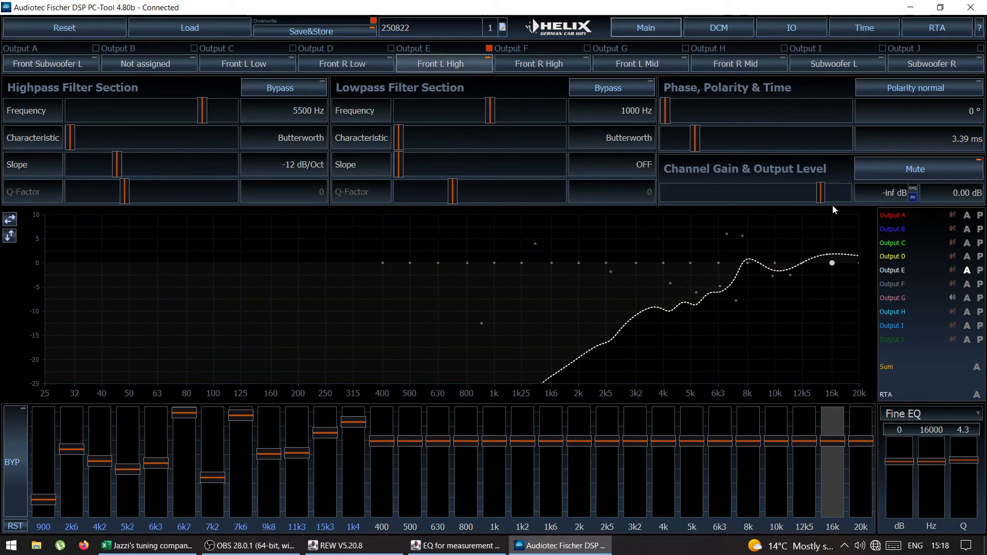
{"action": "scroll", "coordinate": [821, 193], "scroll_direction": "down", "scroll_amount": 5}
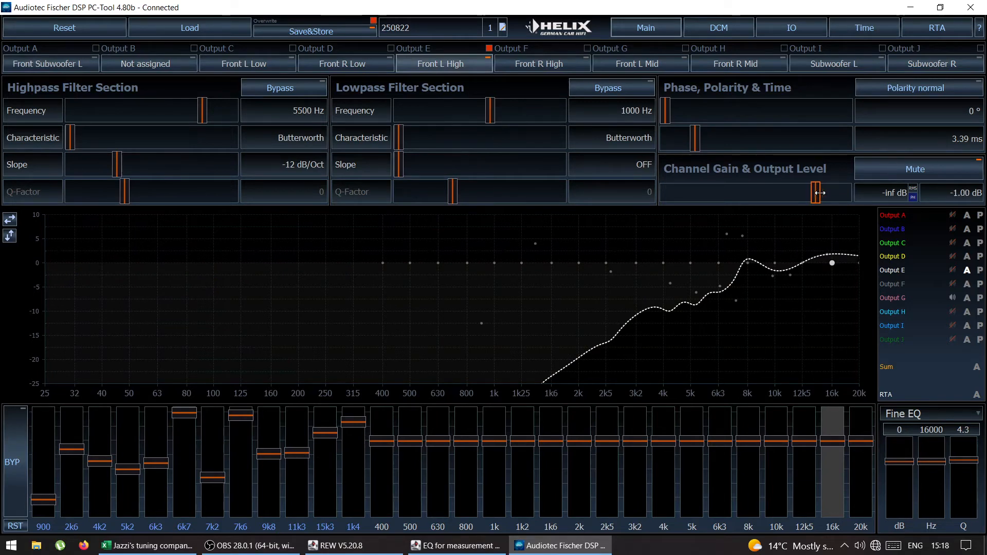
{"action": "scroll", "coordinate": [820, 193], "scroll_direction": "down", "scroll_amount": 1}
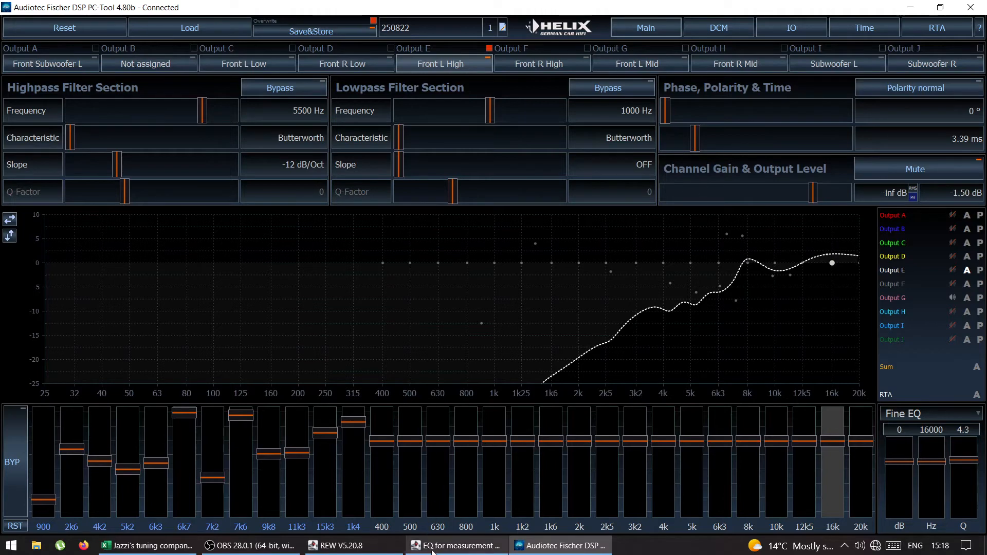
Step: Return to REW and close the EQ window for l tweet
{"action": "mouse_move", "coordinate": [432, 552]}
{"action": "left_click", "coordinate": [475, 530]}
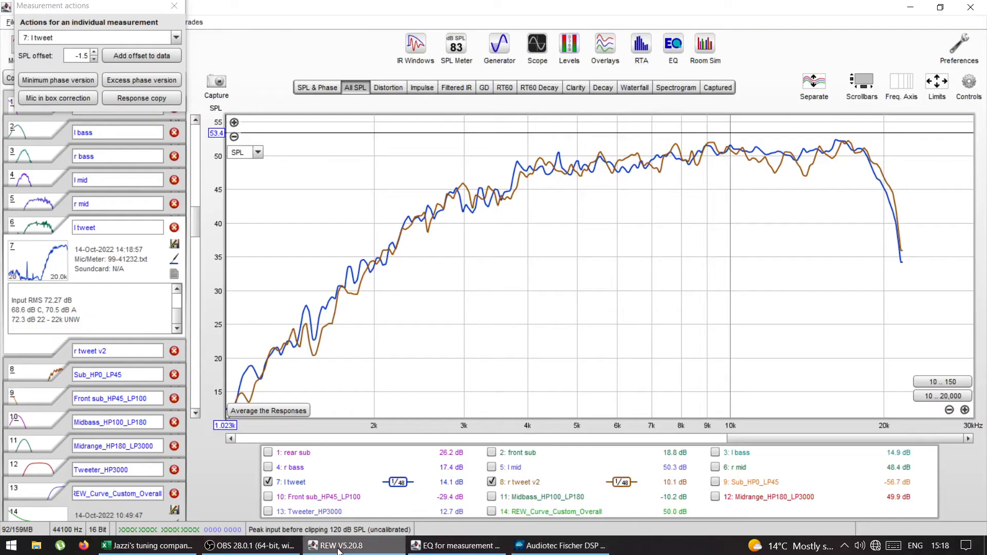
{"action": "left_click", "coordinate": [465, 546]}
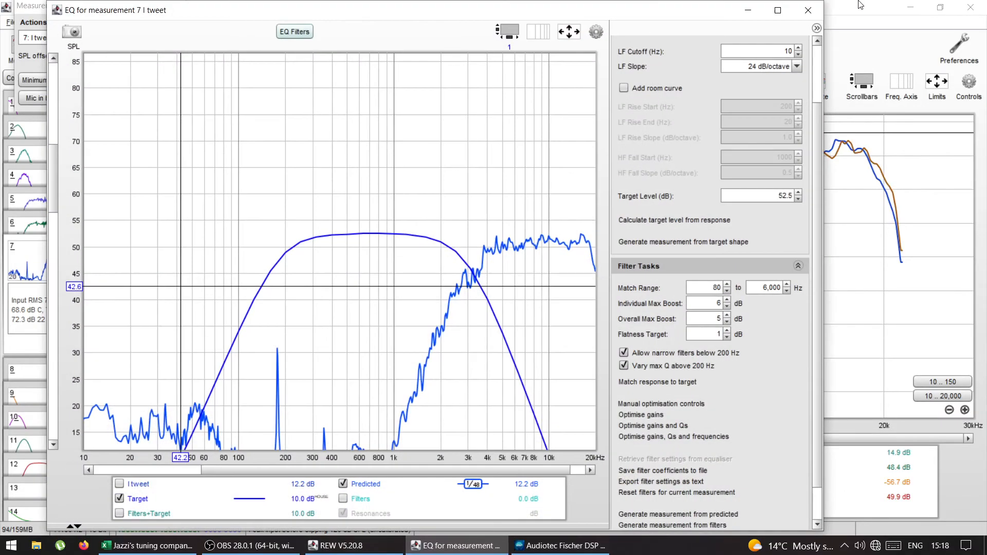
{"action": "left_click", "coordinate": [817, 10]}
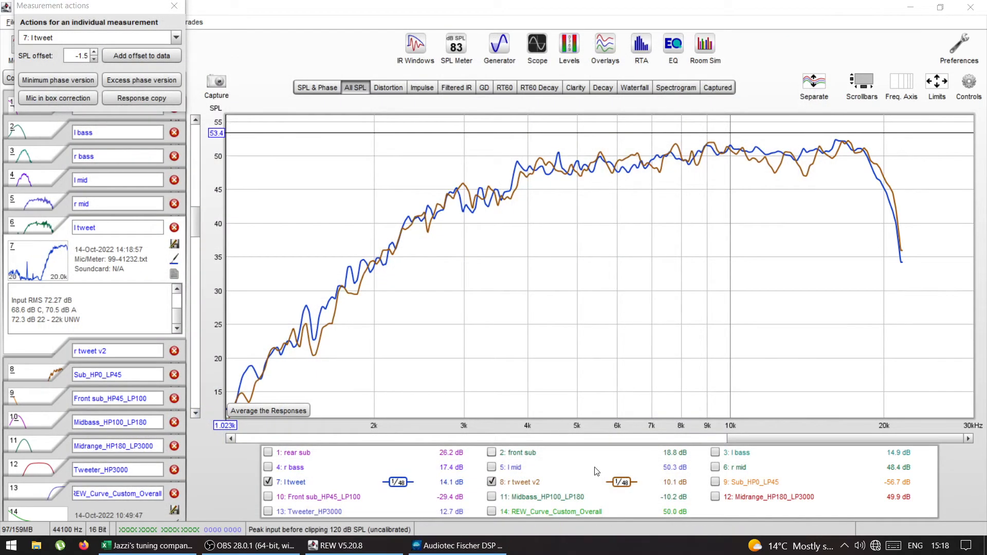
Step: Show l mid and r mid instead of the tweeter traces over 10 to 20,000 Hz and overlay the Midrange_HP180_LP3000 target
{"action": "left_click", "coordinate": [491, 483]}
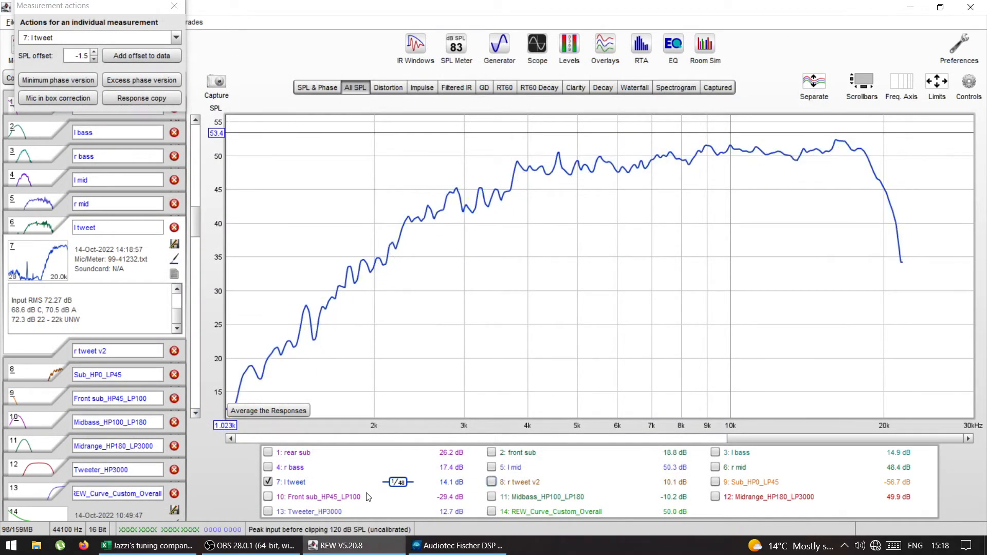
{"action": "left_click", "coordinate": [270, 482]}
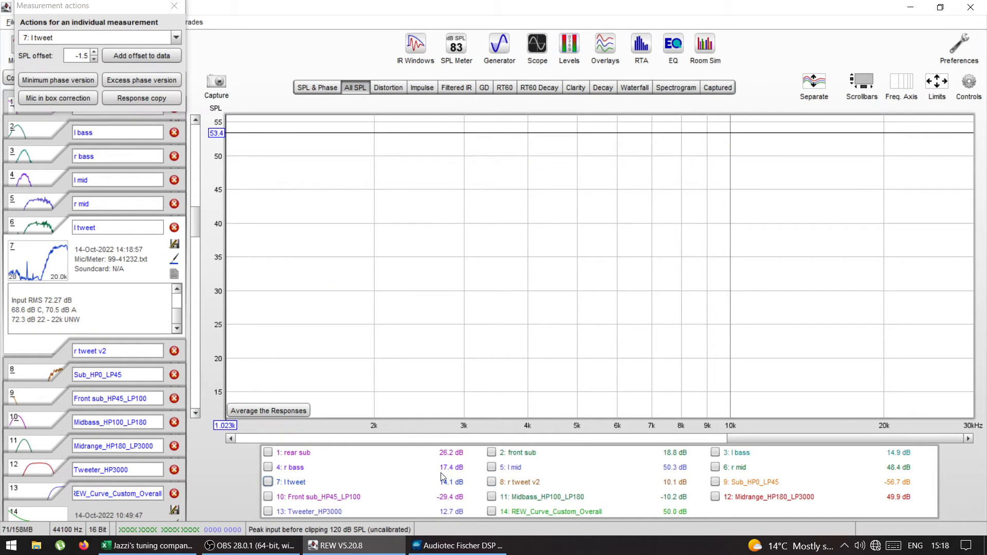
{"action": "left_click", "coordinate": [492, 468]}
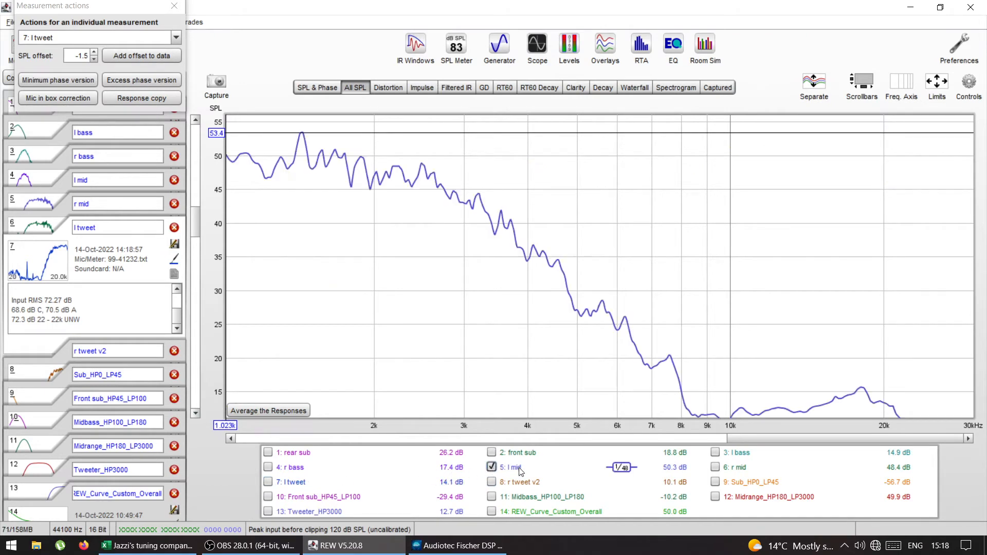
{"action": "left_click", "coordinate": [715, 468]}
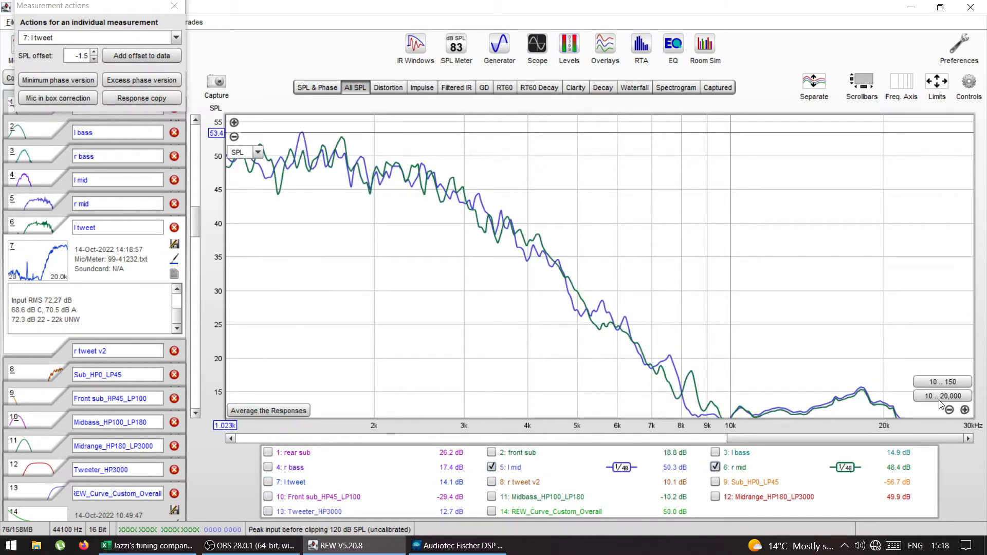
{"action": "left_click", "coordinate": [939, 398]}
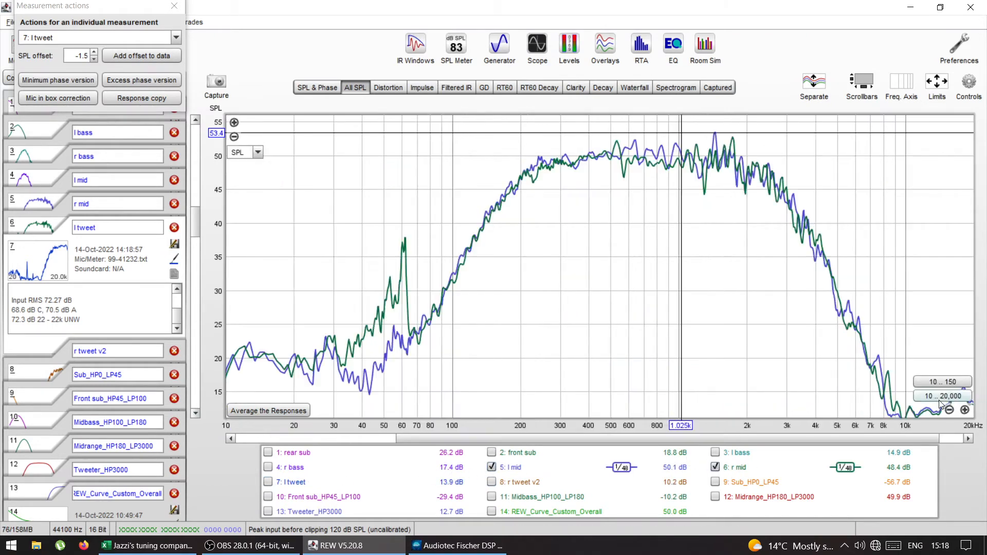
{"action": "left_click", "coordinate": [716, 497]}
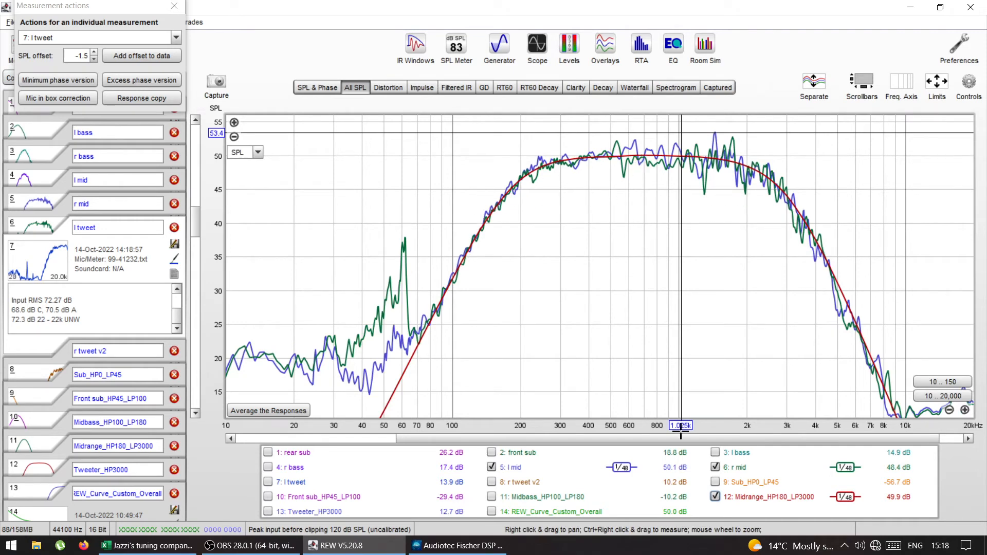
Step: Hide the Midrange_HP180_LP3000 target and apply 1/1 smoothing to l mid and r mid to compare their levels
{"action": "left_click", "coordinate": [715, 497]}
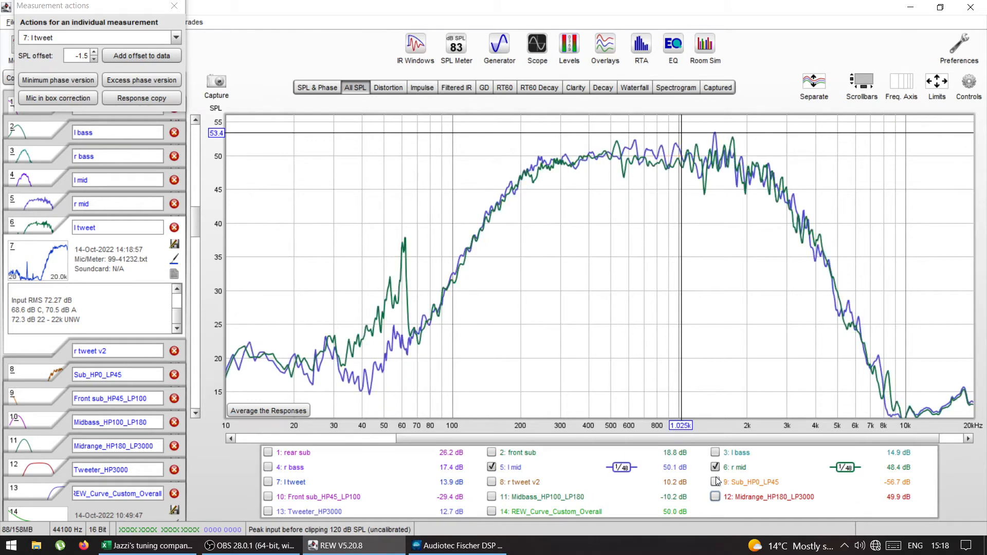
{"action": "mouse_move", "coordinate": [979, 85]}
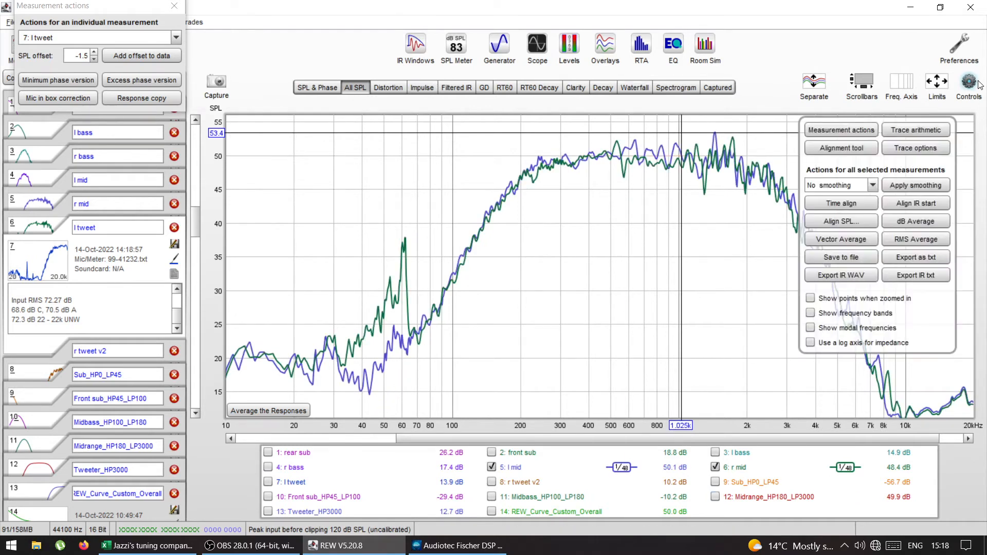
{"action": "left_click", "coordinate": [872, 185]}
{"action": "scroll", "coordinate": [873, 217], "scroll_direction": "up", "scroll_amount": 1}
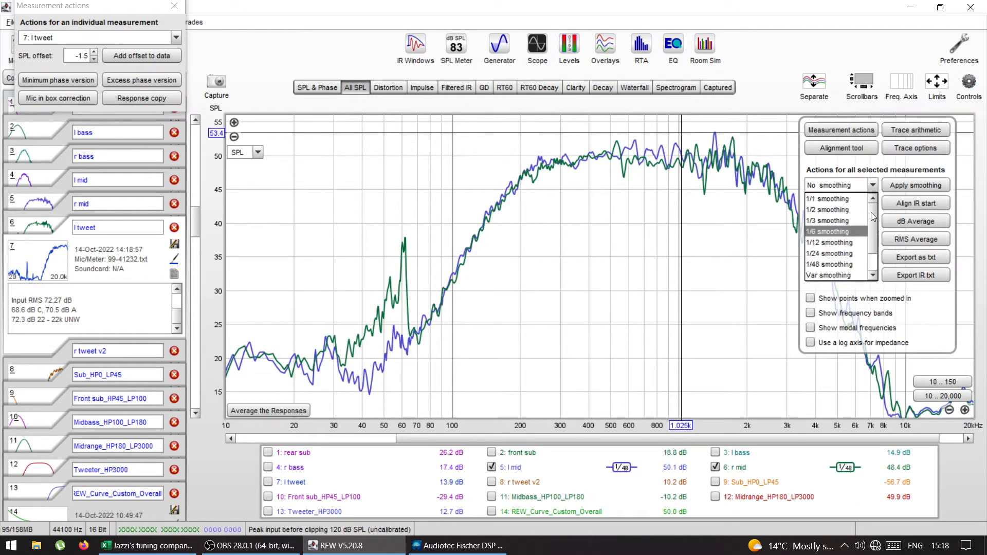
{"action": "left_click", "coordinate": [833, 199]}
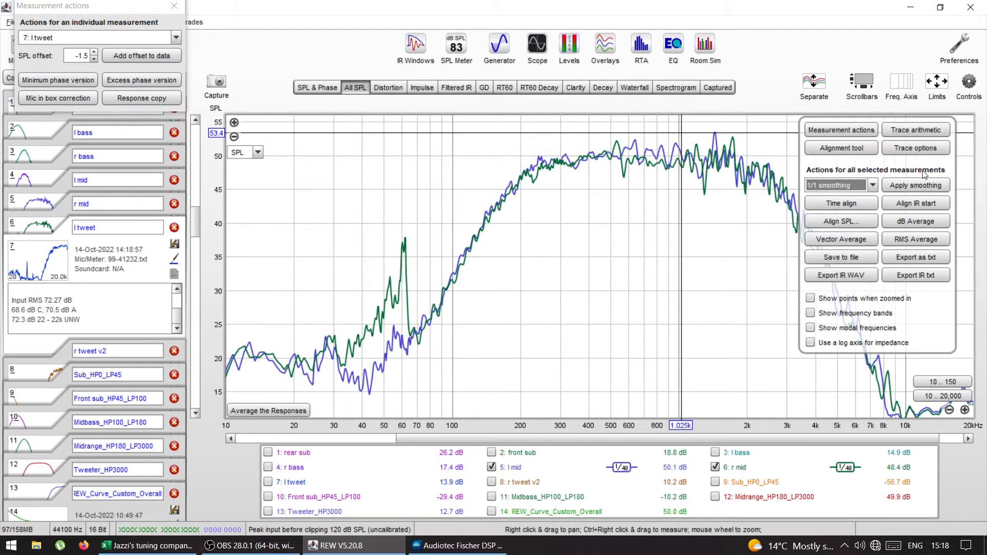
{"action": "left_click", "coordinate": [915, 187]}
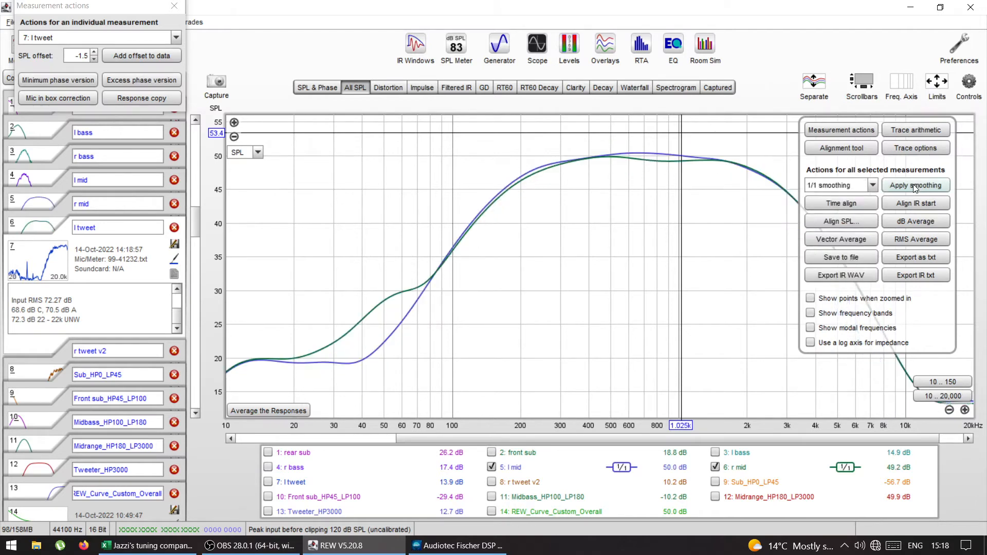
{"action": "left_click", "coordinate": [969, 84]}
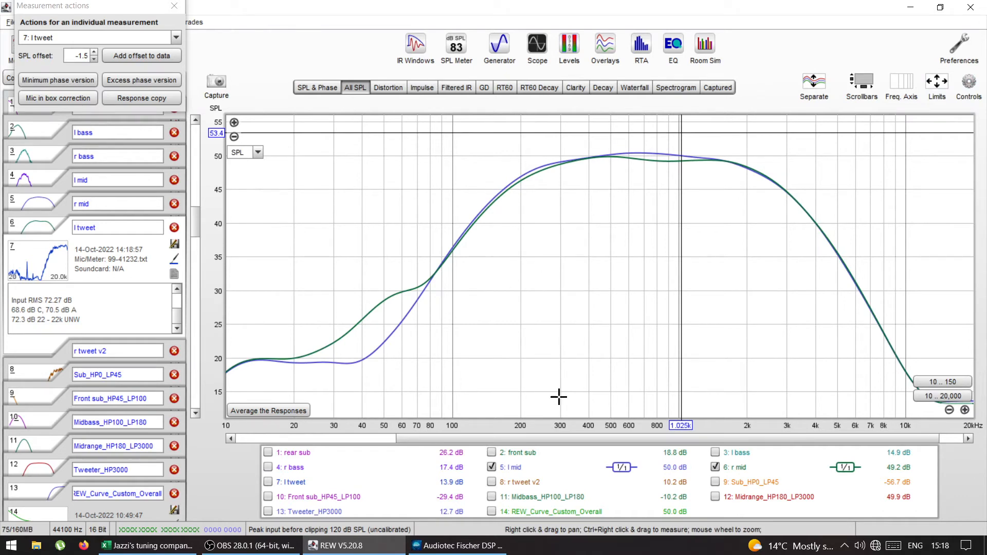
{"action": "left_click_drag", "start_coordinate": [560, 437], "coordinate": [592, 446]}
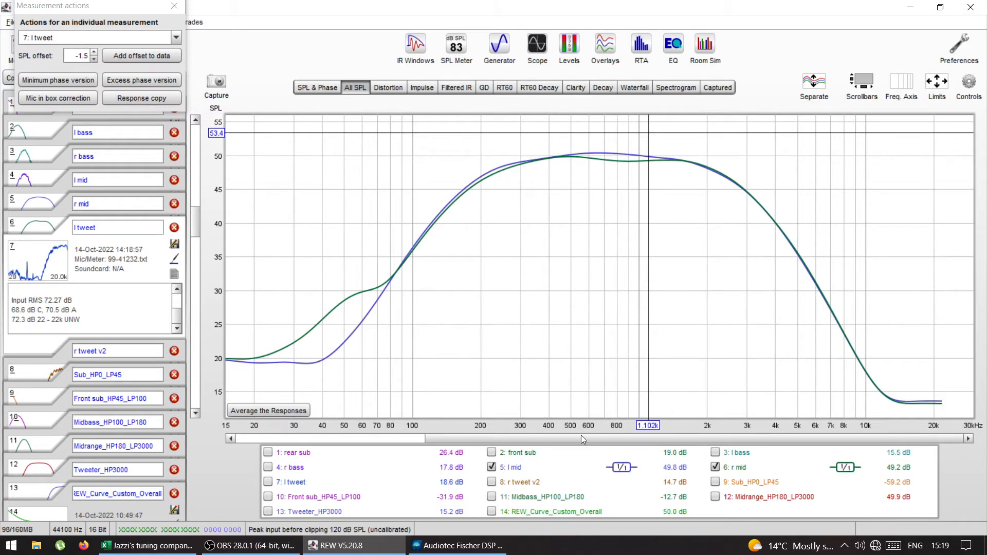
Step: Show l bass, r bass and the Midbass_HP100_LP180 target instead of the midrange traces, and close the measurement actions window
{"action": "left_click", "coordinate": [492, 468]}
{"action": "left_click", "coordinate": [715, 467]}
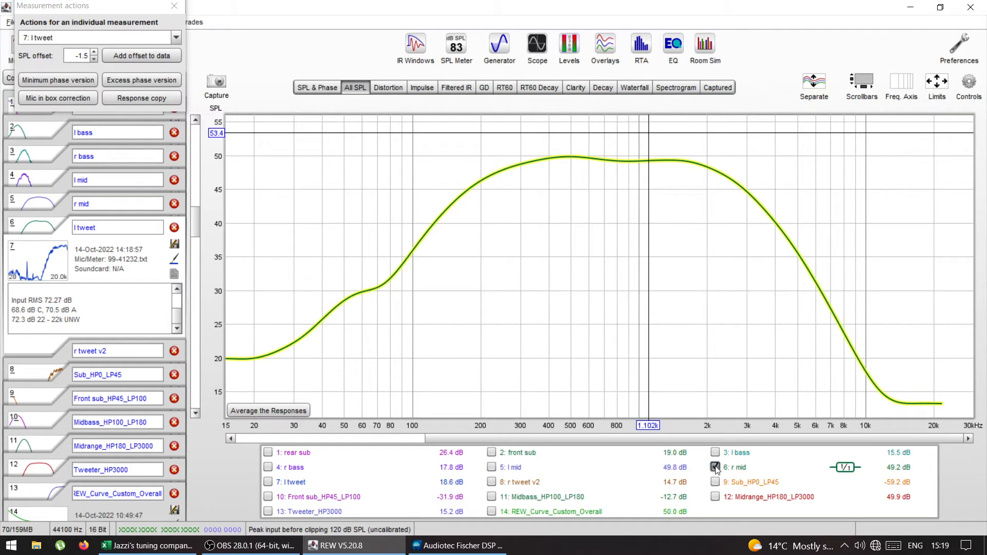
{"action": "left_click", "coordinate": [715, 452]}
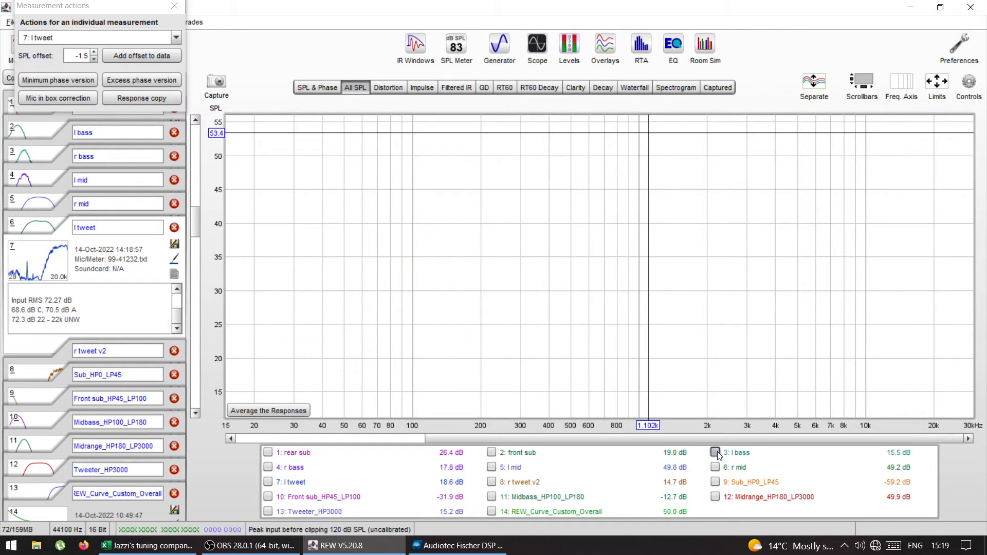
{"action": "left_click", "coordinate": [268, 467]}
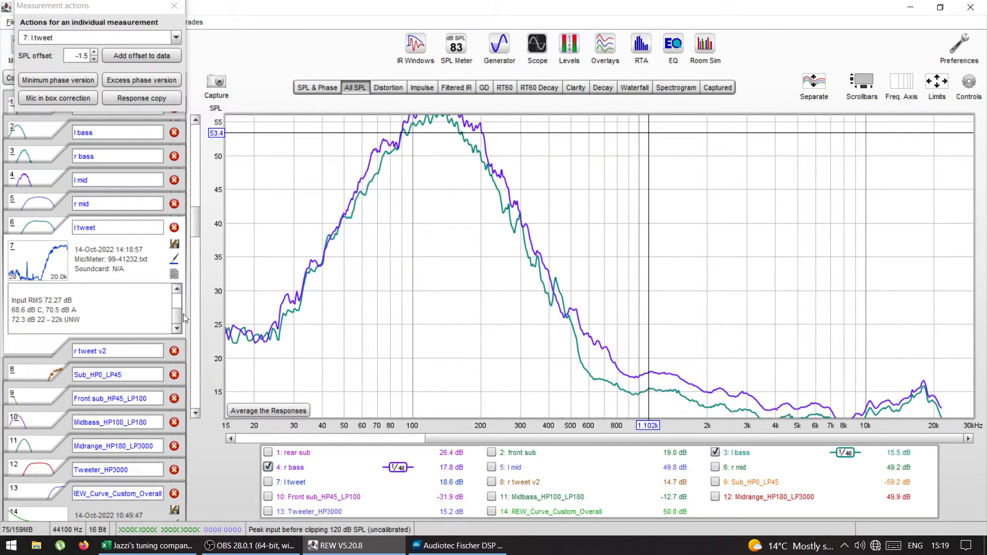
{"action": "left_click_drag", "start_coordinate": [194, 228], "coordinate": [197, 218]}
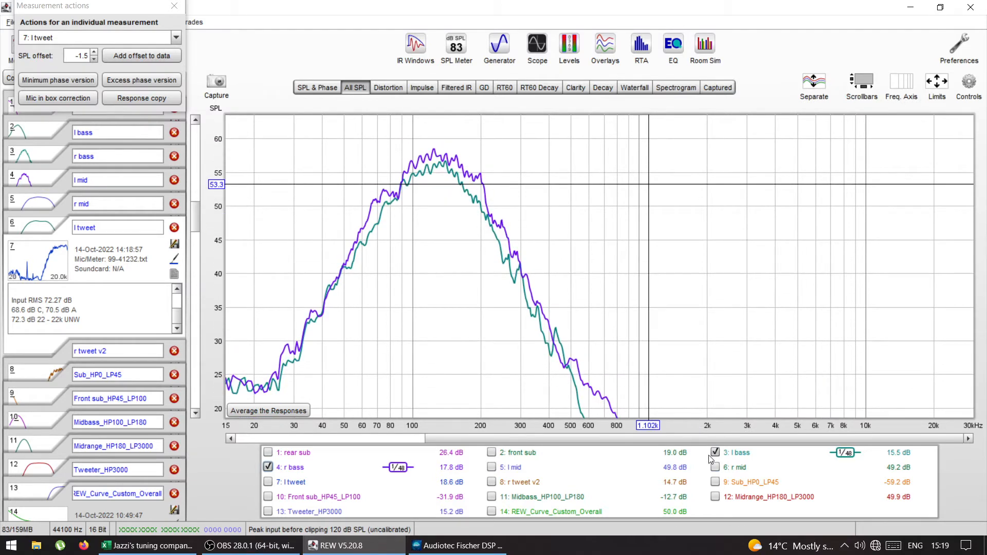
{"action": "left_click", "coordinate": [492, 497]}
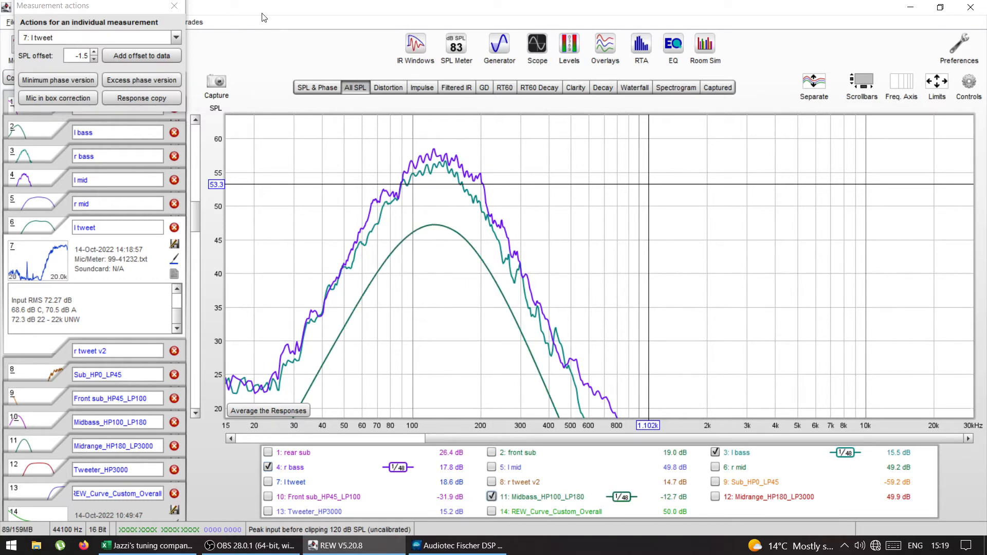
{"action": "left_click", "coordinate": [174, 7]}
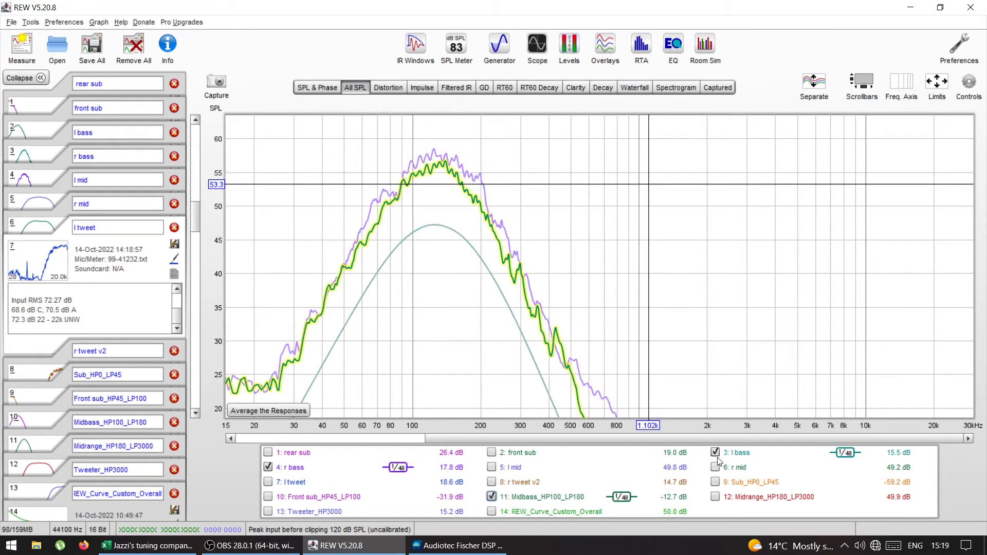
Step: Hide r bass and apply 1/6 smoothing to l bass and the Midbass_HP100_LP180 target
{"action": "left_click", "coordinate": [268, 467]}
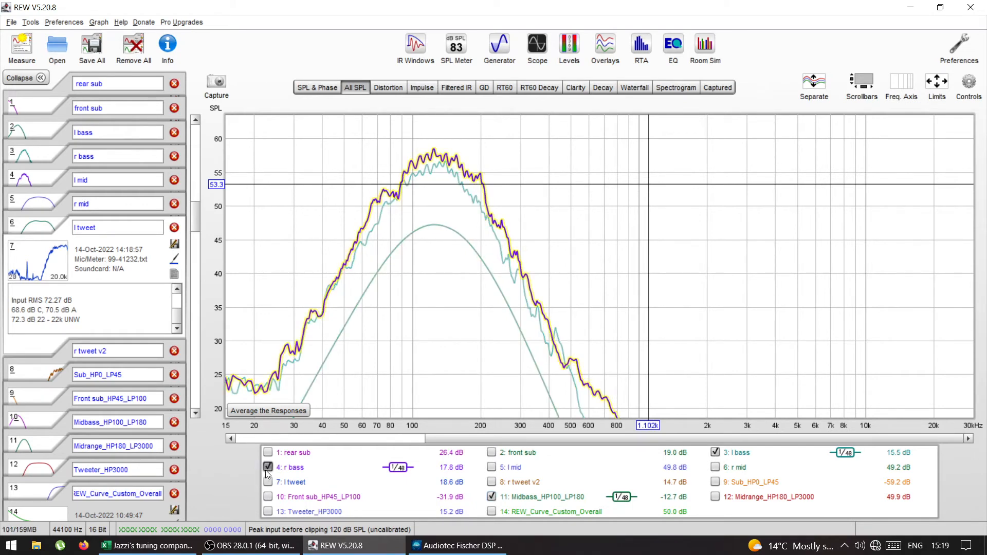
{"action": "left_click", "coordinate": [973, 83]}
{"action": "left_click", "coordinate": [873, 186]}
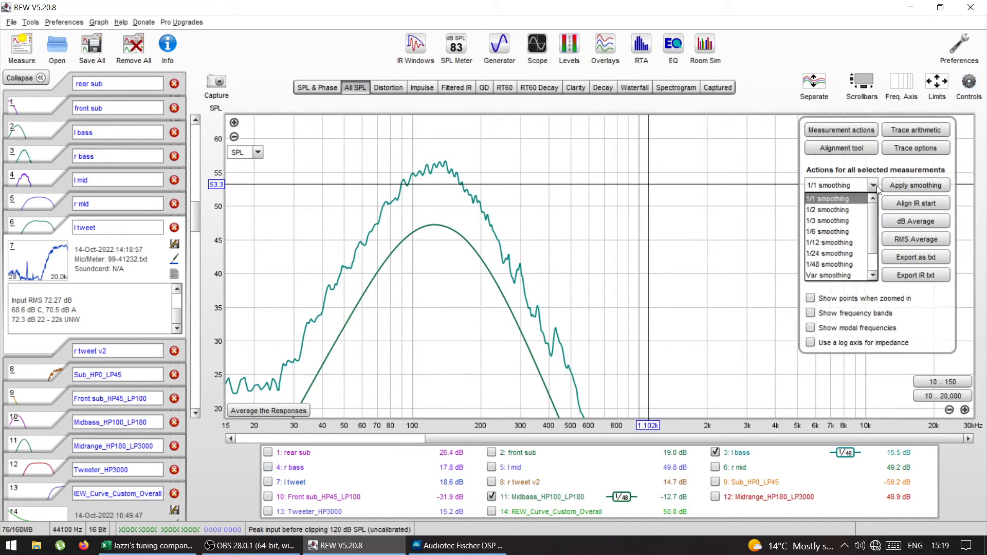
{"action": "left_click", "coordinate": [846, 231]}
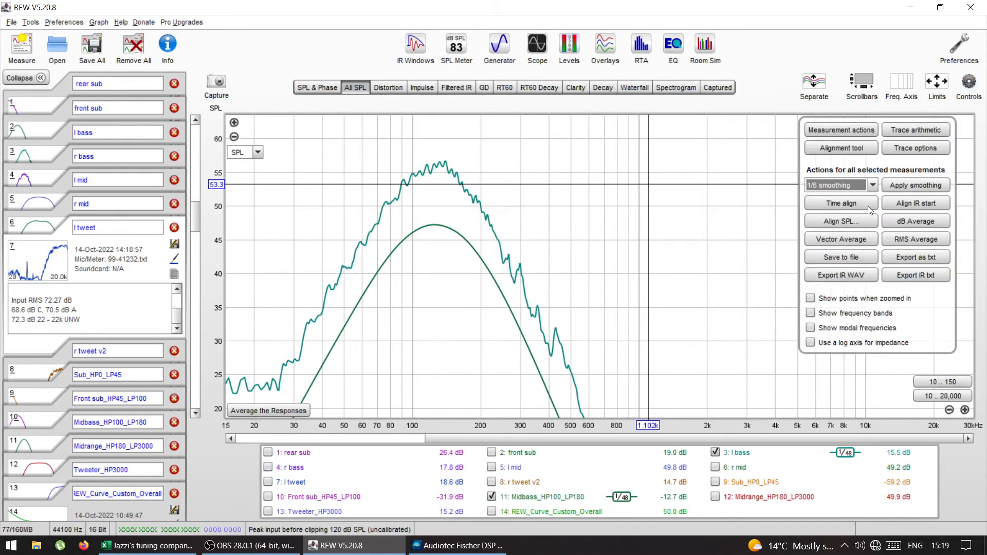
{"action": "left_click", "coordinate": [889, 186]}
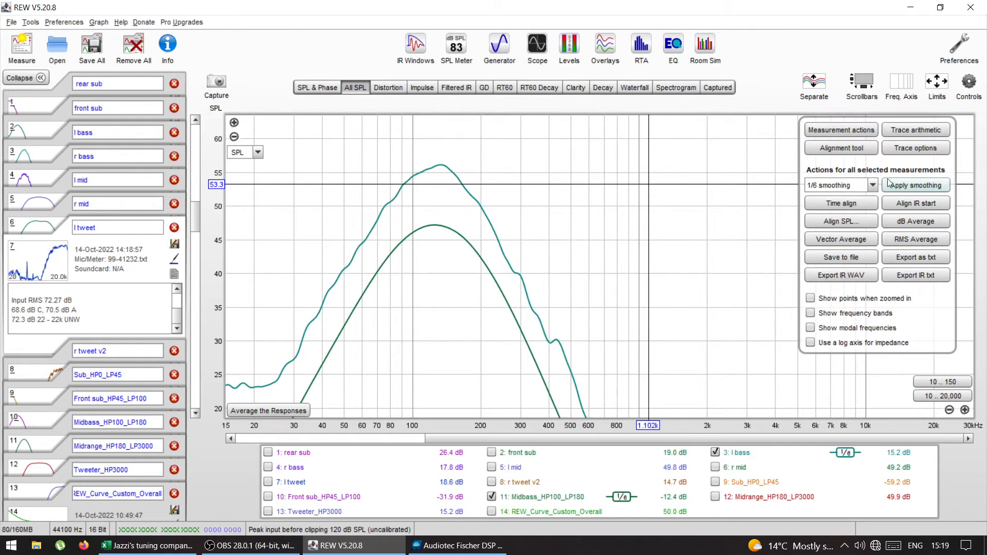
Step: Set an SPL offset of -8.0 dB for l bass to match it to the midbass target
{"action": "left_click", "coordinate": [965, 410]}
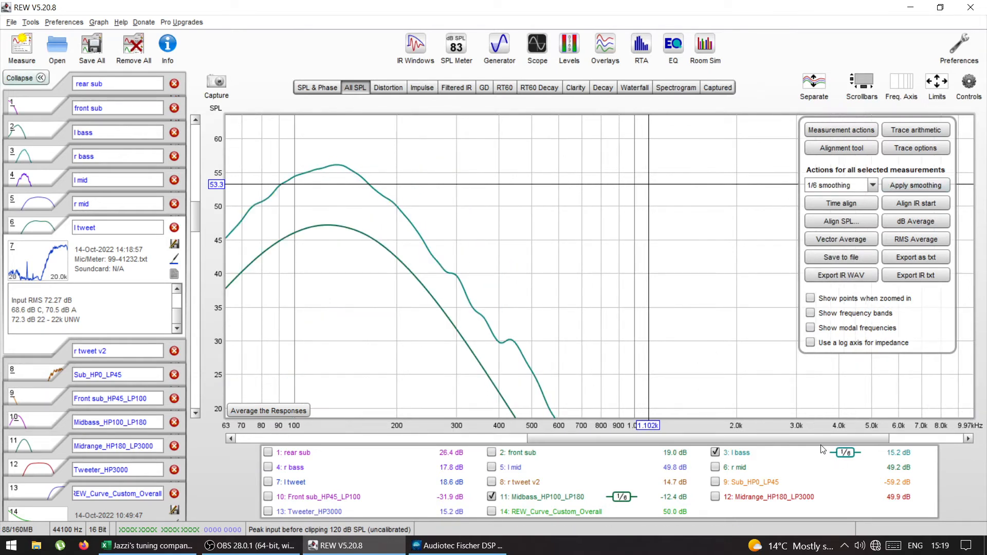
{"action": "left_click_drag", "start_coordinate": [817, 440], "coordinate": [700, 444]}
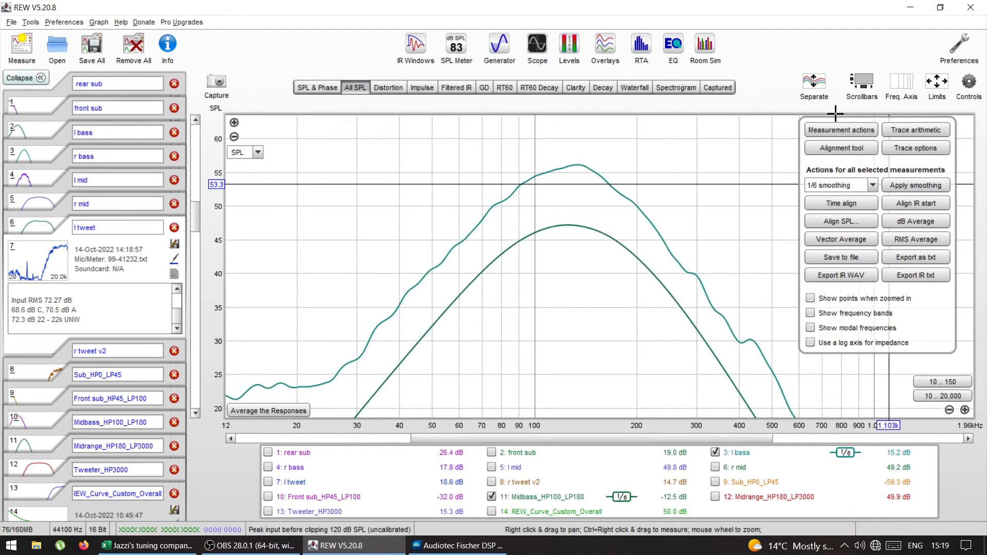
{"action": "left_click", "coordinate": [836, 131]}
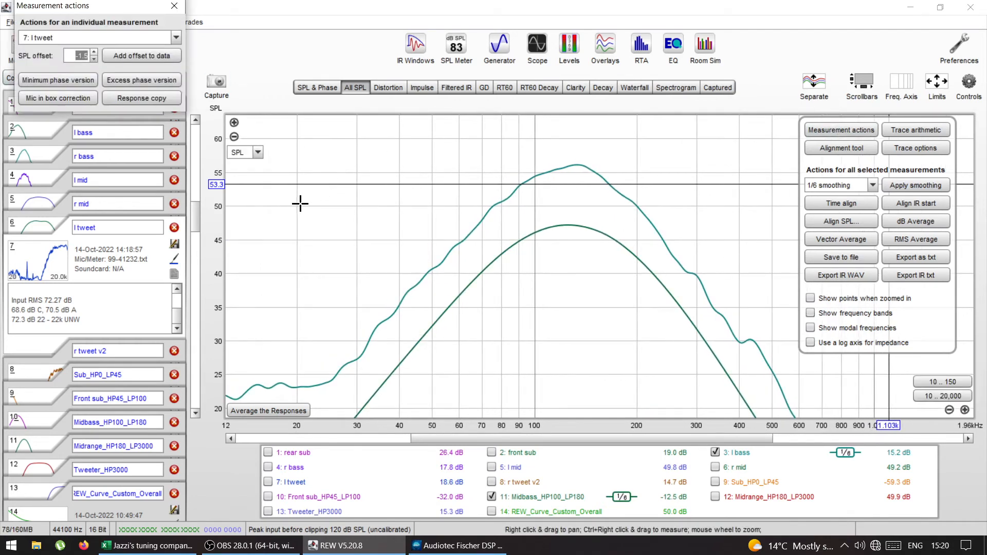
{"action": "left_click", "coordinate": [66, 40]}
{"action": "left_click", "coordinate": [53, 76]}
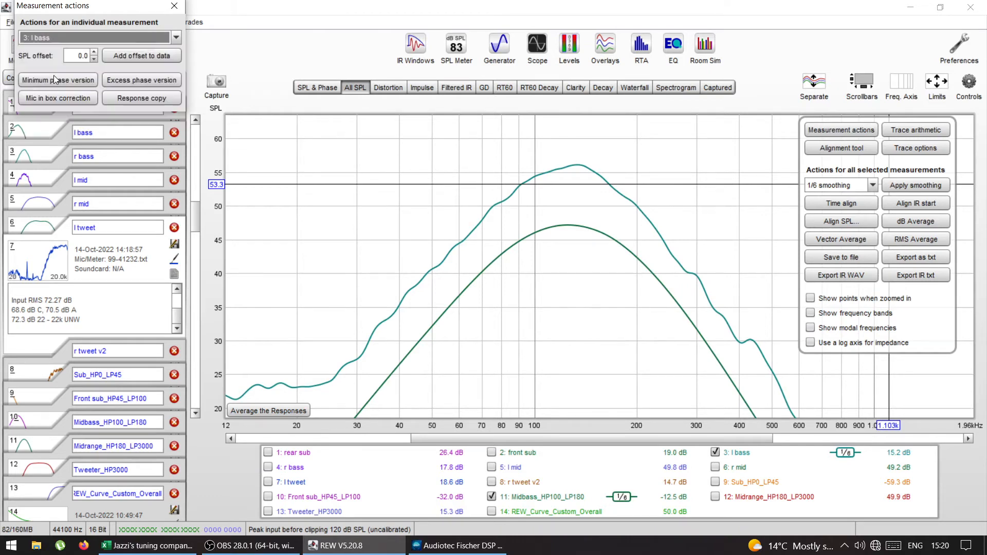
{"action": "double_click", "coordinate": [82, 56]}
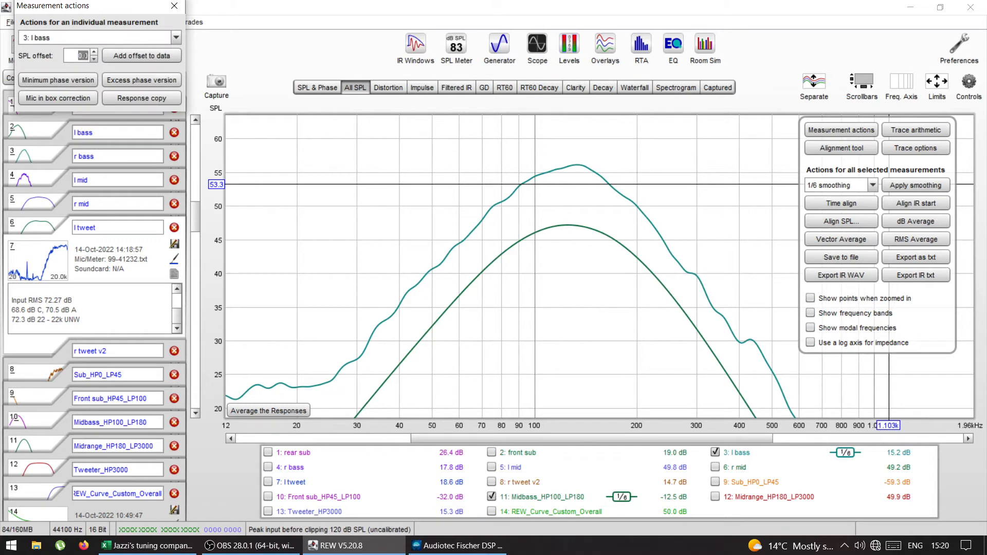
{"action": "type", "text": "3"}
{"action": "type", "text": "8"}
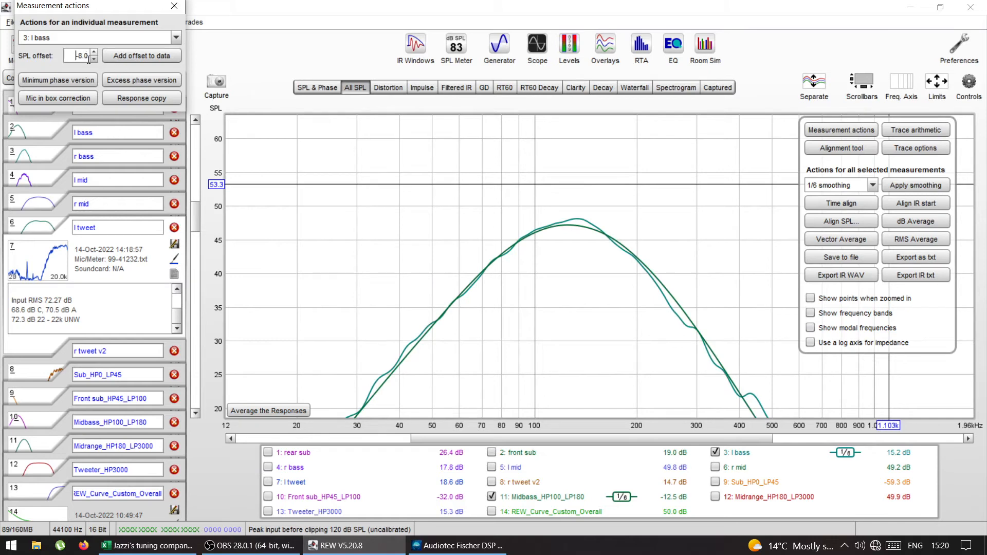
{"action": "left_click", "coordinate": [91, 60]}
{"action": "left_click", "coordinate": [91, 60]}
{"action": "left_click", "coordinate": [91, 60]}
{"action": "left_click", "coordinate": [91, 60]}
{"action": "left_click", "coordinate": [94, 53]}
{"action": "left_click", "coordinate": [94, 53]}
{"action": "left_click", "coordinate": [93, 53]}
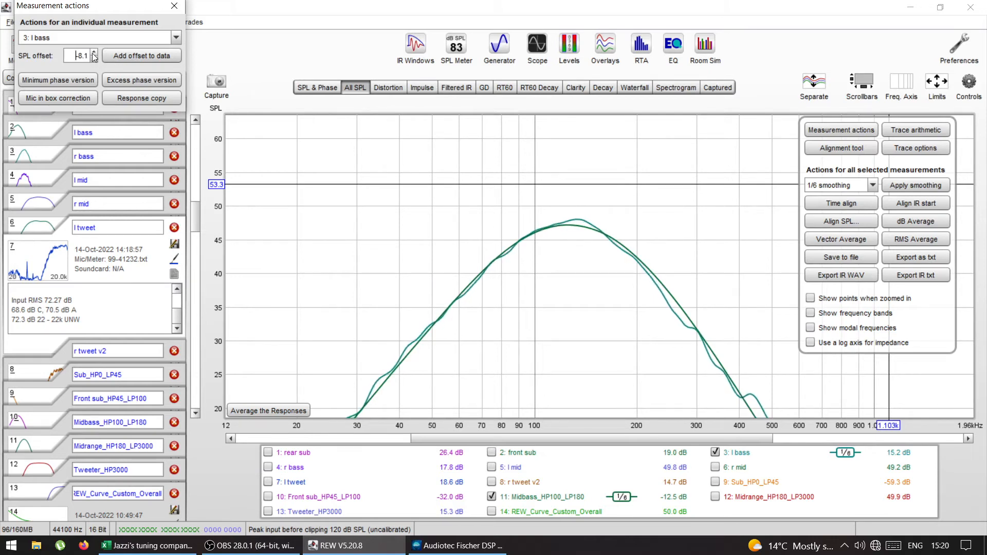
{"action": "left_click", "coordinate": [94, 54]}
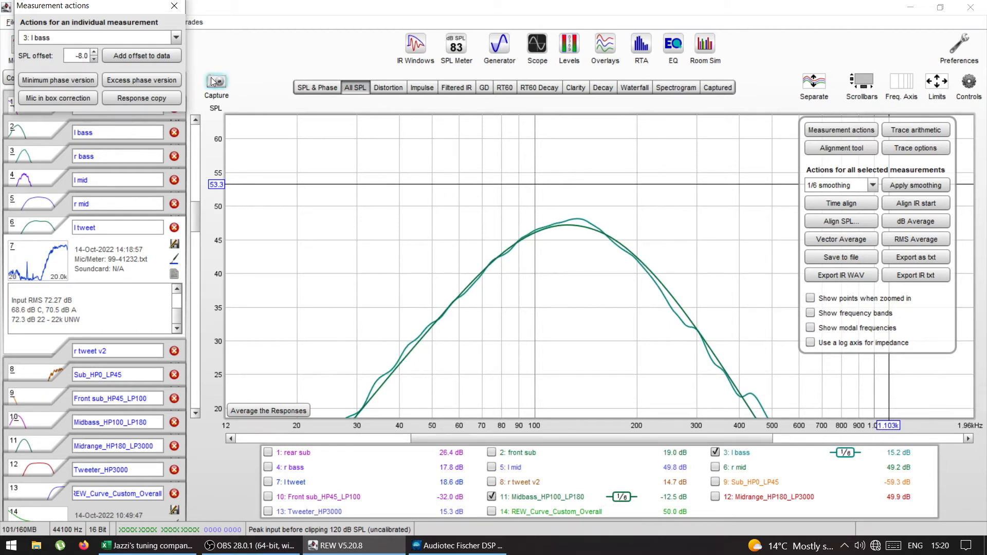
Step: Switch to the Audiotec Fischer DSP PC-Tool and set the Front L Low output level to -8.00 dB
{"action": "left_click", "coordinate": [455, 545]}
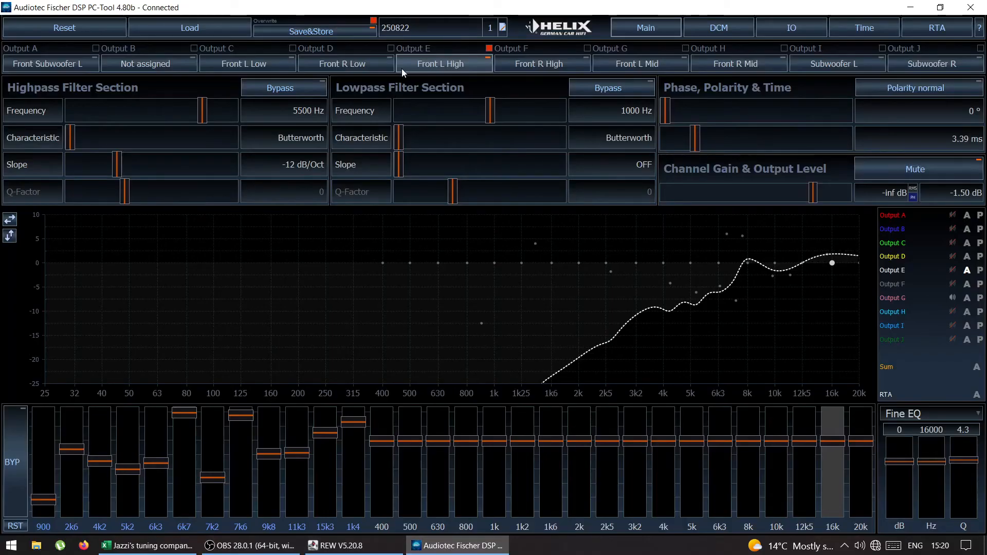
{"action": "left_click", "coordinate": [263, 66]}
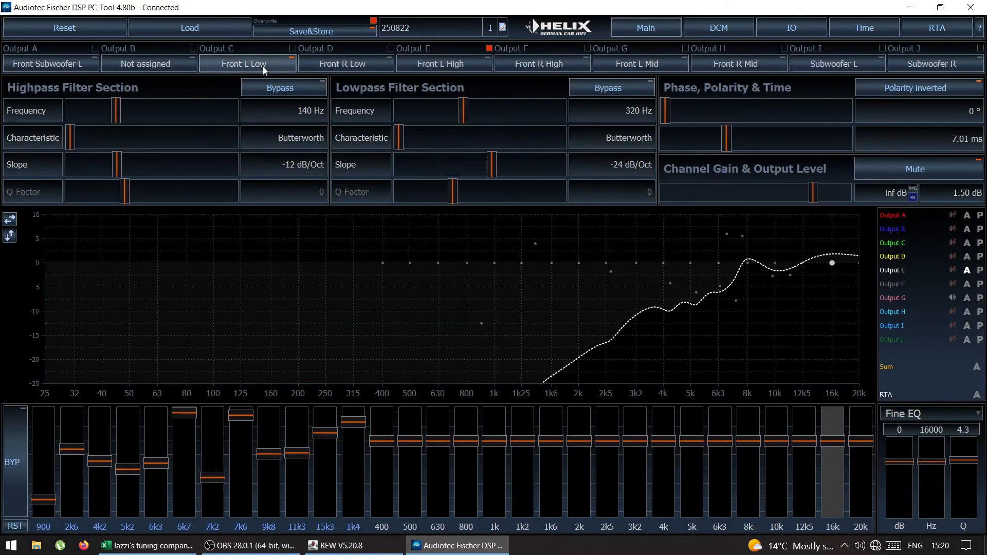
{"action": "left_click_drag", "start_coordinate": [820, 195], "coordinate": [777, 192]}
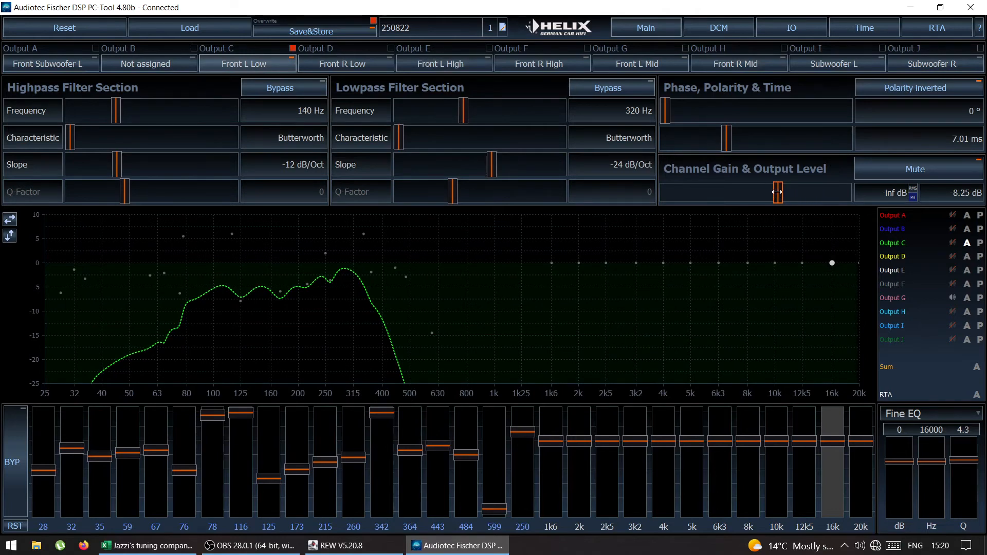
{"action": "scroll", "coordinate": [777, 192], "scroll_direction": "down", "scroll_amount": 2}
{"action": "scroll", "coordinate": [777, 192], "scroll_direction": "up", "scroll_amount": 4}
{"action": "scroll", "coordinate": [776, 192], "scroll_direction": "down", "scroll_amount": 1}
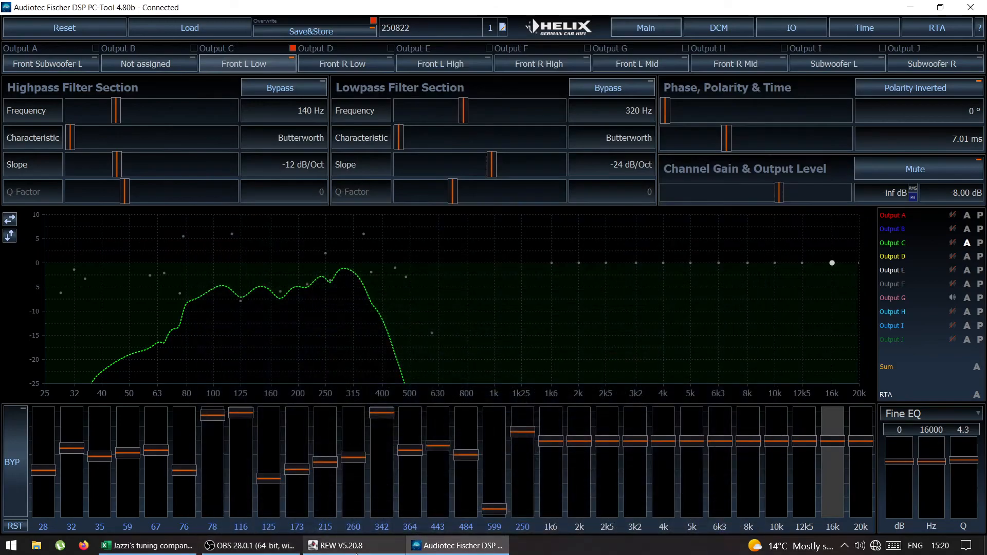
Step: Return to REW, replace the Midbass_HP100_LP180 target with r bass, and apply 1/1 smoothing to both bass traces
{"action": "left_click", "coordinate": [375, 548]}
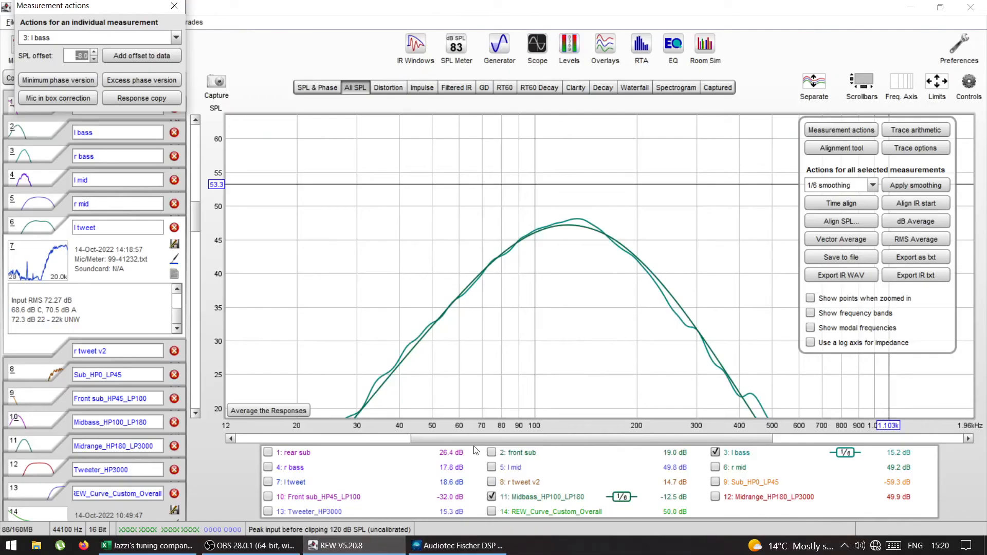
{"action": "left_click", "coordinate": [492, 496]}
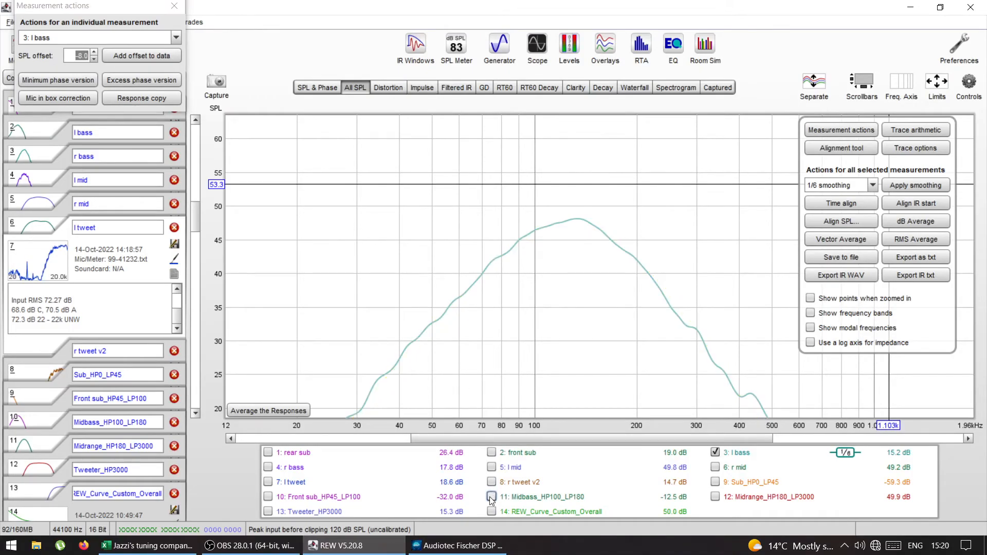
{"action": "left_click", "coordinate": [268, 467]}
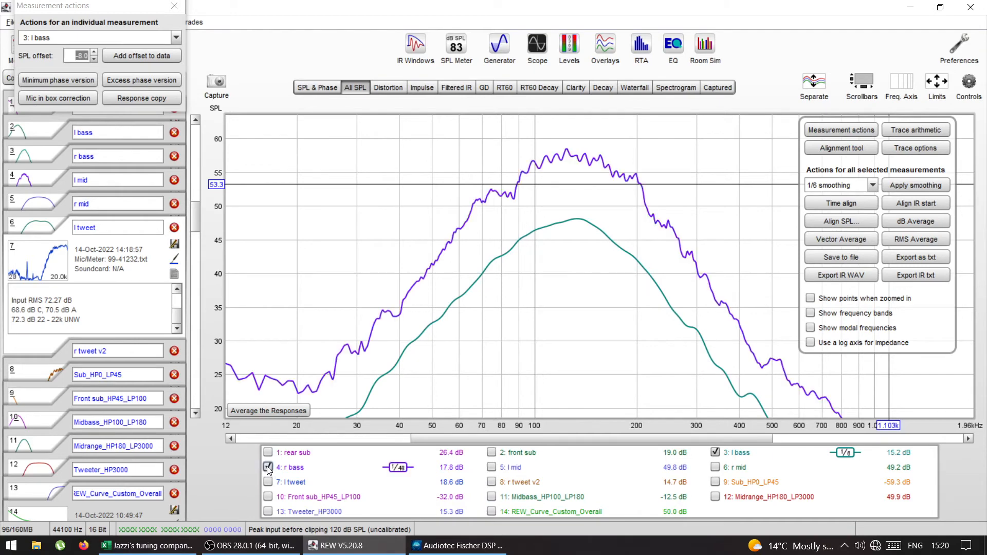
{"action": "left_click", "coordinate": [873, 185]}
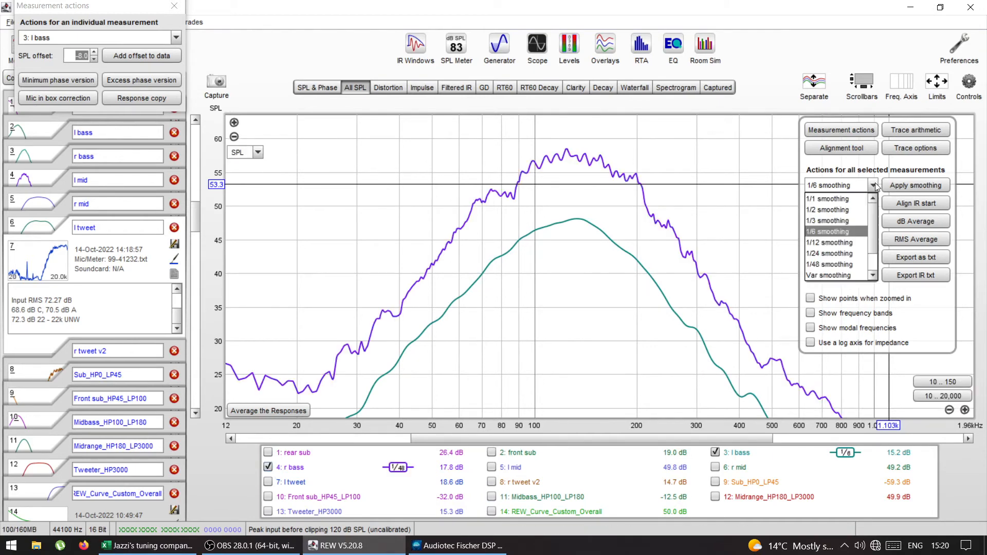
{"action": "left_click", "coordinate": [853, 200]}
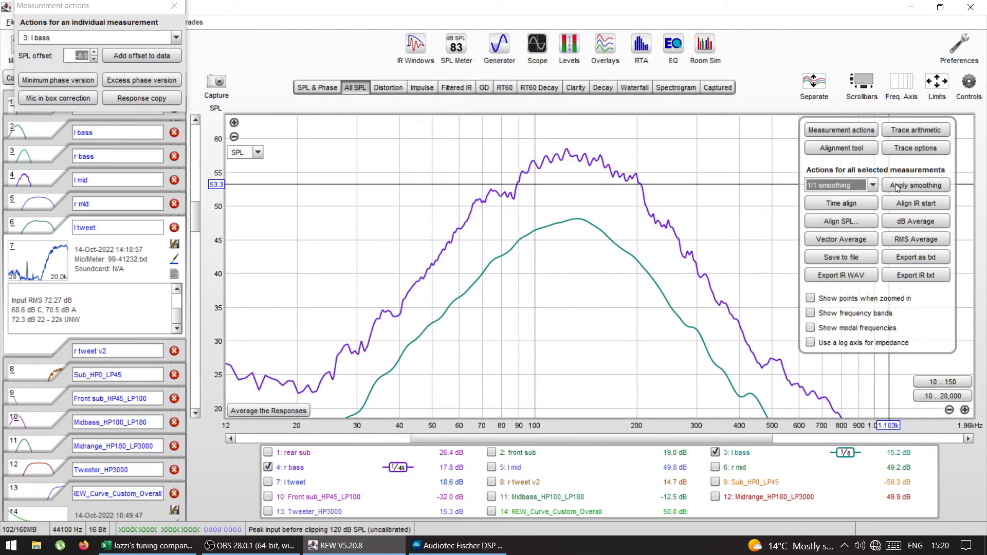
{"action": "left_click", "coordinate": [896, 186]}
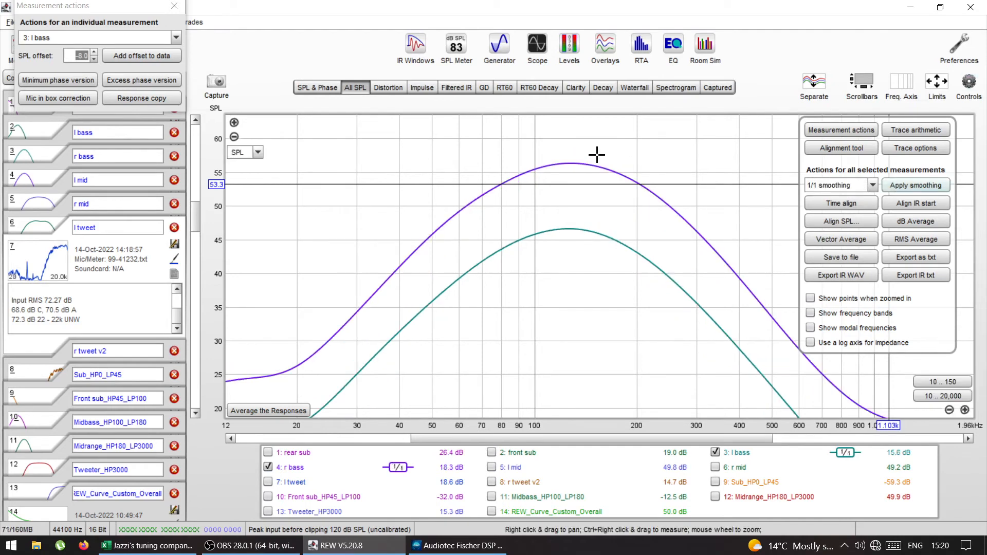
Step: Set an SPL offset of -9.9 dB for r bass to match its level to l bass
{"action": "left_click", "coordinate": [167, 38]}
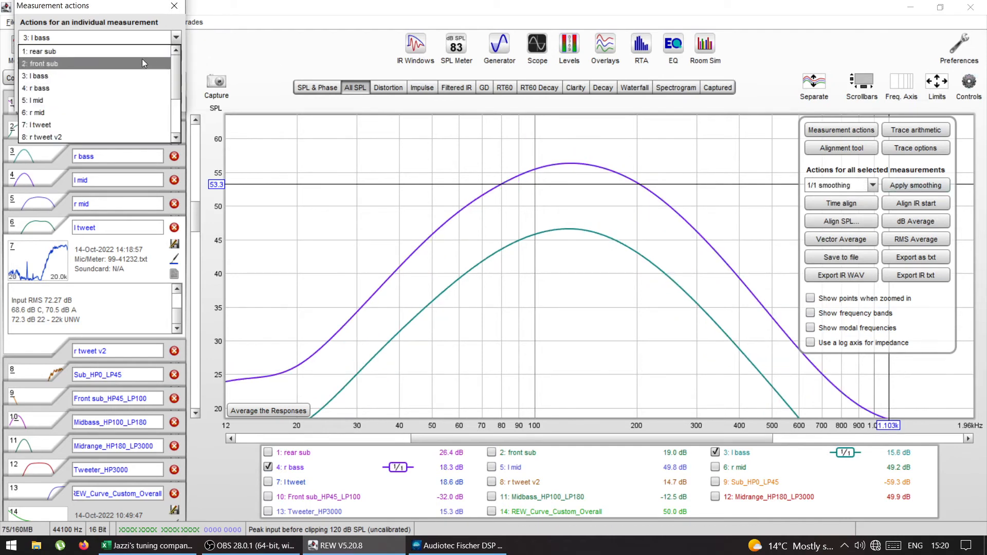
{"action": "left_click", "coordinate": [97, 88]}
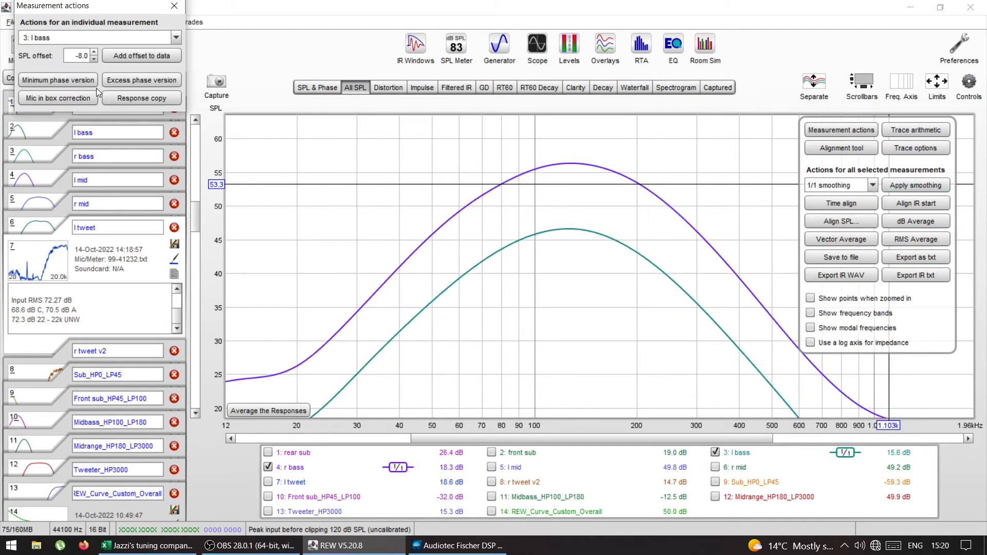
{"action": "left_click", "coordinate": [81, 57]}
{"action": "key", "text": "Return"}
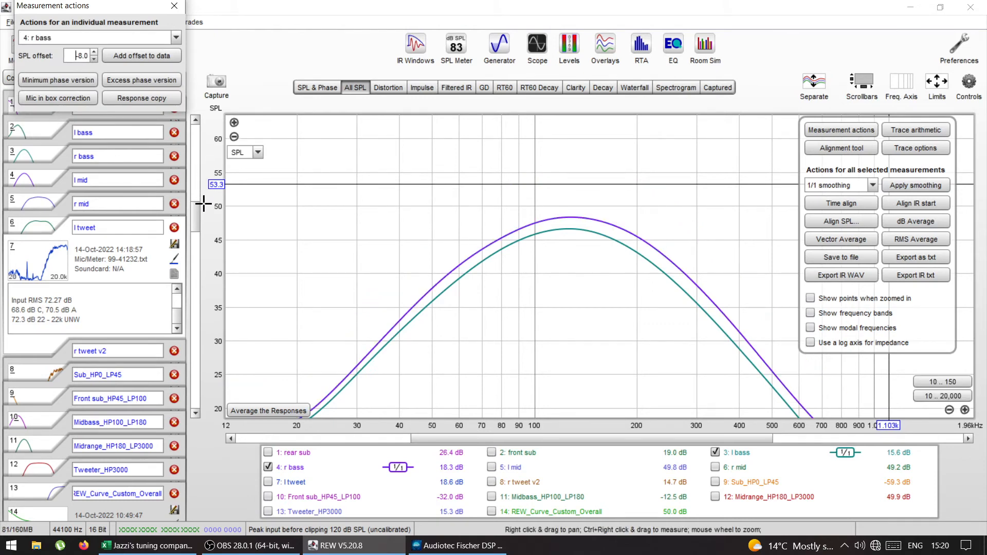
{"action": "left_click_drag", "start_coordinate": [198, 211], "coordinate": [199, 222]}
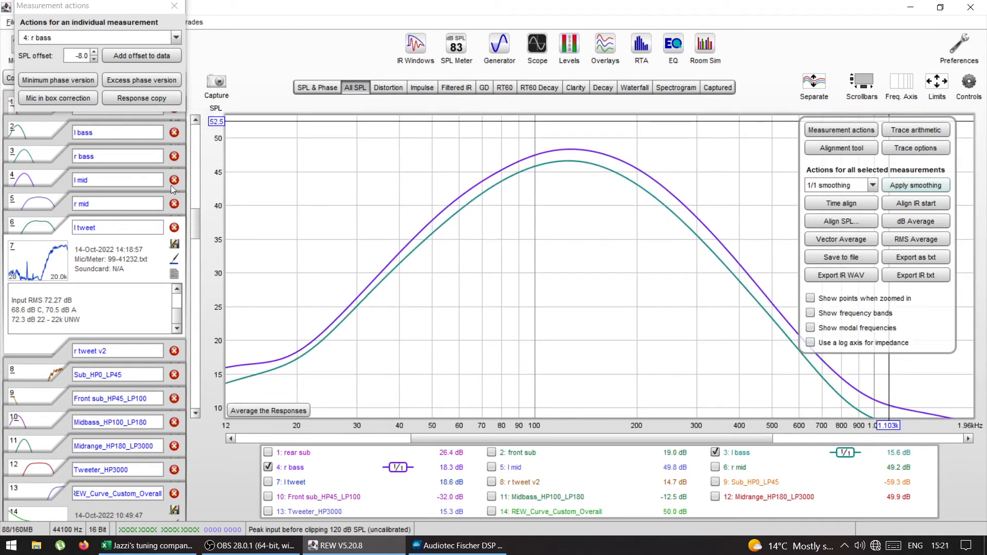
{"action": "left_click_drag", "start_coordinate": [93, 61], "coordinate": [92, 59]}
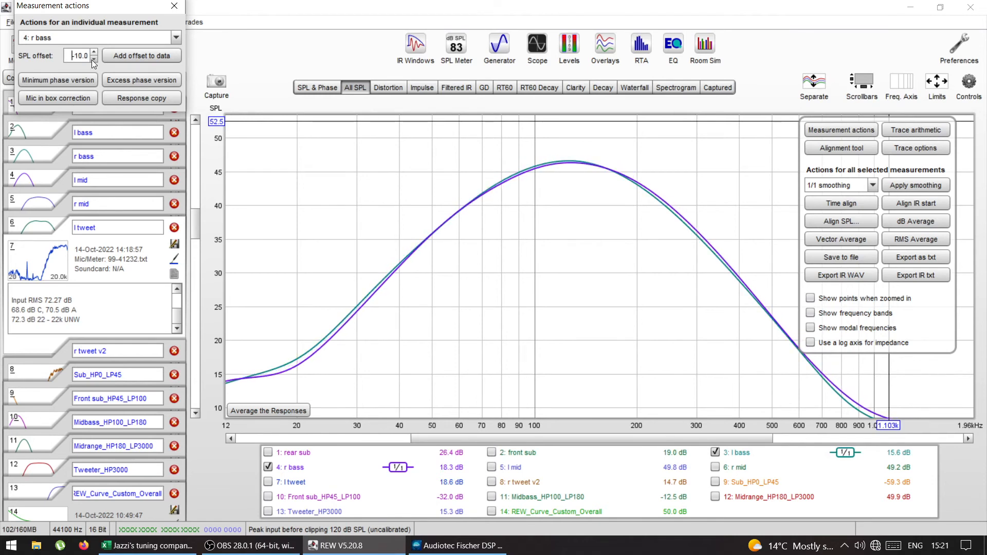
{"action": "left_click", "coordinate": [93, 53]}
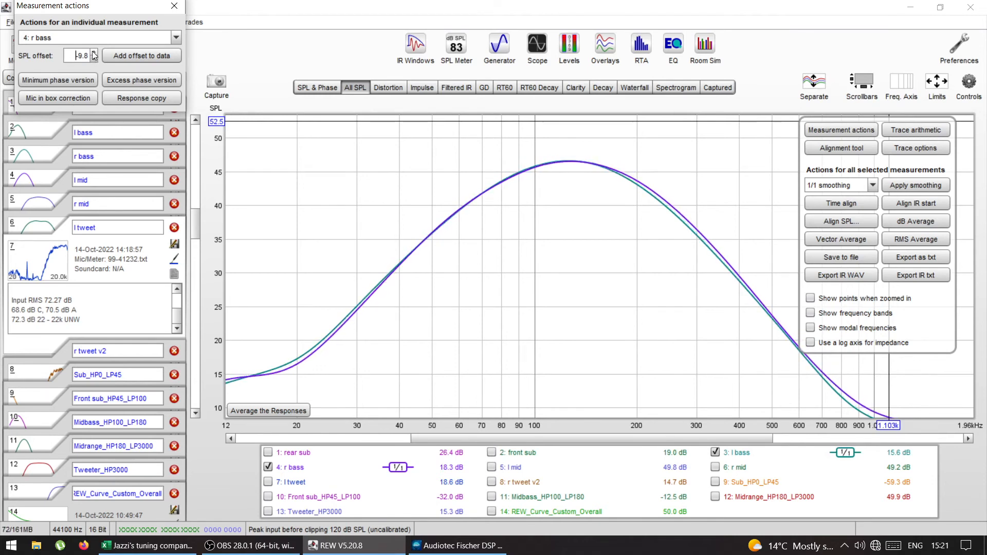
{"action": "left_click", "coordinate": [95, 59]}
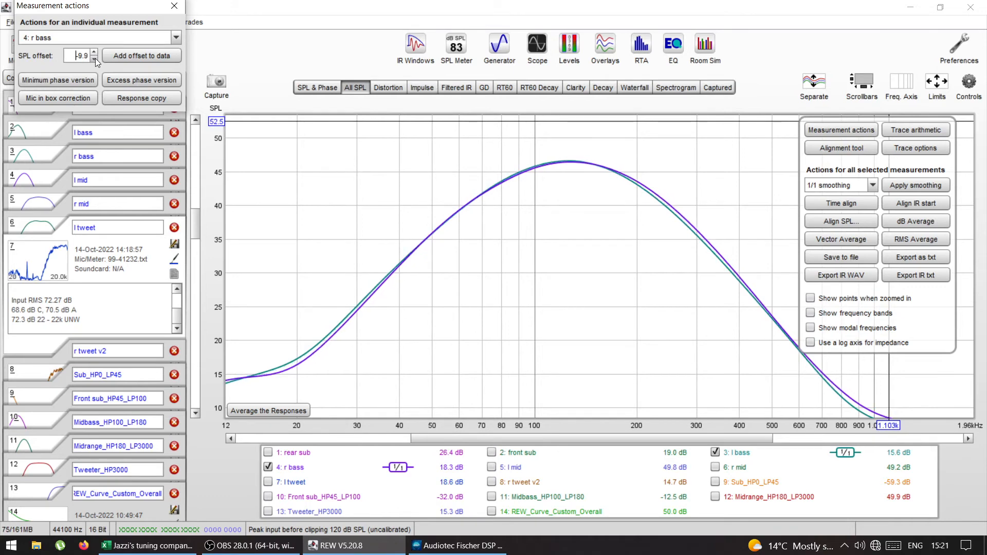
Step: Set the SPL offset for r bass to -10.0 dB
{"action": "left_click", "coordinate": [95, 54]}
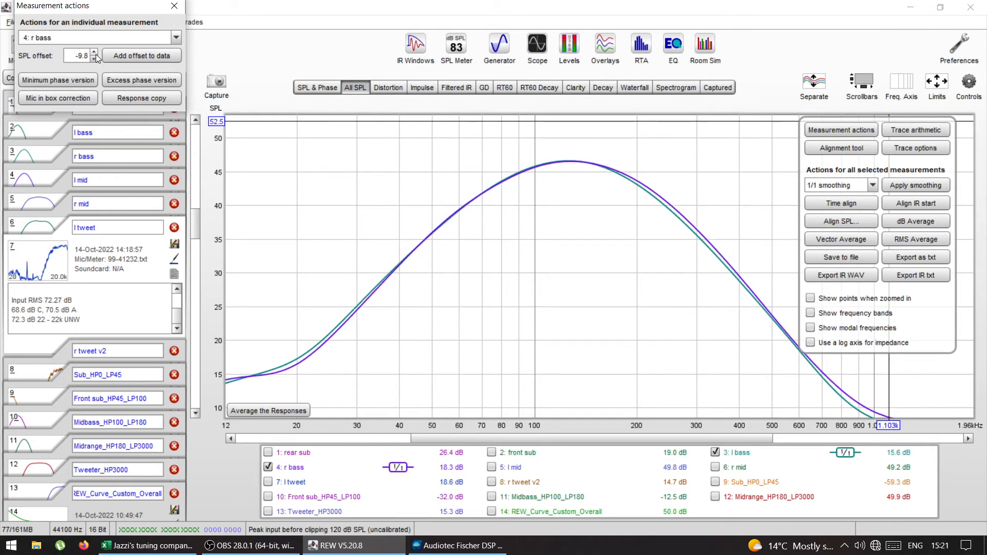
{"action": "double_click", "coordinate": [94, 58]}
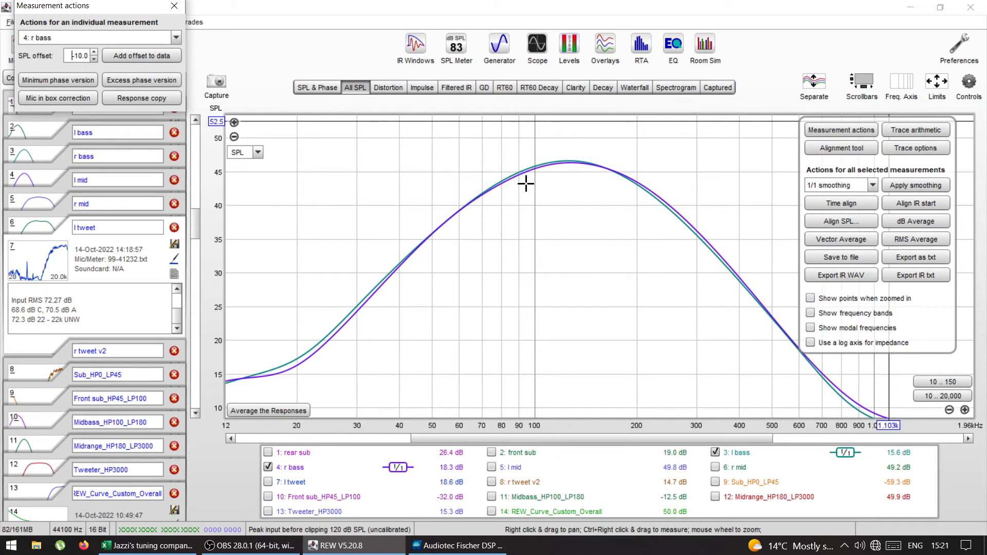
Step: Compare the l bass and r bass traces with no smoothing, and restore 1/1 smoothing on both
{"action": "left_click", "coordinate": [873, 188]}
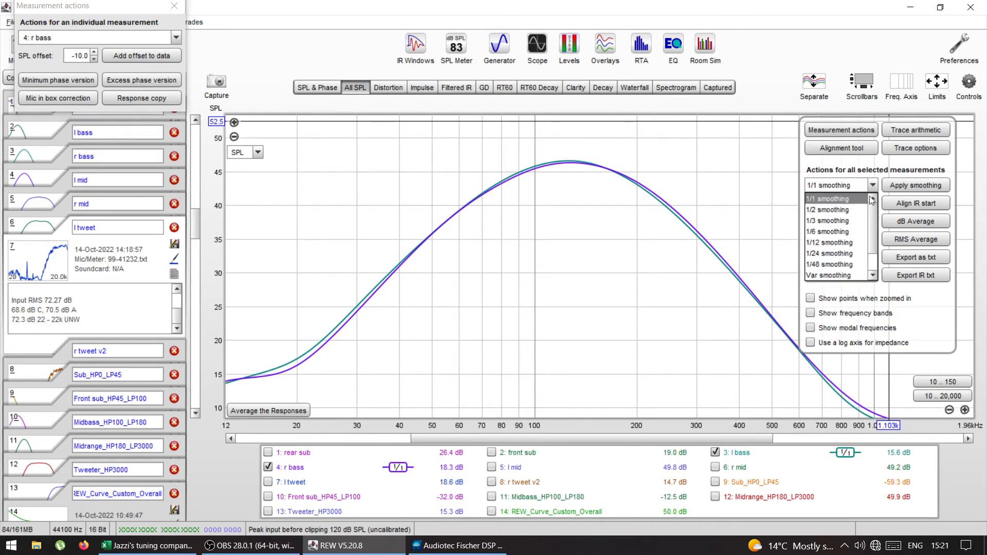
{"action": "scroll", "coordinate": [873, 220], "scroll_direction": "down", "scroll_amount": 1}
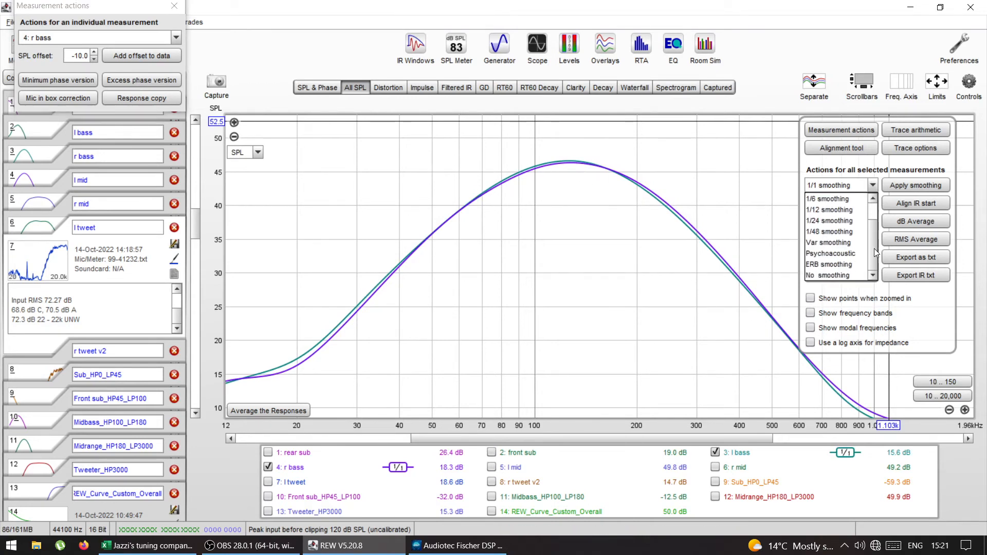
{"action": "left_click", "coordinate": [838, 276]}
{"action": "left_click", "coordinate": [907, 189]}
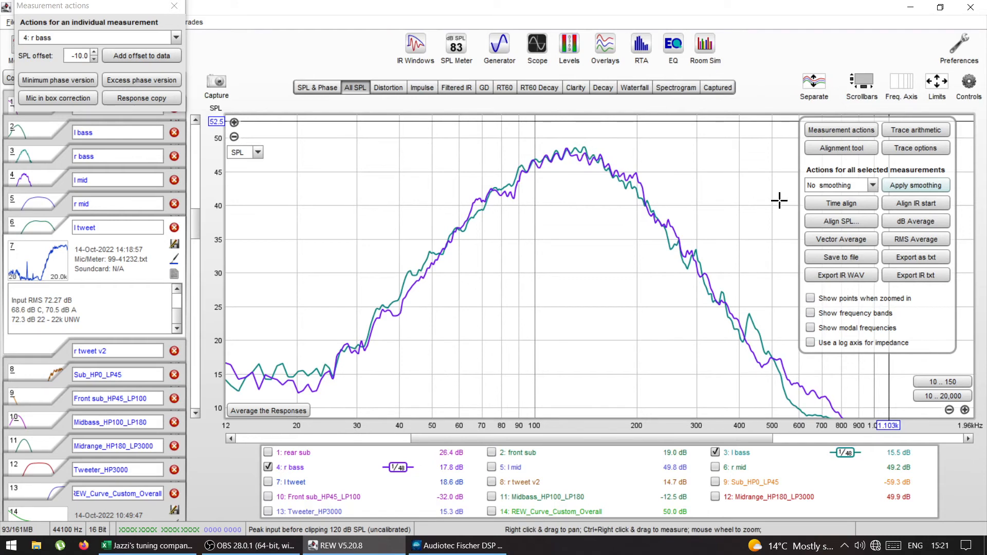
{"action": "left_click", "coordinate": [845, 185]}
{"action": "scroll", "coordinate": [873, 208], "scroll_direction": "up", "scroll_amount": 1}
{"action": "left_click", "coordinate": [847, 200]}
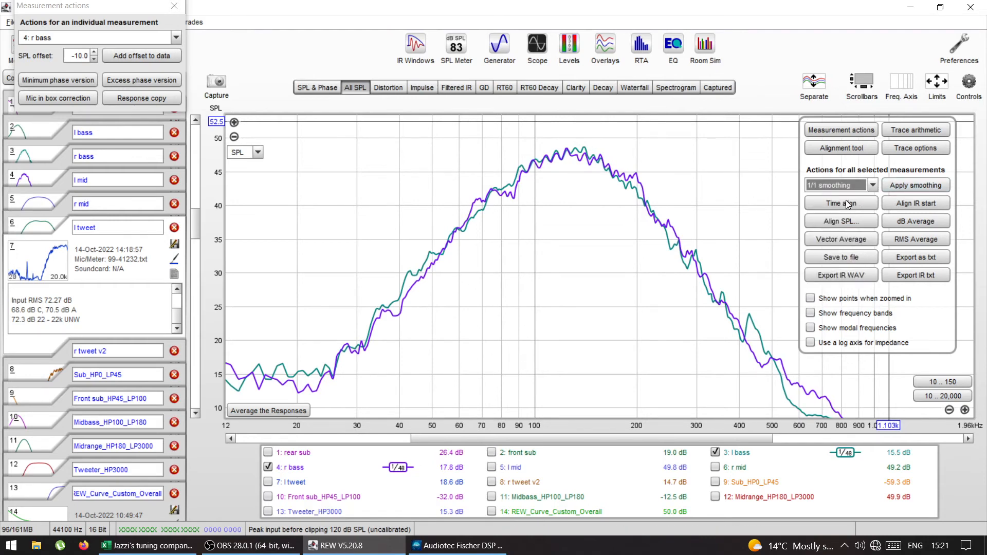
{"action": "left_click", "coordinate": [902, 188]}
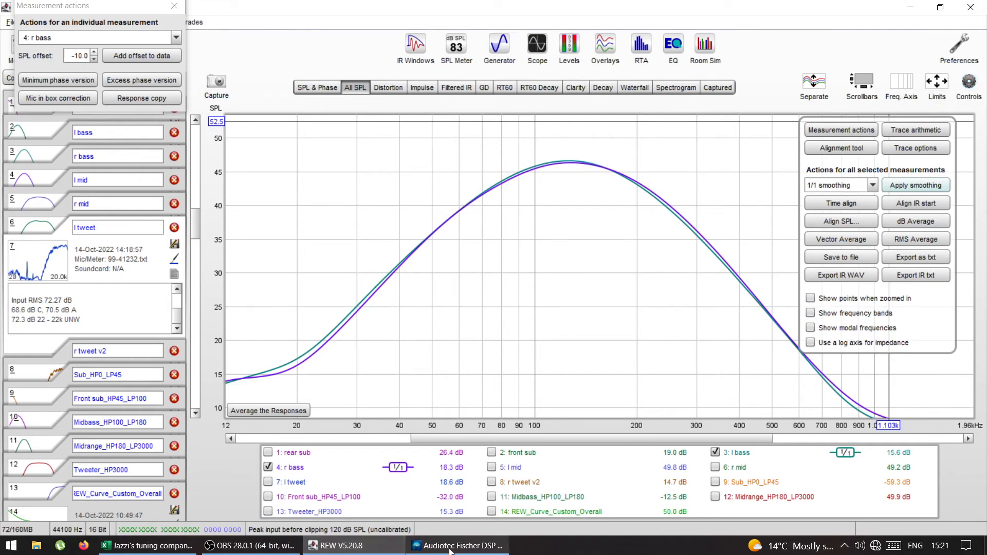
Step: Switch to the Audiotec Fischer DSP PC-Tool and set the level of Output B (Not assigned) to -10.00 dB
{"action": "left_click", "coordinate": [417, 546]}
{"action": "left_click", "coordinate": [140, 64]}
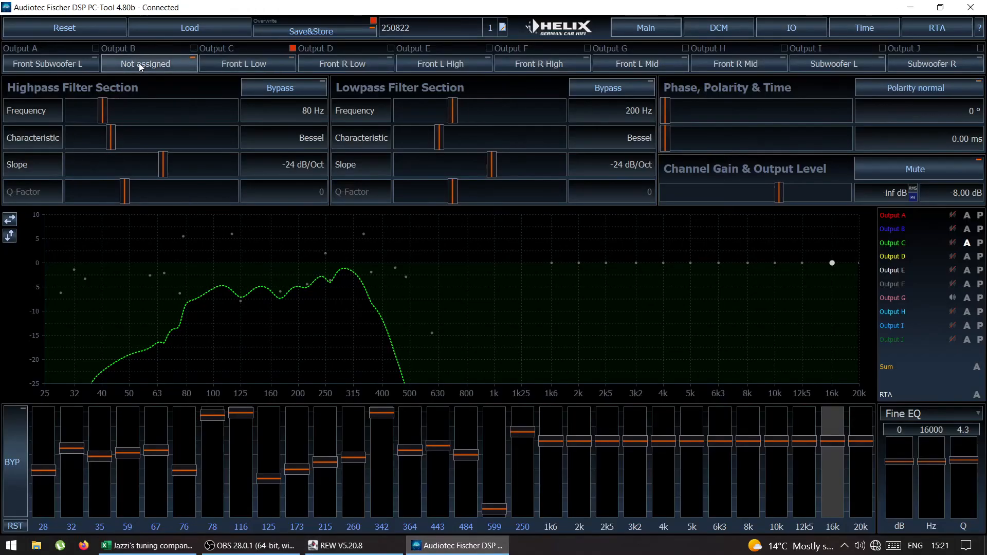
{"action": "left_click_drag", "start_coordinate": [823, 198], "coordinate": [771, 199]}
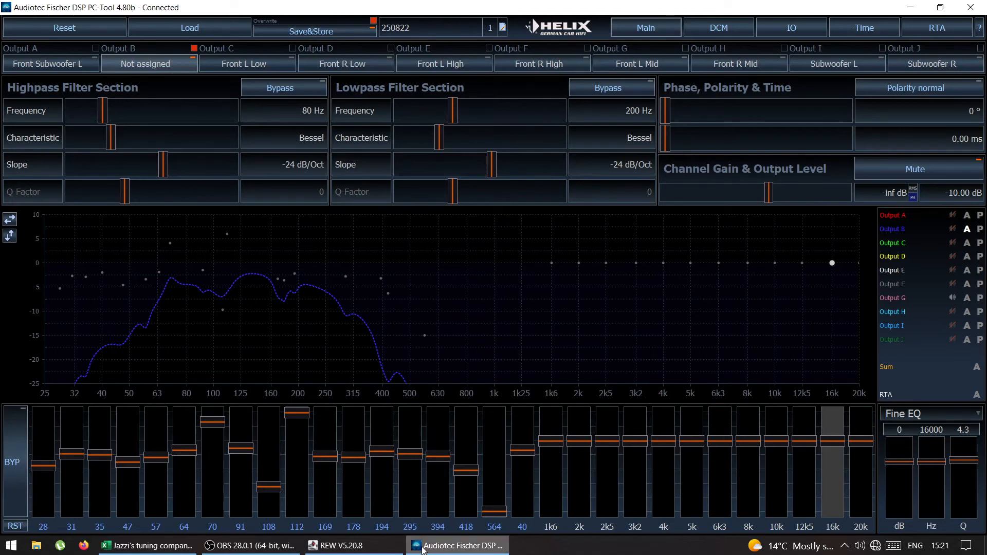
Step: Return to REW and show all measurements and targets together over the 10 to 20,000 Hz range
{"action": "left_click", "coordinate": [349, 546]}
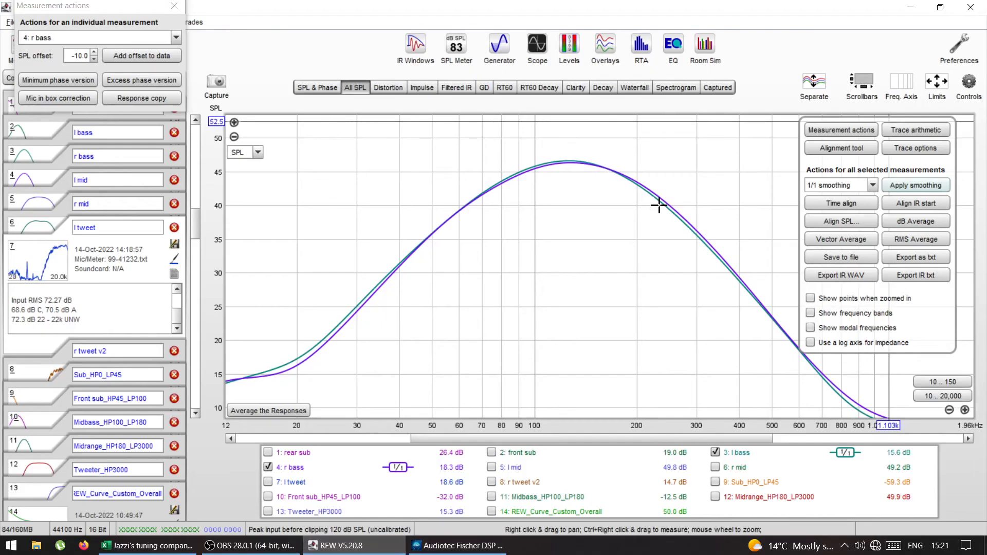
{"action": "left_click", "coordinate": [969, 84]}
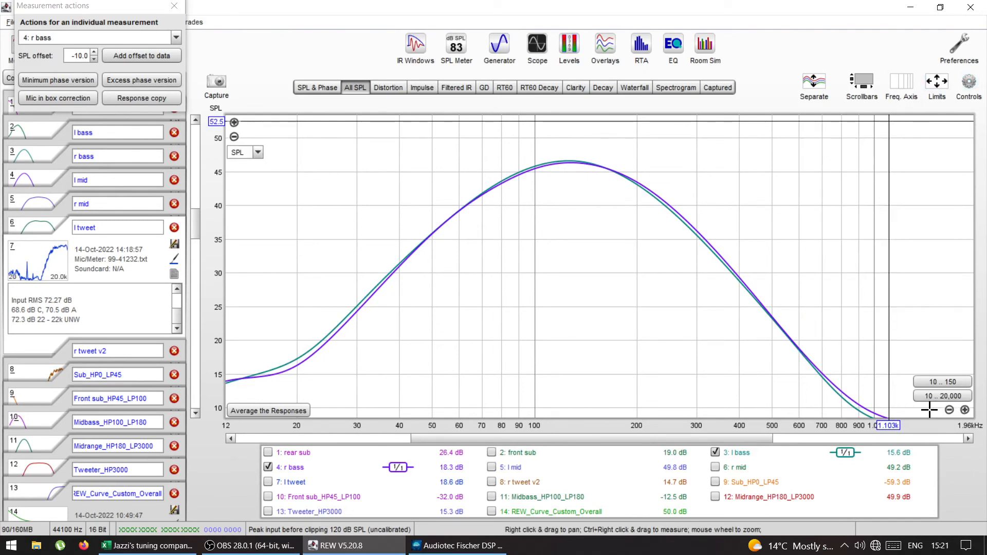
{"action": "left_click", "coordinate": [935, 396]}
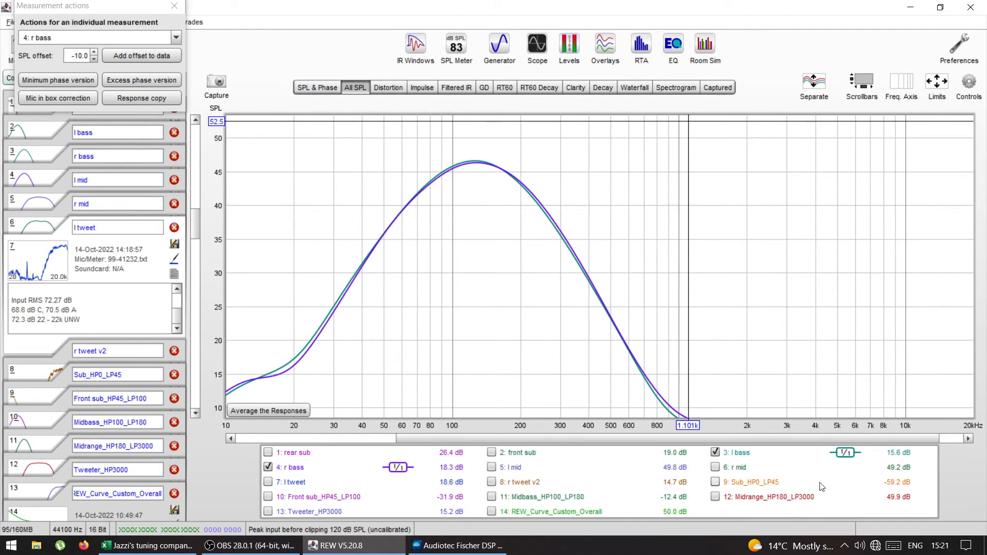
{"action": "right_click", "coordinate": [820, 485]}
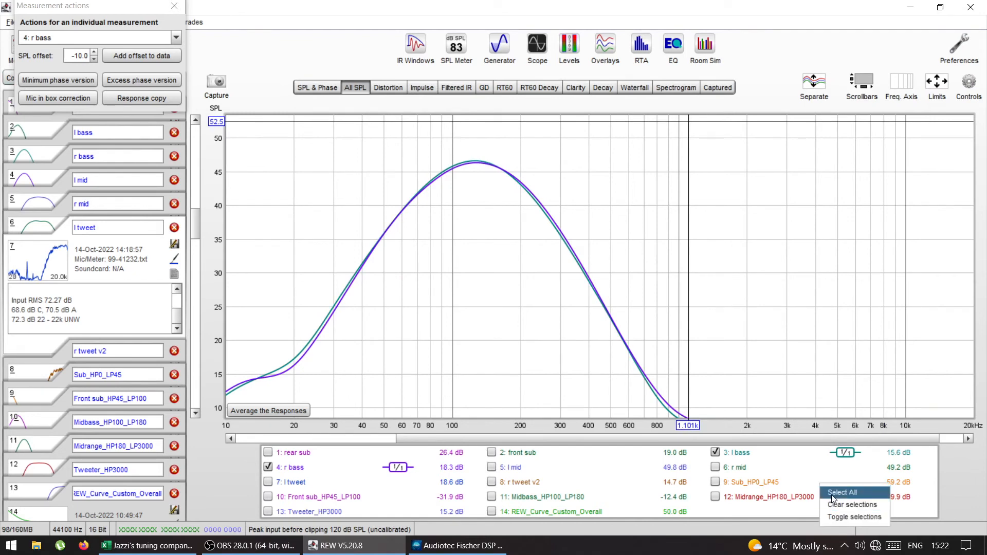
{"action": "left_click", "coordinate": [833, 494]}
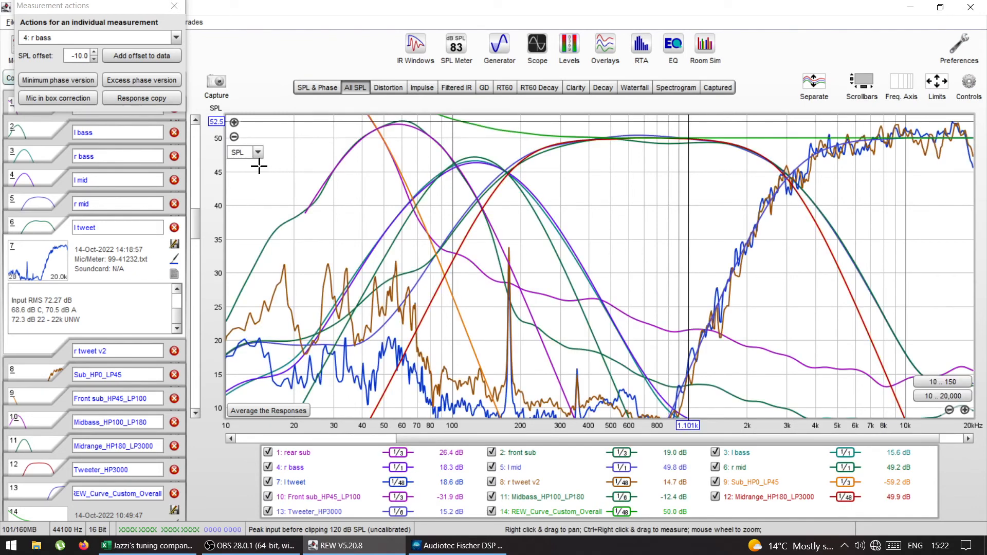
{"action": "mouse_move", "coordinate": [196, 229]}
{"action": "left_mouse_down"}
{"action": "mouse_move", "coordinate": [192, 209]}
{"action": "mouse_move", "coordinate": [196, 218]}
{"action": "left_mouse_up"}
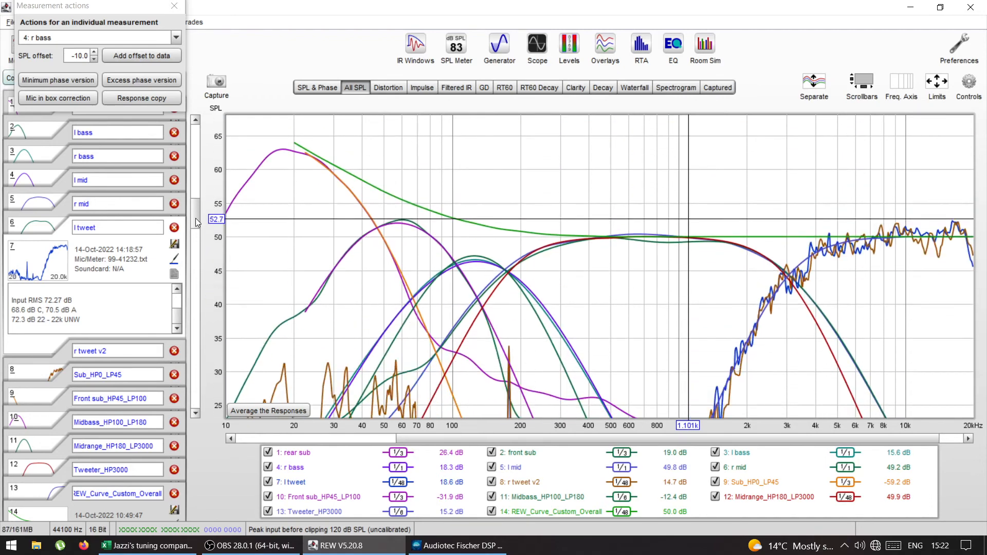
Step: Apply Var smoothing to all selected measurements
{"action": "left_click", "coordinate": [968, 83]}
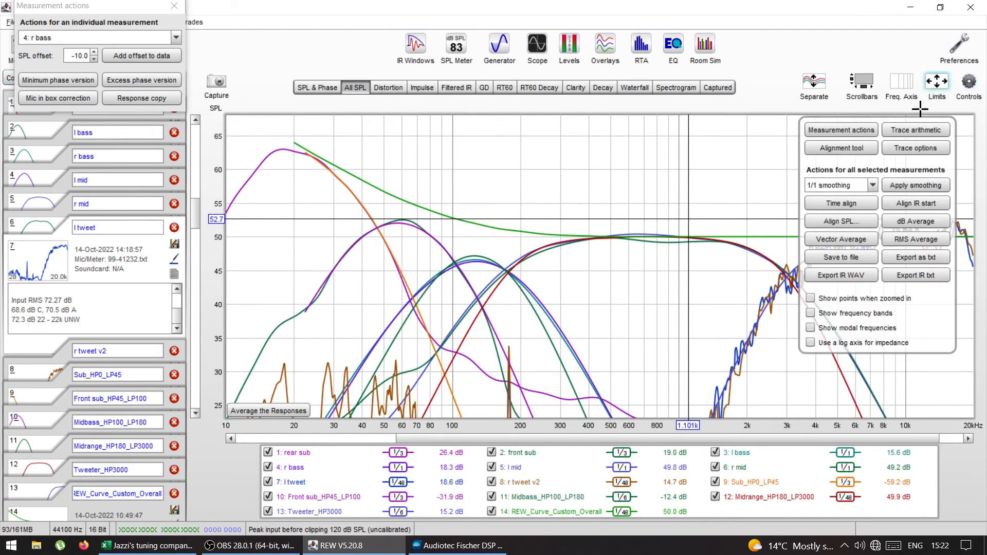
{"action": "left_click", "coordinate": [872, 185]}
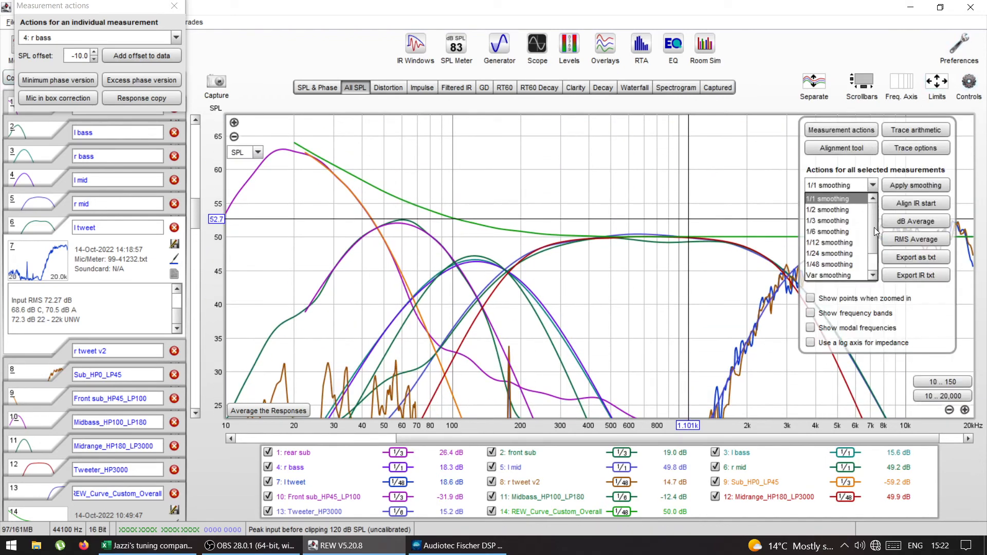
{"action": "scroll", "coordinate": [876, 231], "scroll_direction": "down", "scroll_amount": 1}
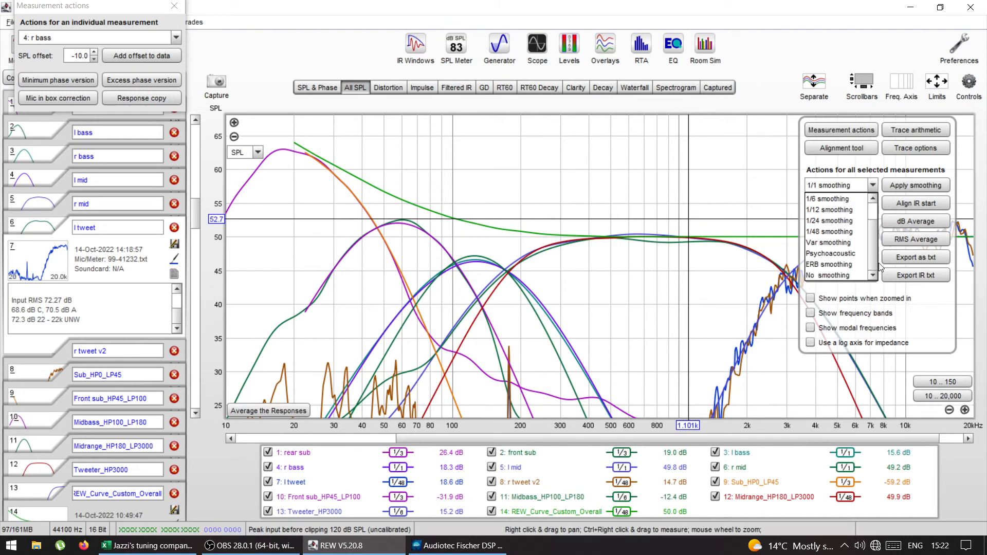
{"action": "left_click", "coordinate": [840, 244]}
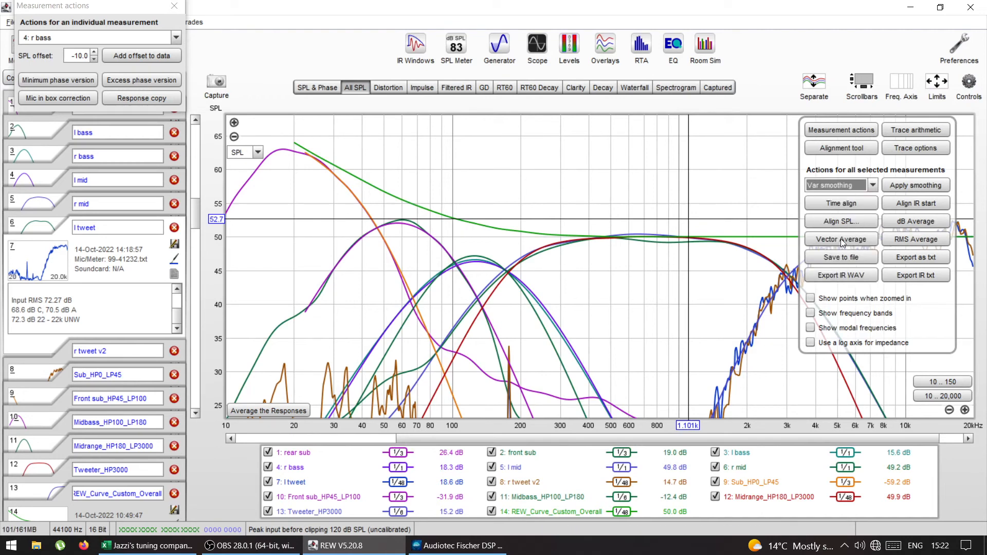
{"action": "left_click", "coordinate": [901, 186]}
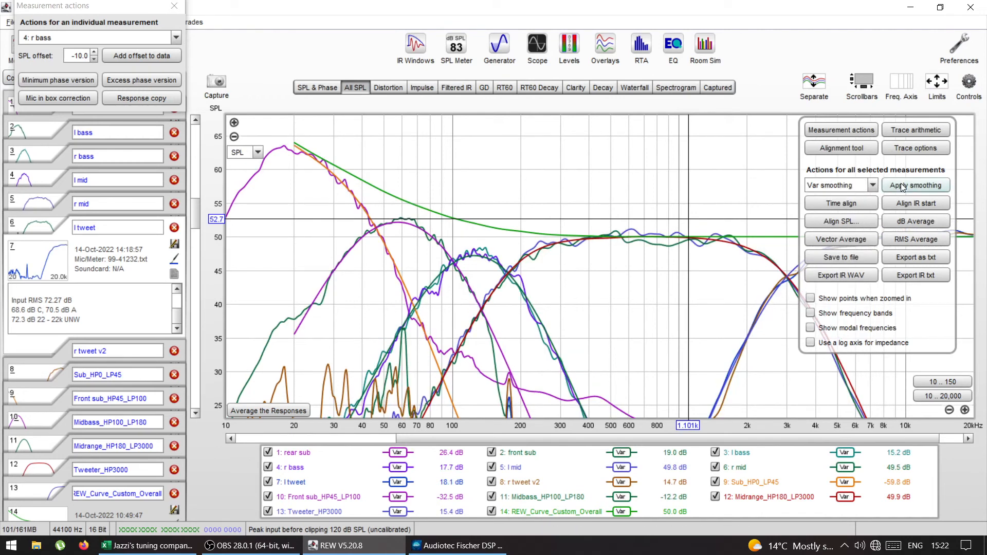
Step: Apply Psychoacoustic smoothing to all selected measurements and close the graph controls and Measurement actions window
{"action": "left_click", "coordinate": [873, 186]}
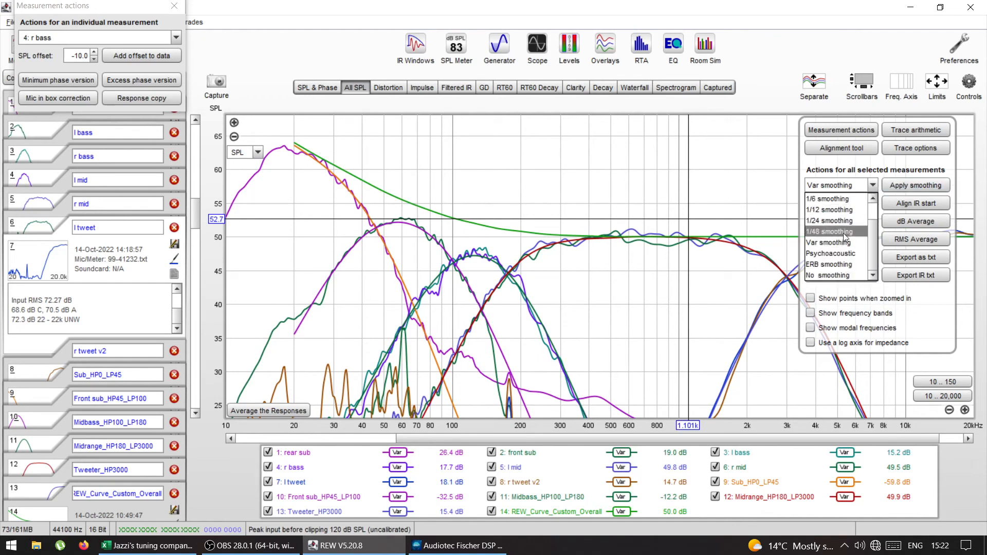
{"action": "left_click", "coordinate": [840, 260]}
{"action": "left_click", "coordinate": [897, 186]}
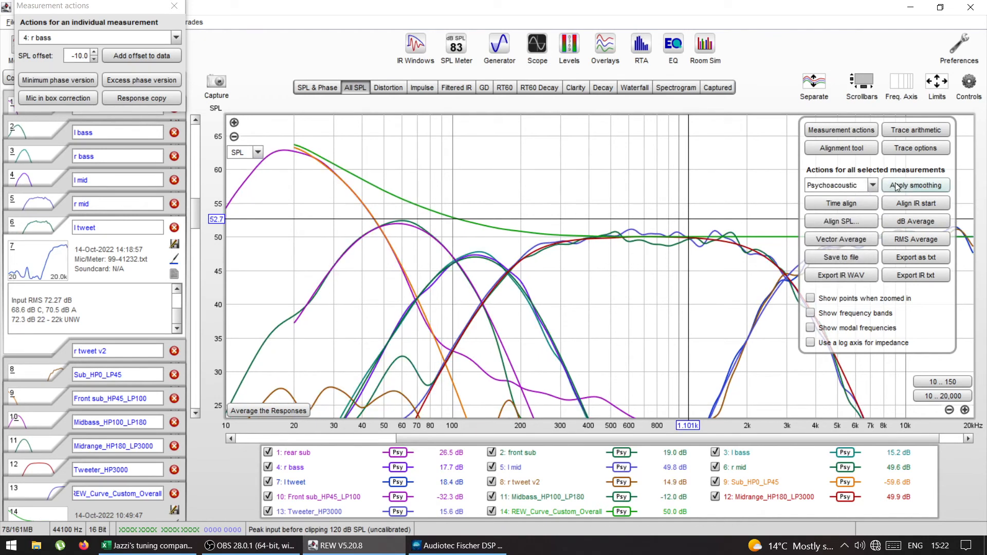
{"action": "left_click", "coordinate": [968, 82]}
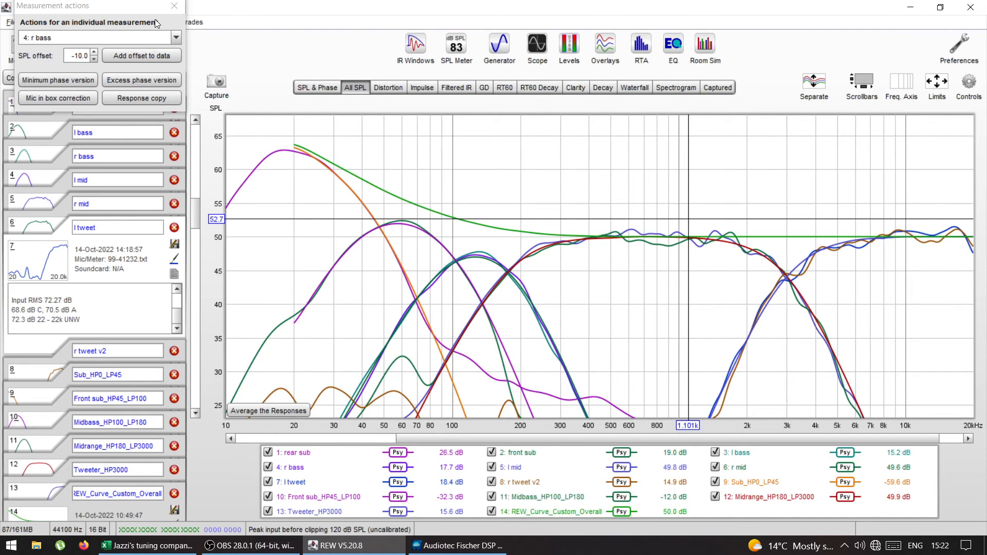
{"action": "left_click", "coordinate": [174, 6]}
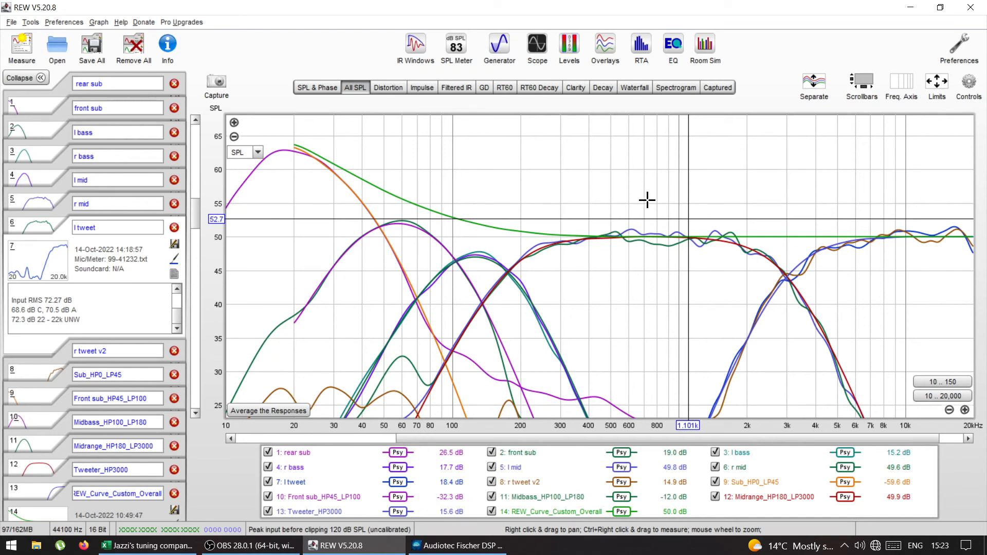
Step: Switch to the Audiotec Fischer DSP PC-Tool and display the amplitude curves of all outputs A to J in the response graph
{"action": "left_click", "coordinate": [460, 545]}
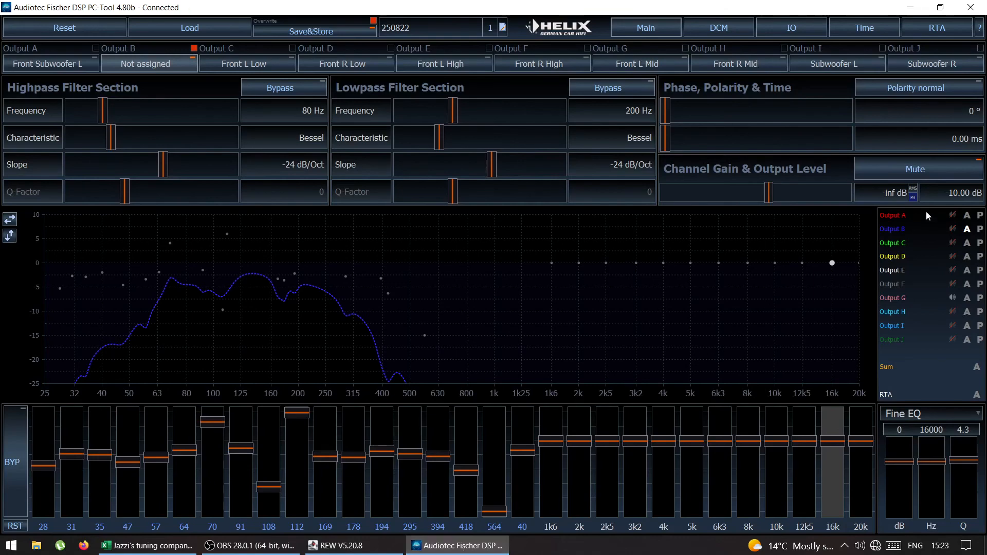
{"action": "left_click", "coordinate": [967, 215]}
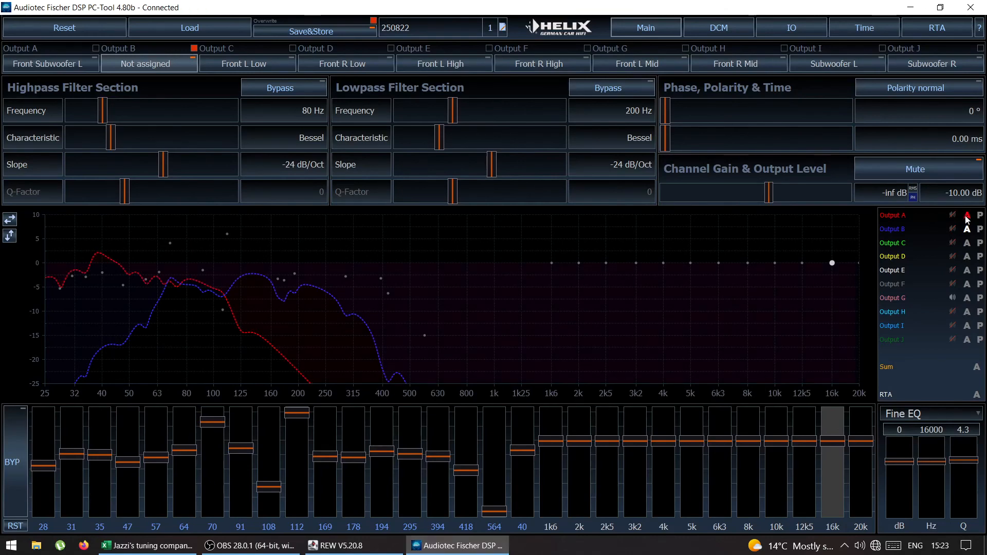
{"action": "left_click", "coordinate": [967, 243]}
{"action": "left_click", "coordinate": [968, 257]}
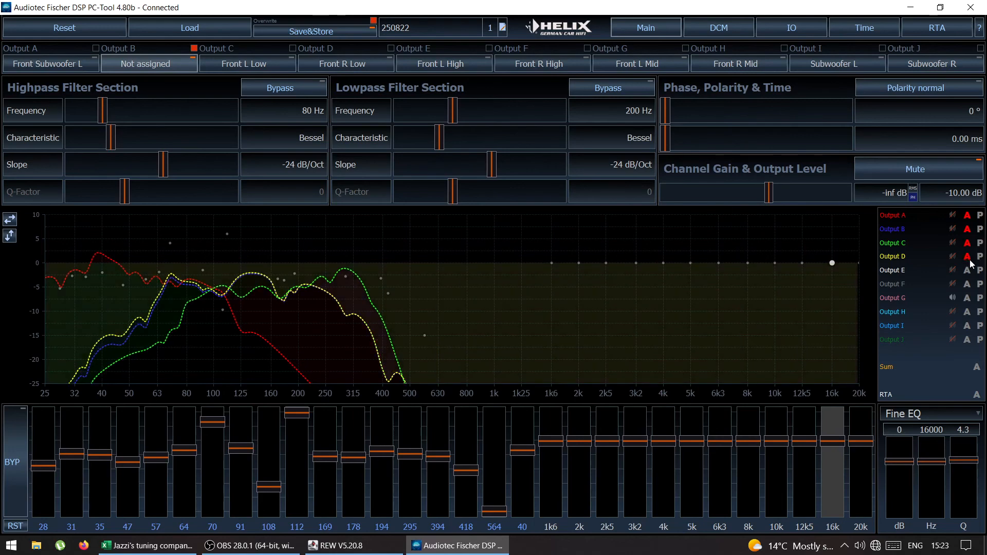
{"action": "left_click", "coordinate": [968, 271]}
{"action": "left_click", "coordinate": [967, 285]}
{"action": "left_click", "coordinate": [967, 298]}
{"action": "left_click", "coordinate": [967, 312]}
{"action": "left_click", "coordinate": [967, 326]}
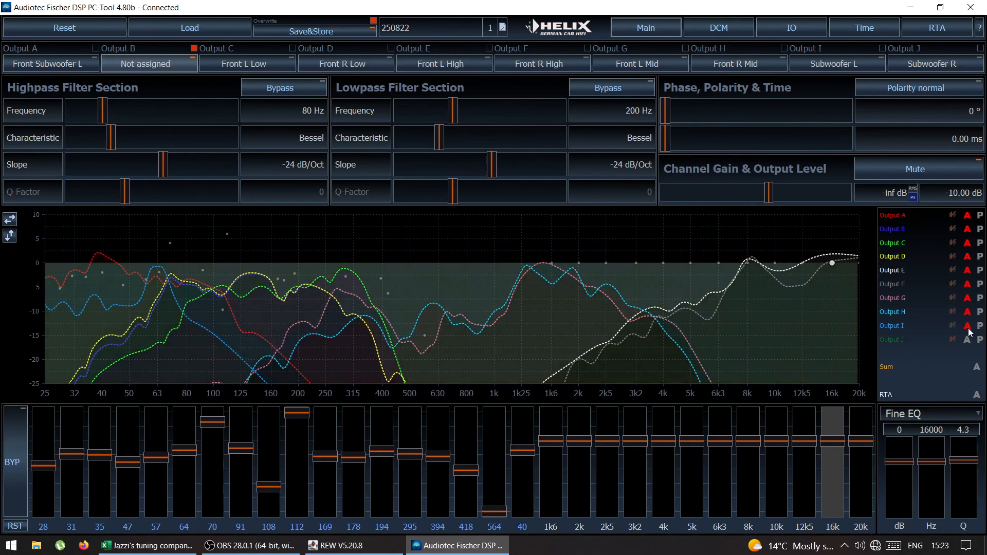
{"action": "left_click", "coordinate": [968, 340]}
Step: Examine the Front Subwoofer L output settings alongside the subwoofer outputs, and return to REW
{"action": "left_click", "coordinate": [54, 63]}
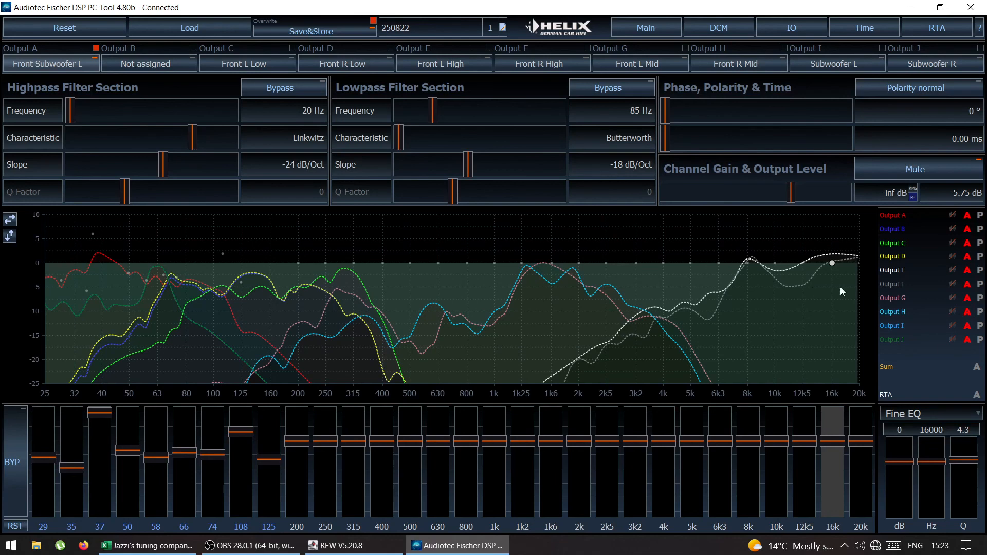
{"action": "left_click", "coordinate": [956, 336]}
{"action": "left_click", "coordinate": [955, 339]}
{"action": "left_click", "coordinate": [956, 328]}
{"action": "left_click", "coordinate": [349, 546]}
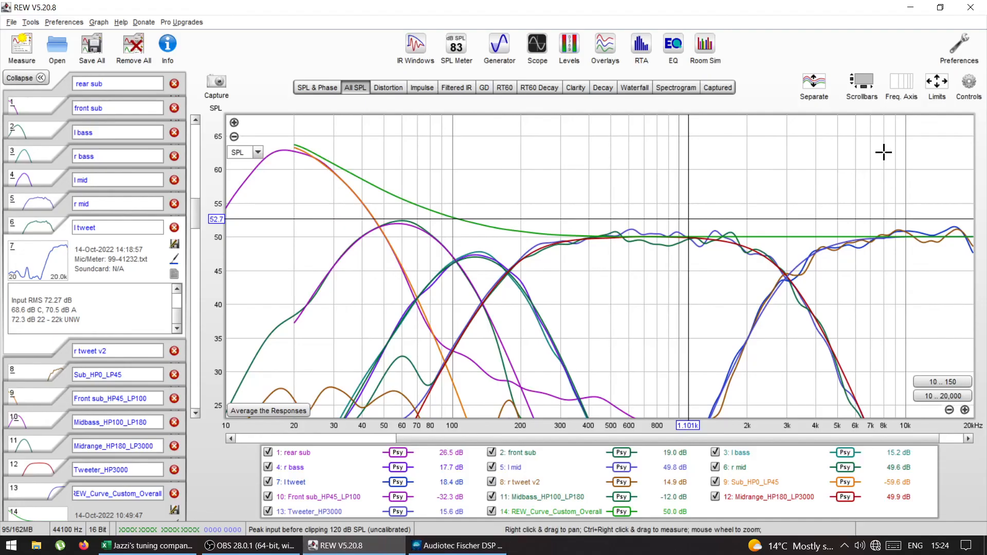